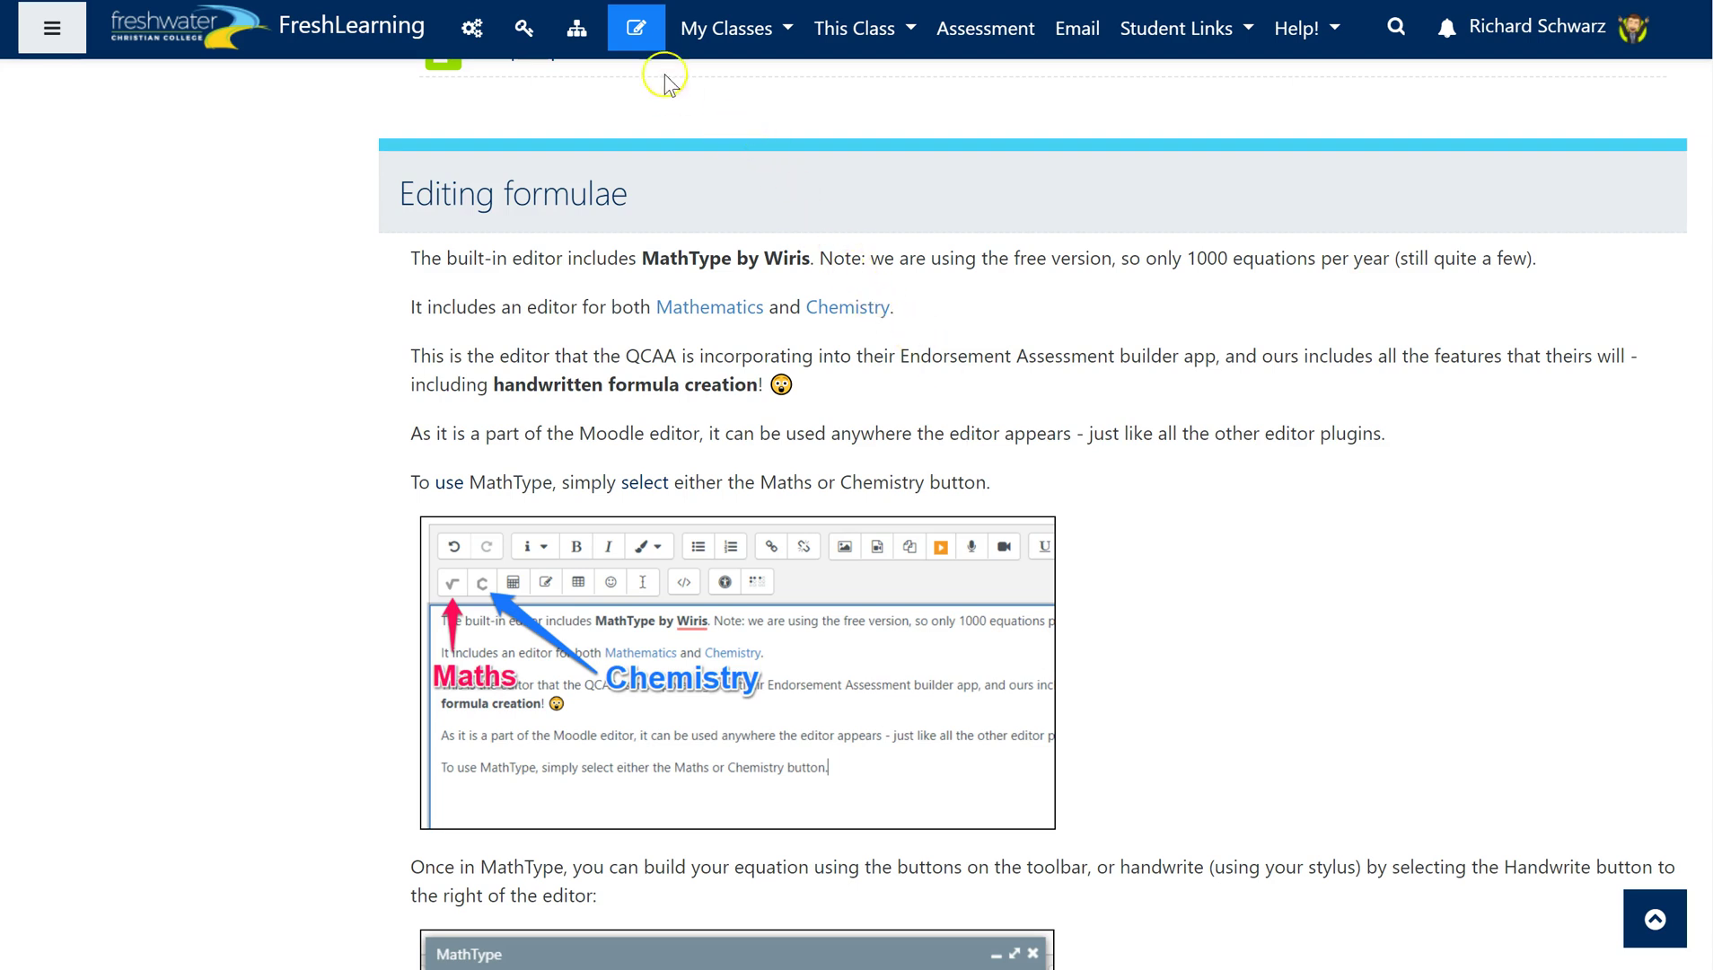
Step: Turn editing on for the FreshLearning course page
left_click(650, 51)
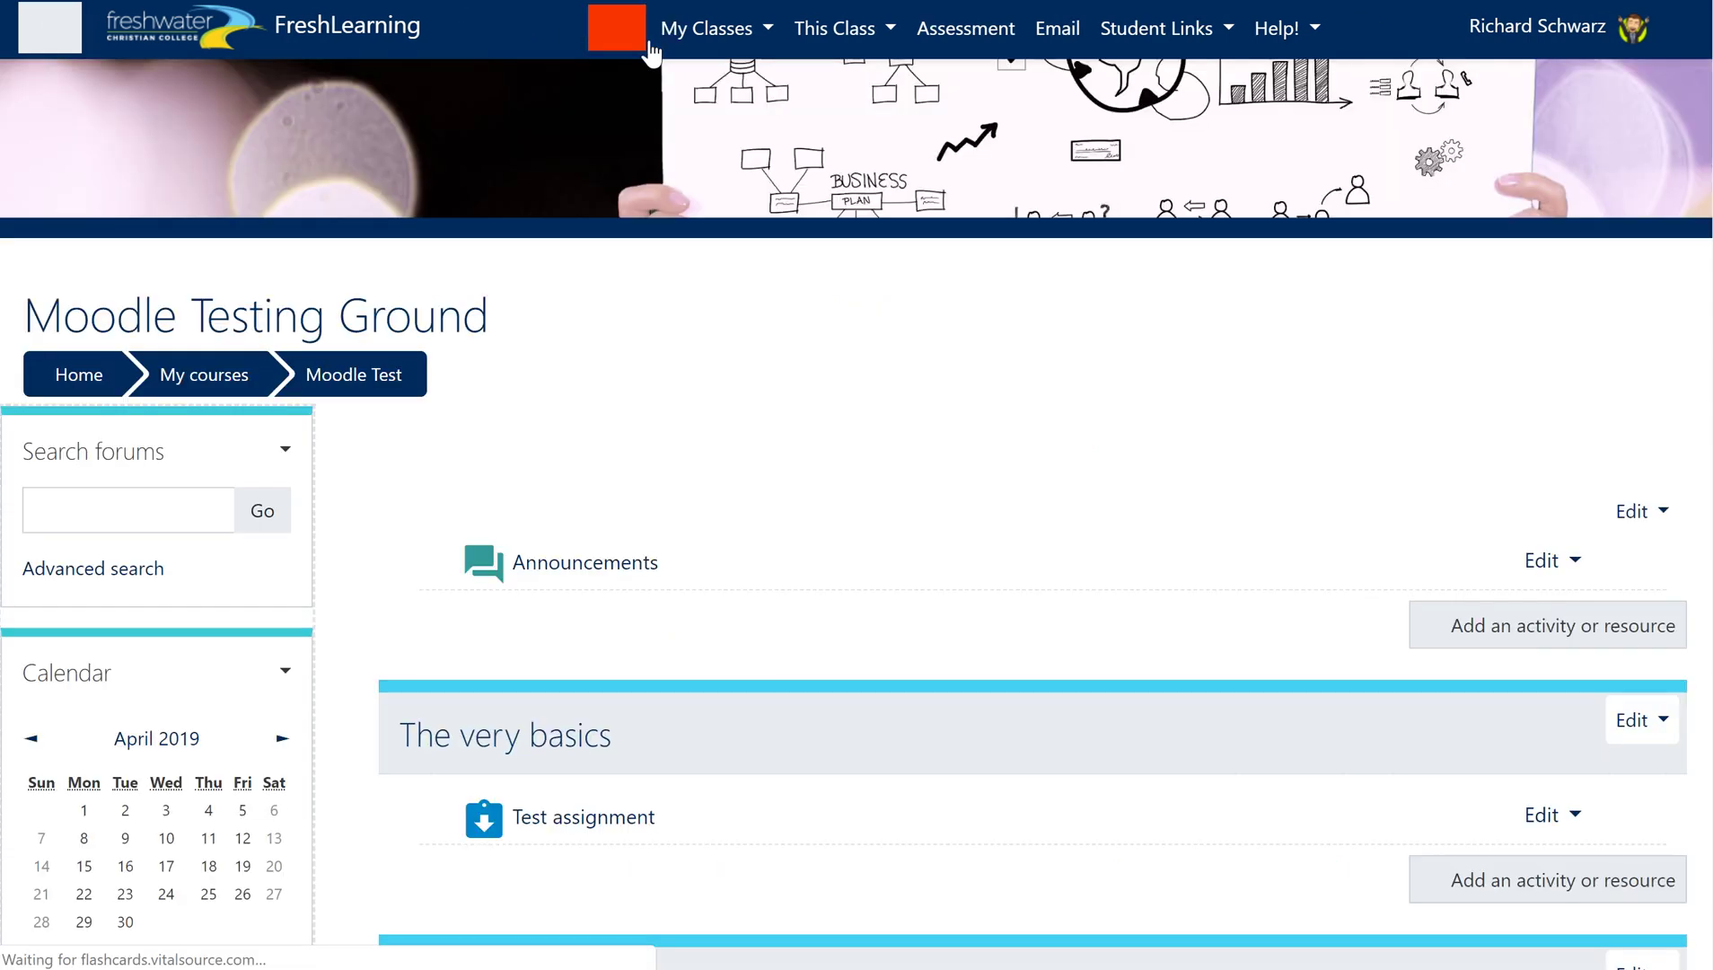
left_click(762, 232)
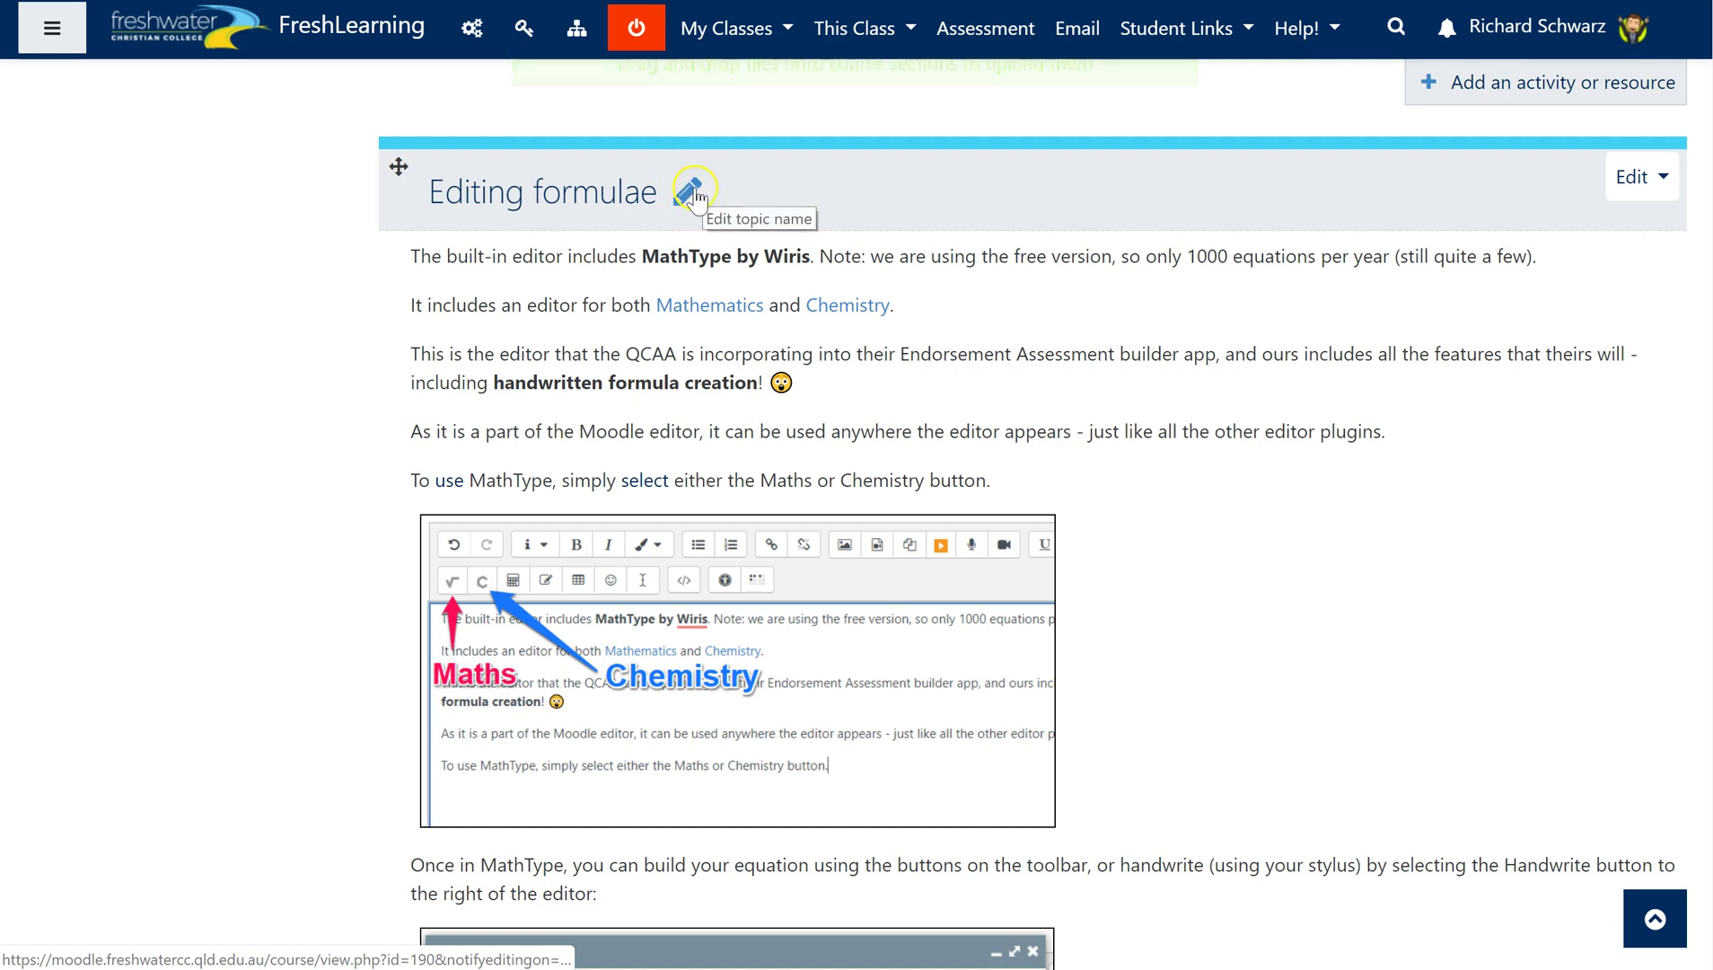
left_click(1636, 178)
left_click(1289, 310)
Step: Scroll through the Editing formulae section's MathType handwriting and ChemType examples
scroll(1290, 309, "down", 2)
scroll(1290, 314, "down", 3)
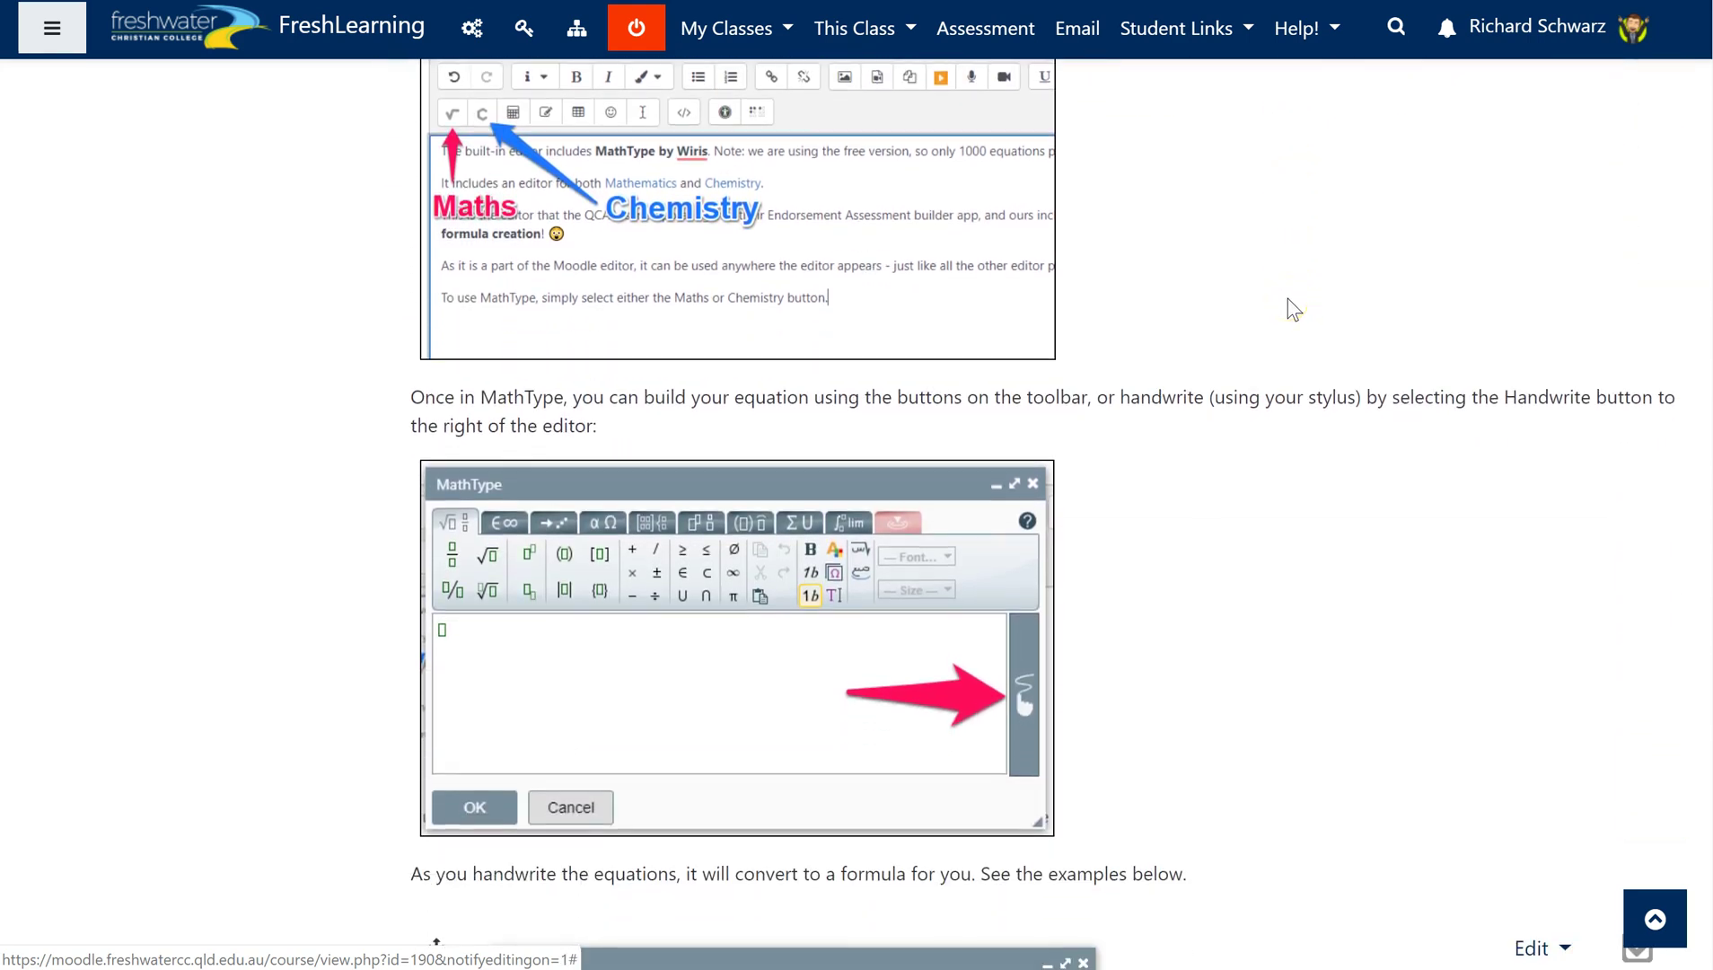
scroll(1287, 298, "down", 3)
scroll(1275, 305, "down", 5)
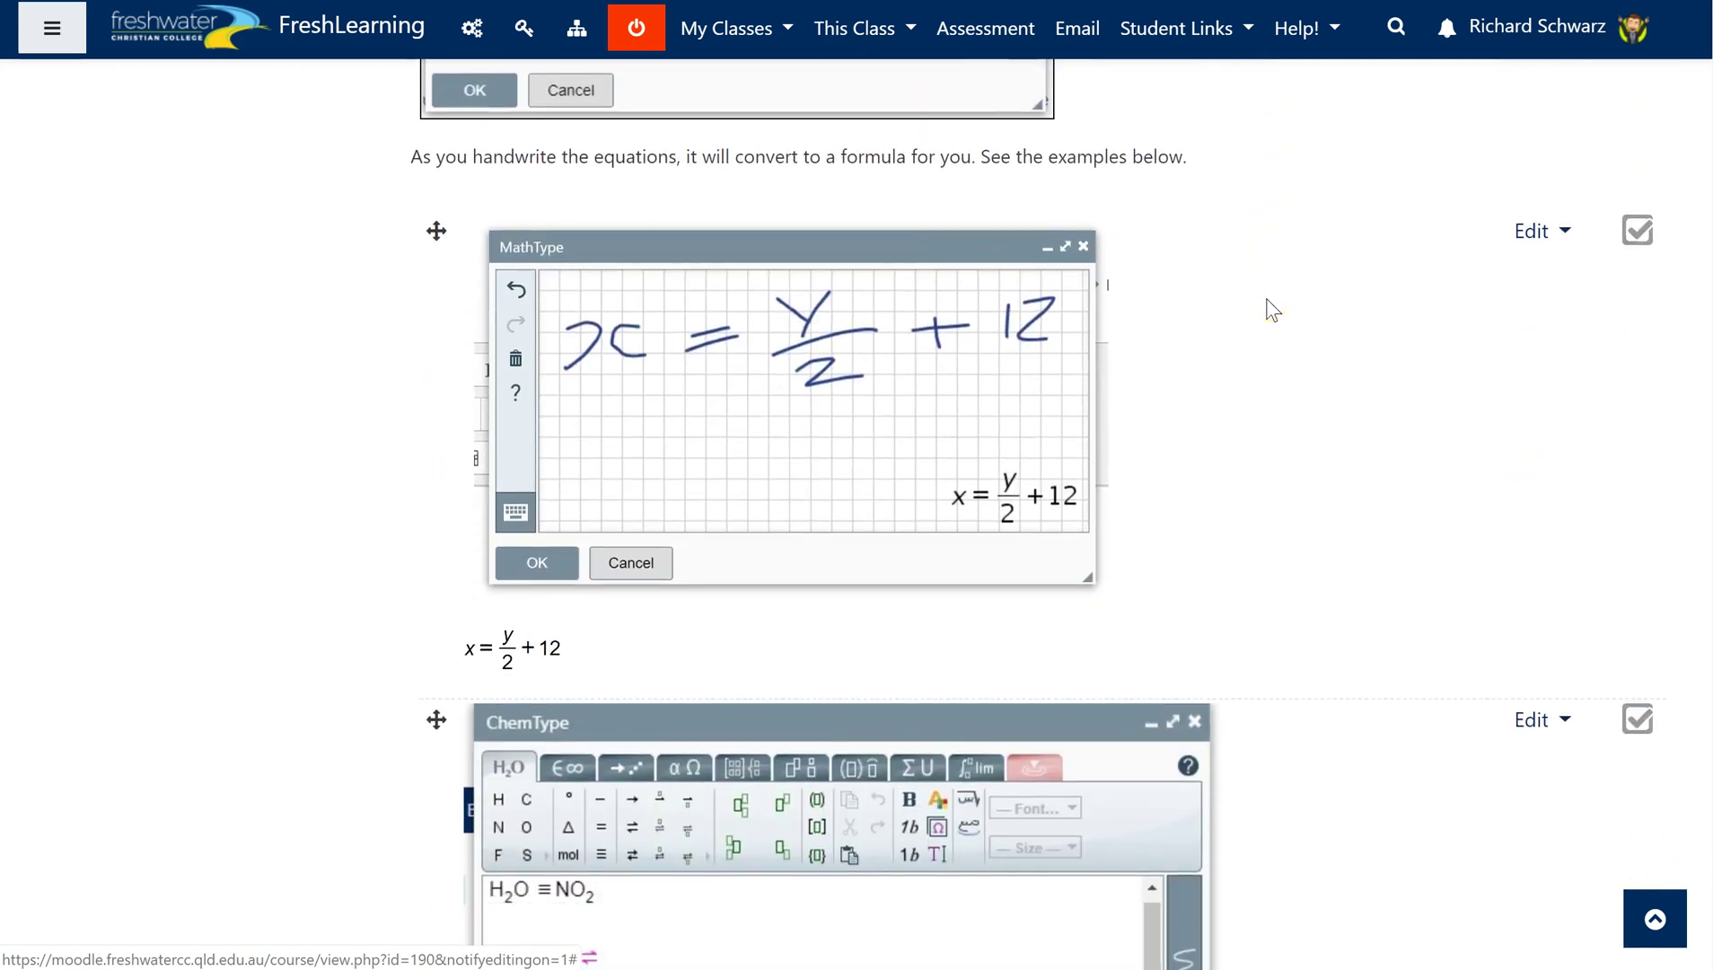
scroll(1266, 298, "down", 4)
scroll(1256, 305, "down", 4)
scroll(1434, 489, "up", 8)
scroll(1269, 447, "down", 4)
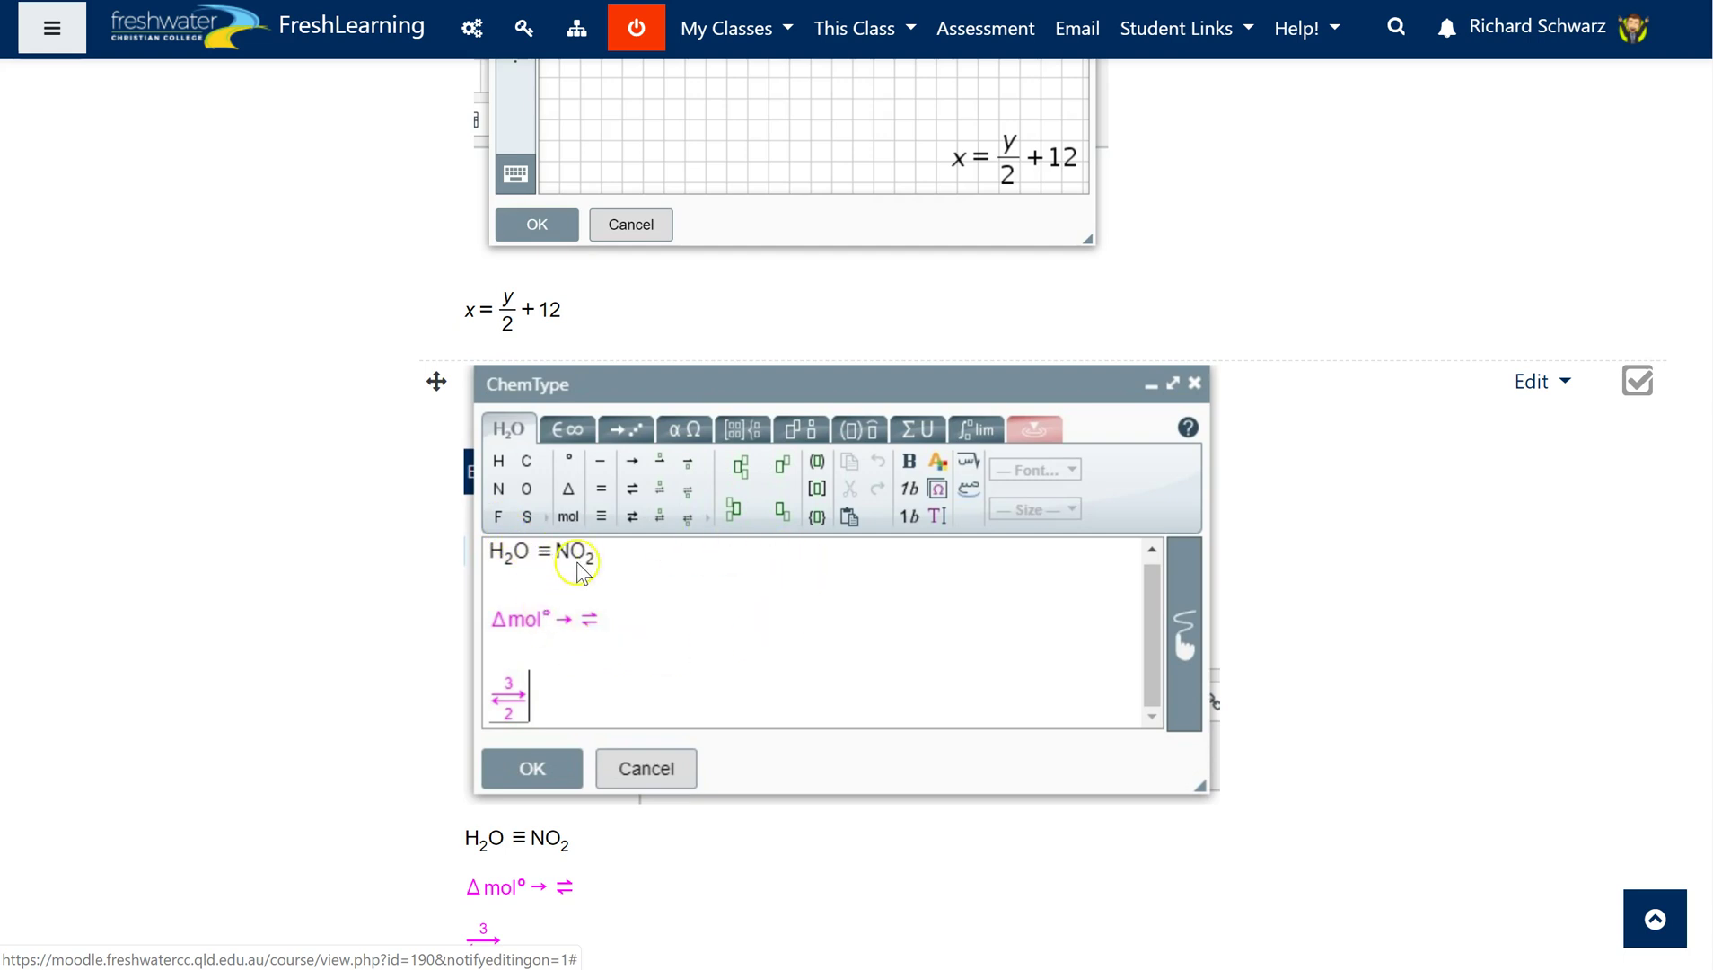
scroll(1289, 564, "down", 3)
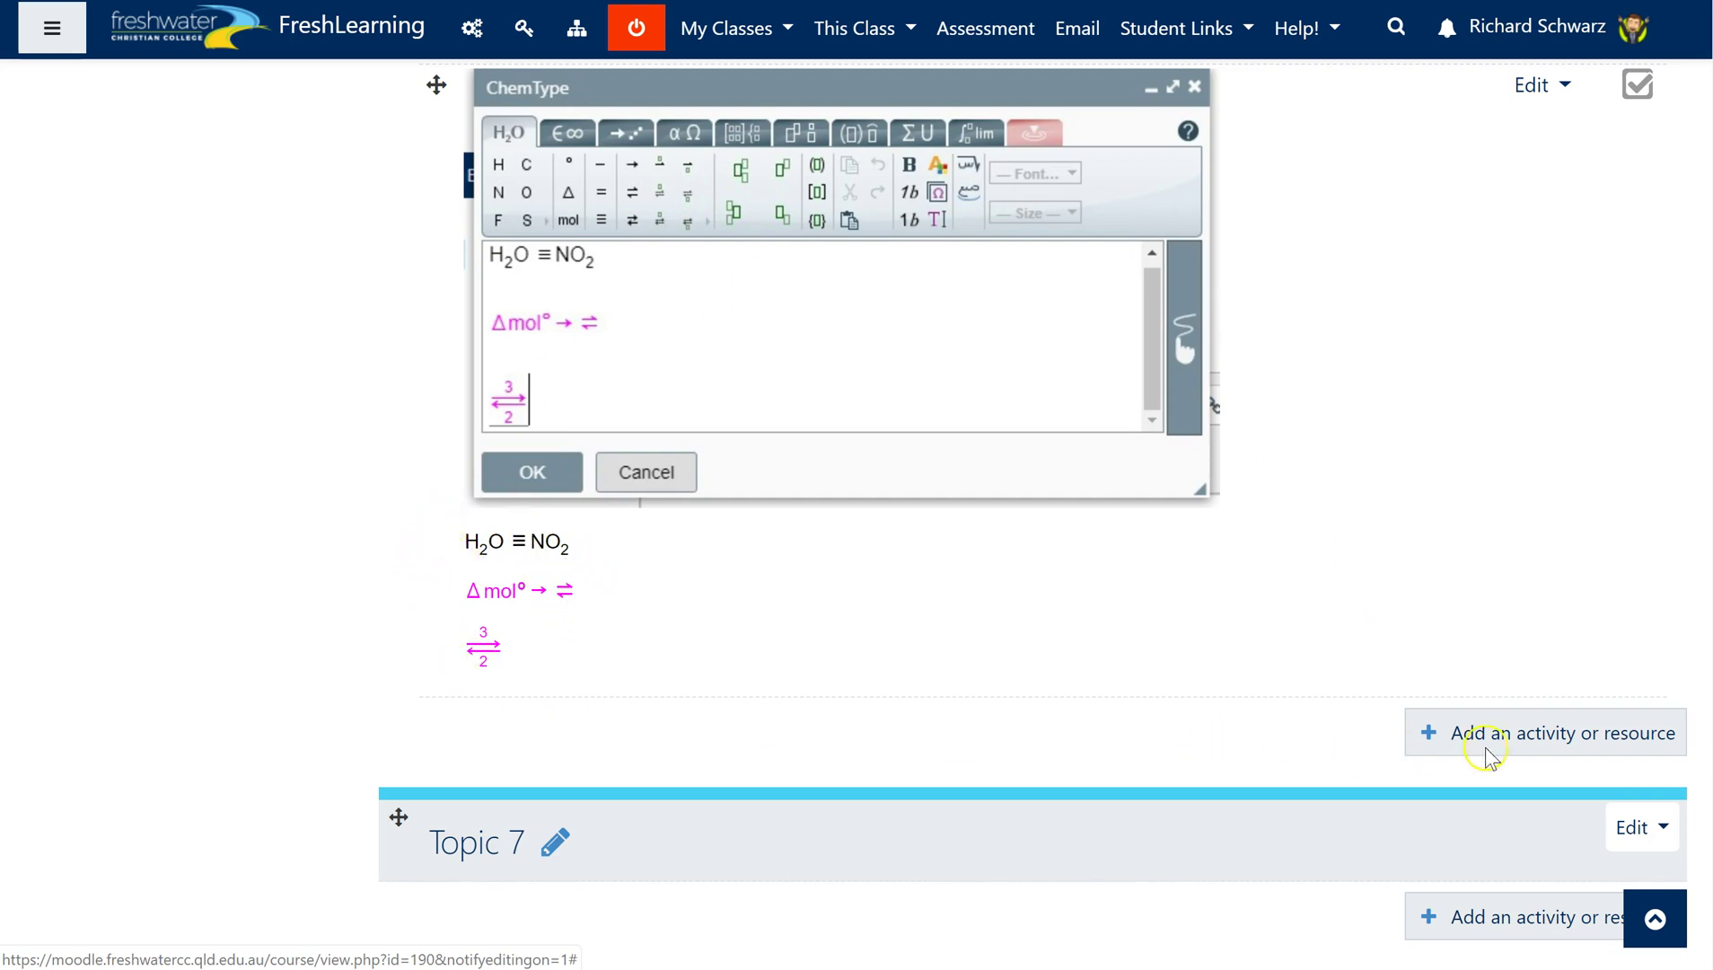
Step: Pick Label from the activity chooser for Editing formulae and add it
left_click(1555, 738)
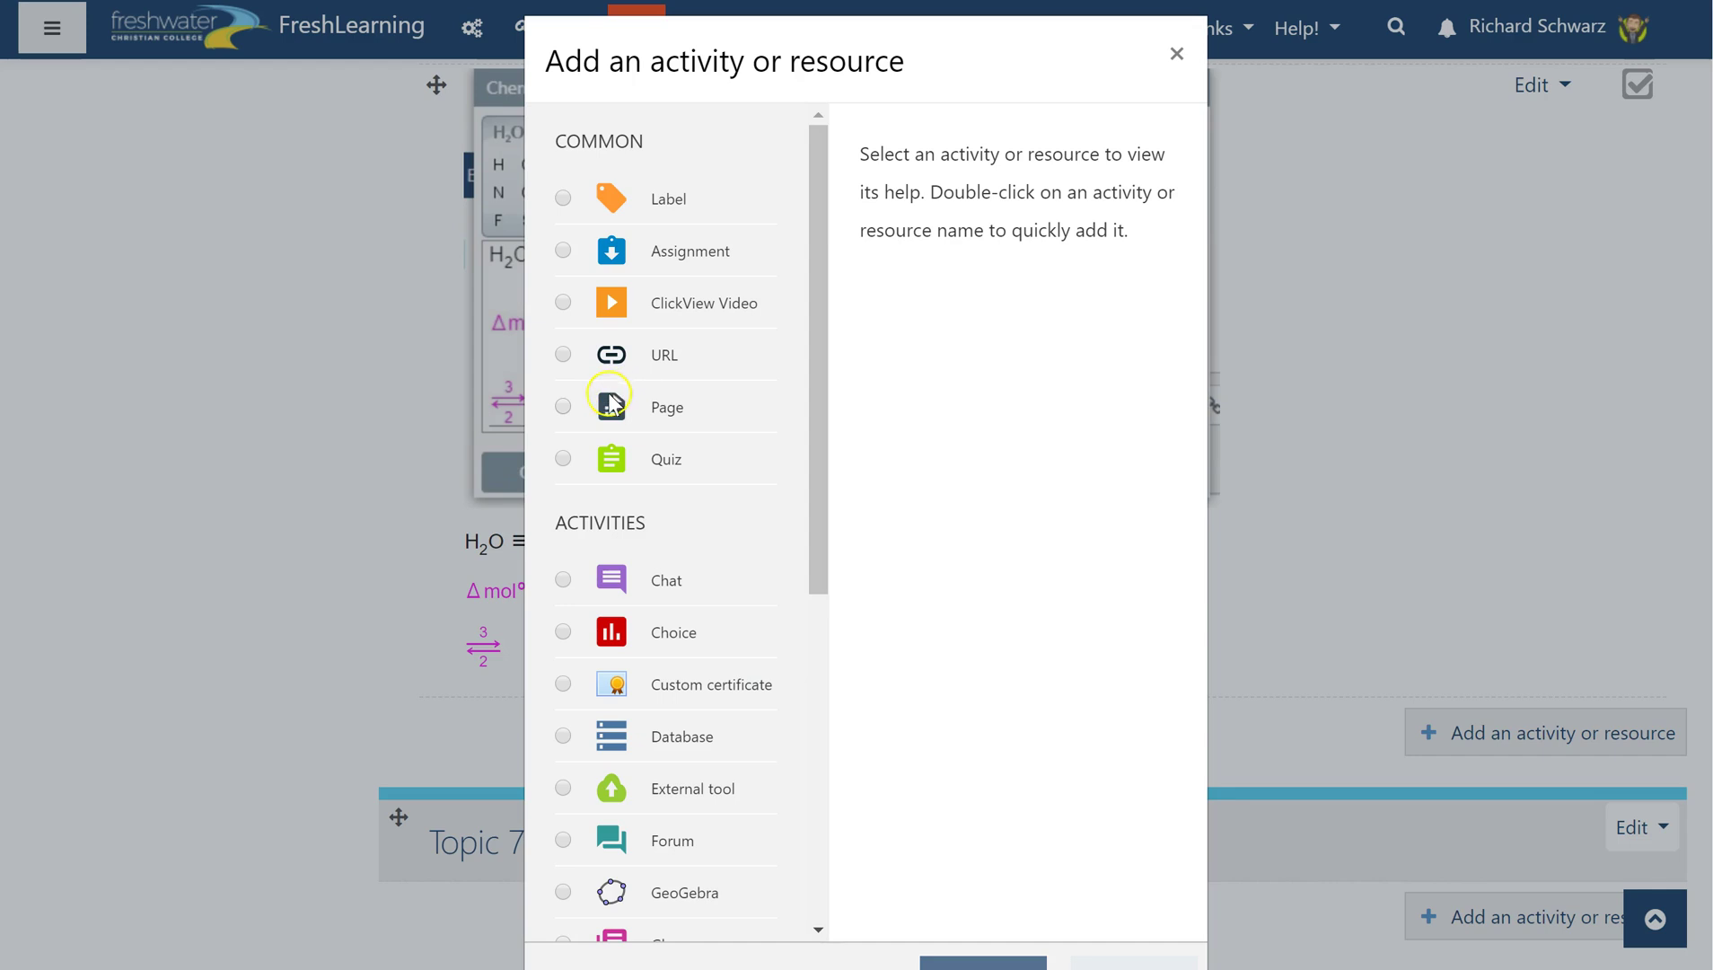
scroll(737, 421, "down", 3)
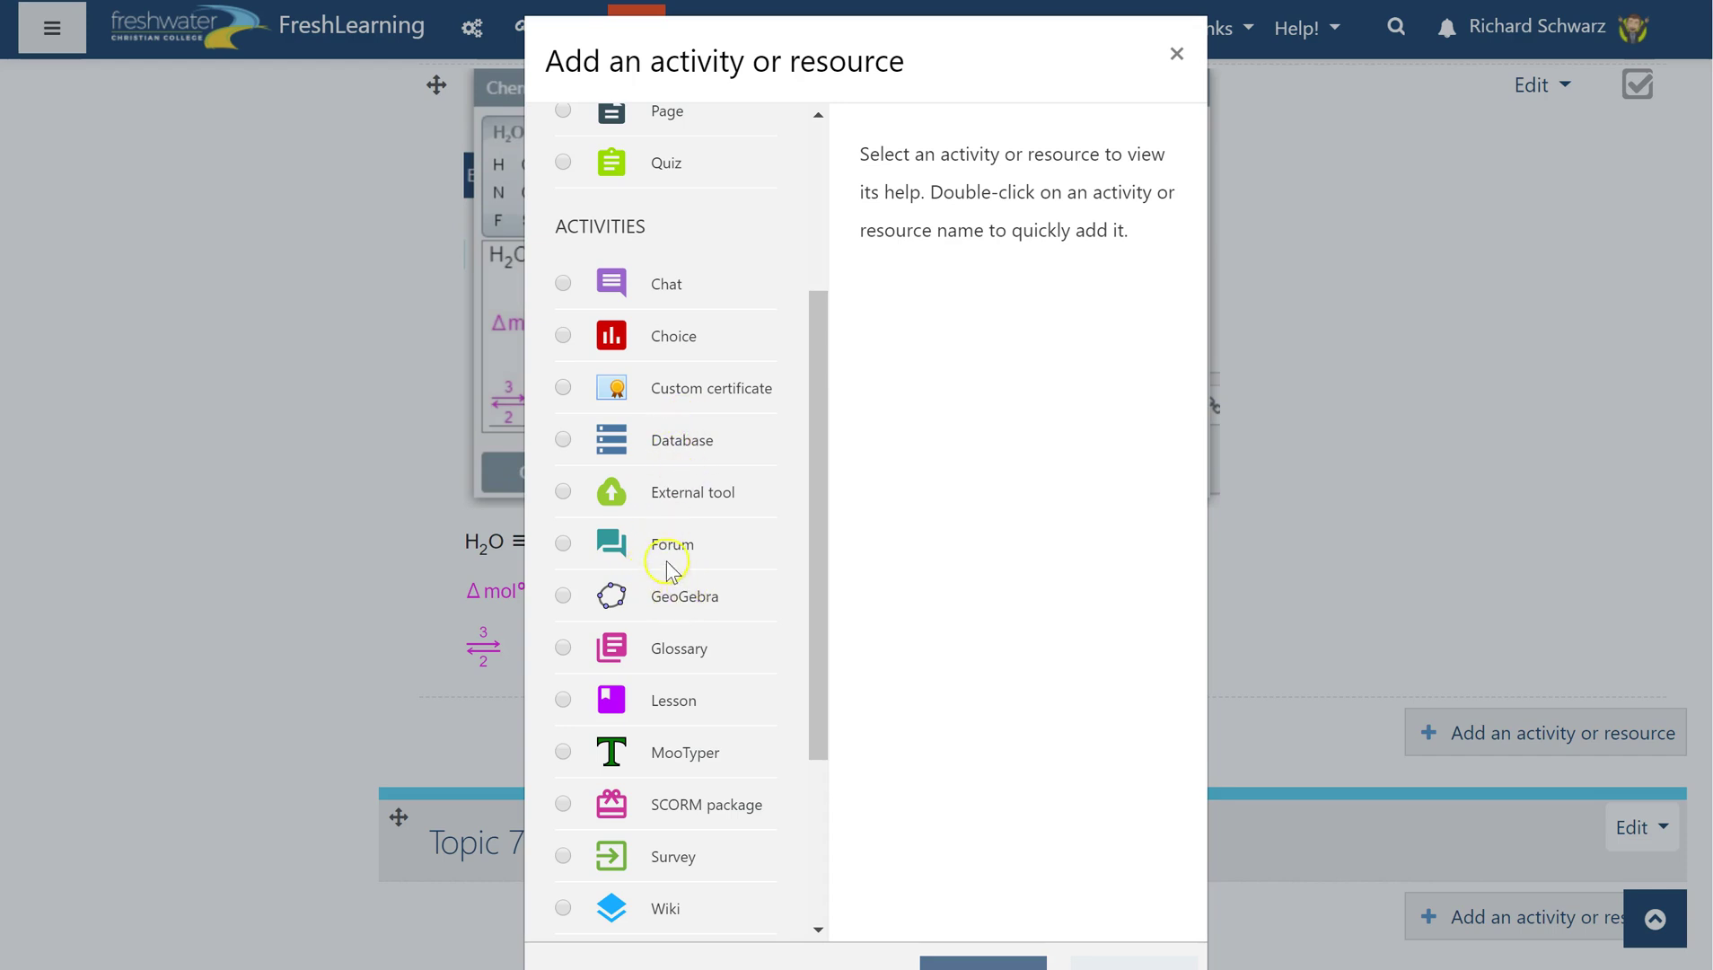
scroll(696, 539, "down", 1)
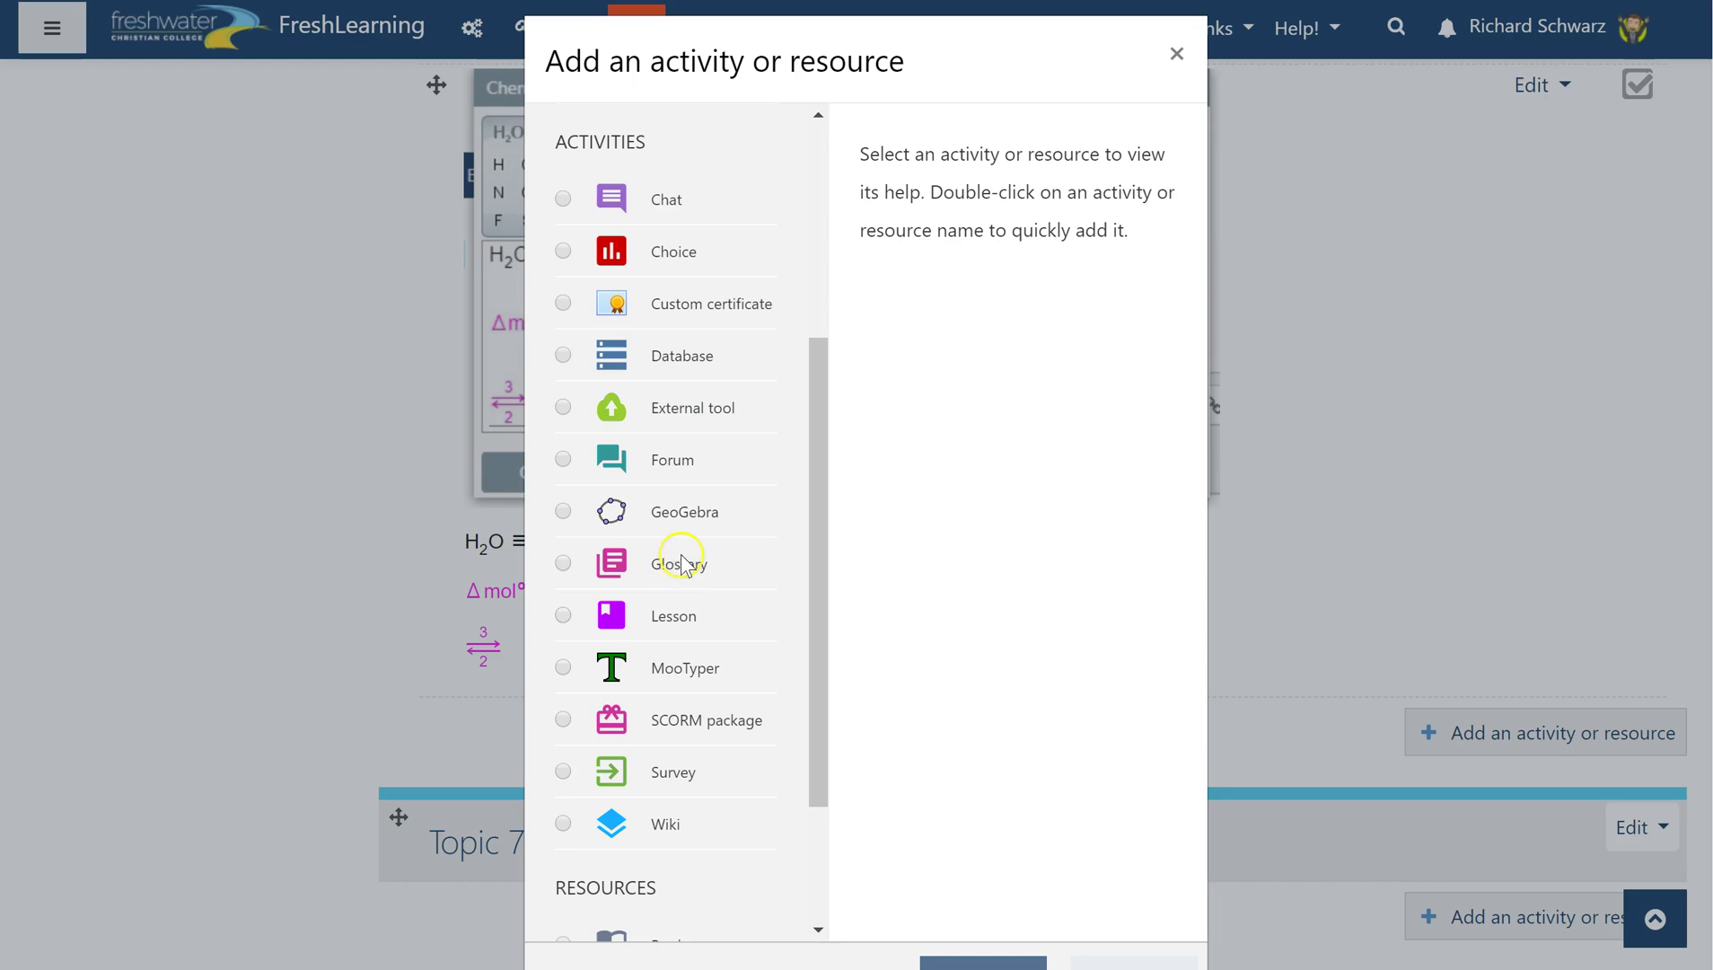
scroll(736, 561, "down", 2)
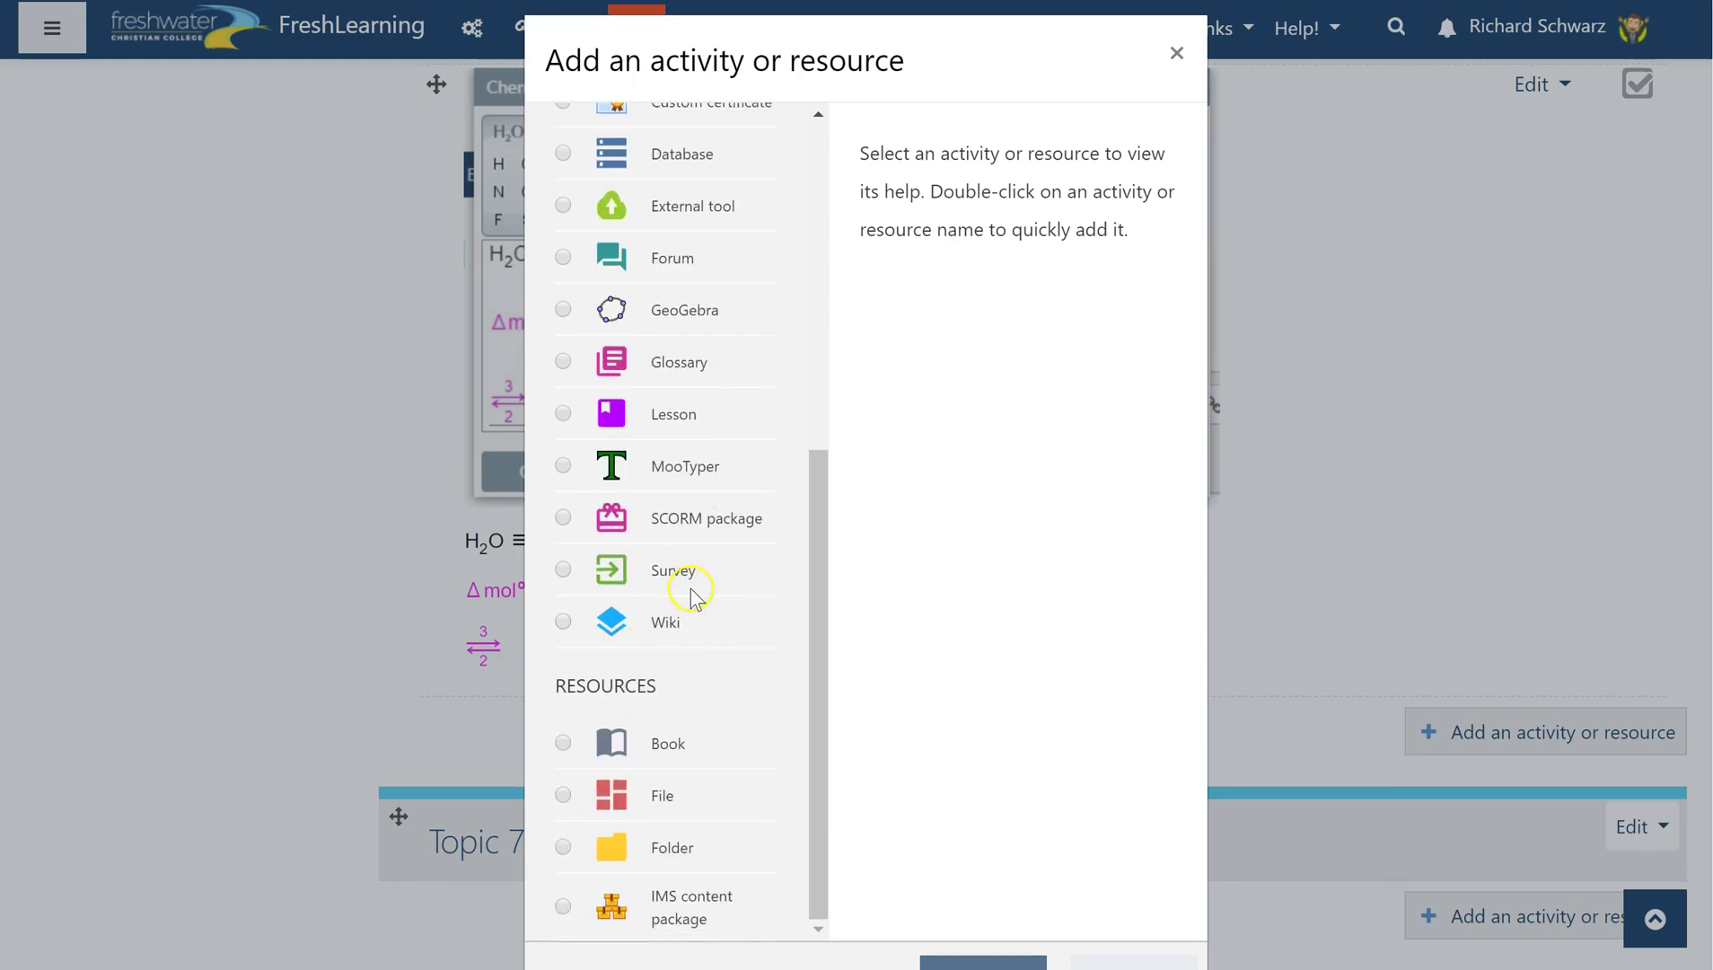
scroll(691, 628, "down", 3)
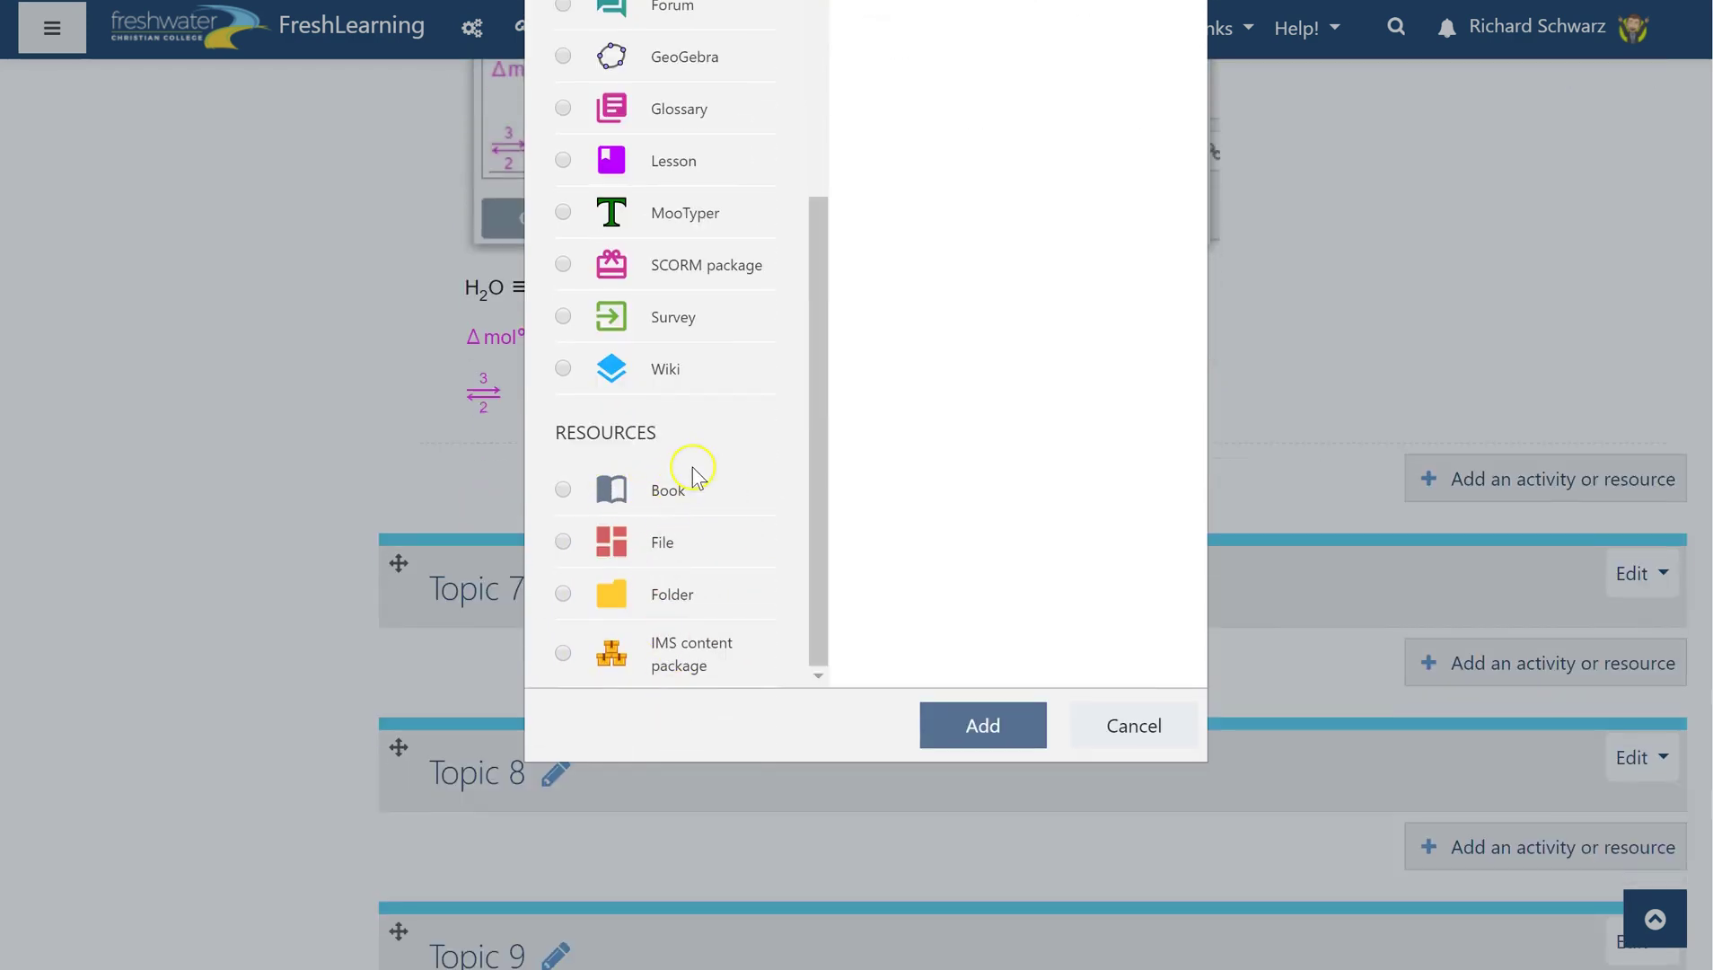
scroll(691, 449, "up", 5)
scroll(691, 444, "up", 5)
scroll(678, 462, "down", 3)
scroll(924, 460, "down", 2)
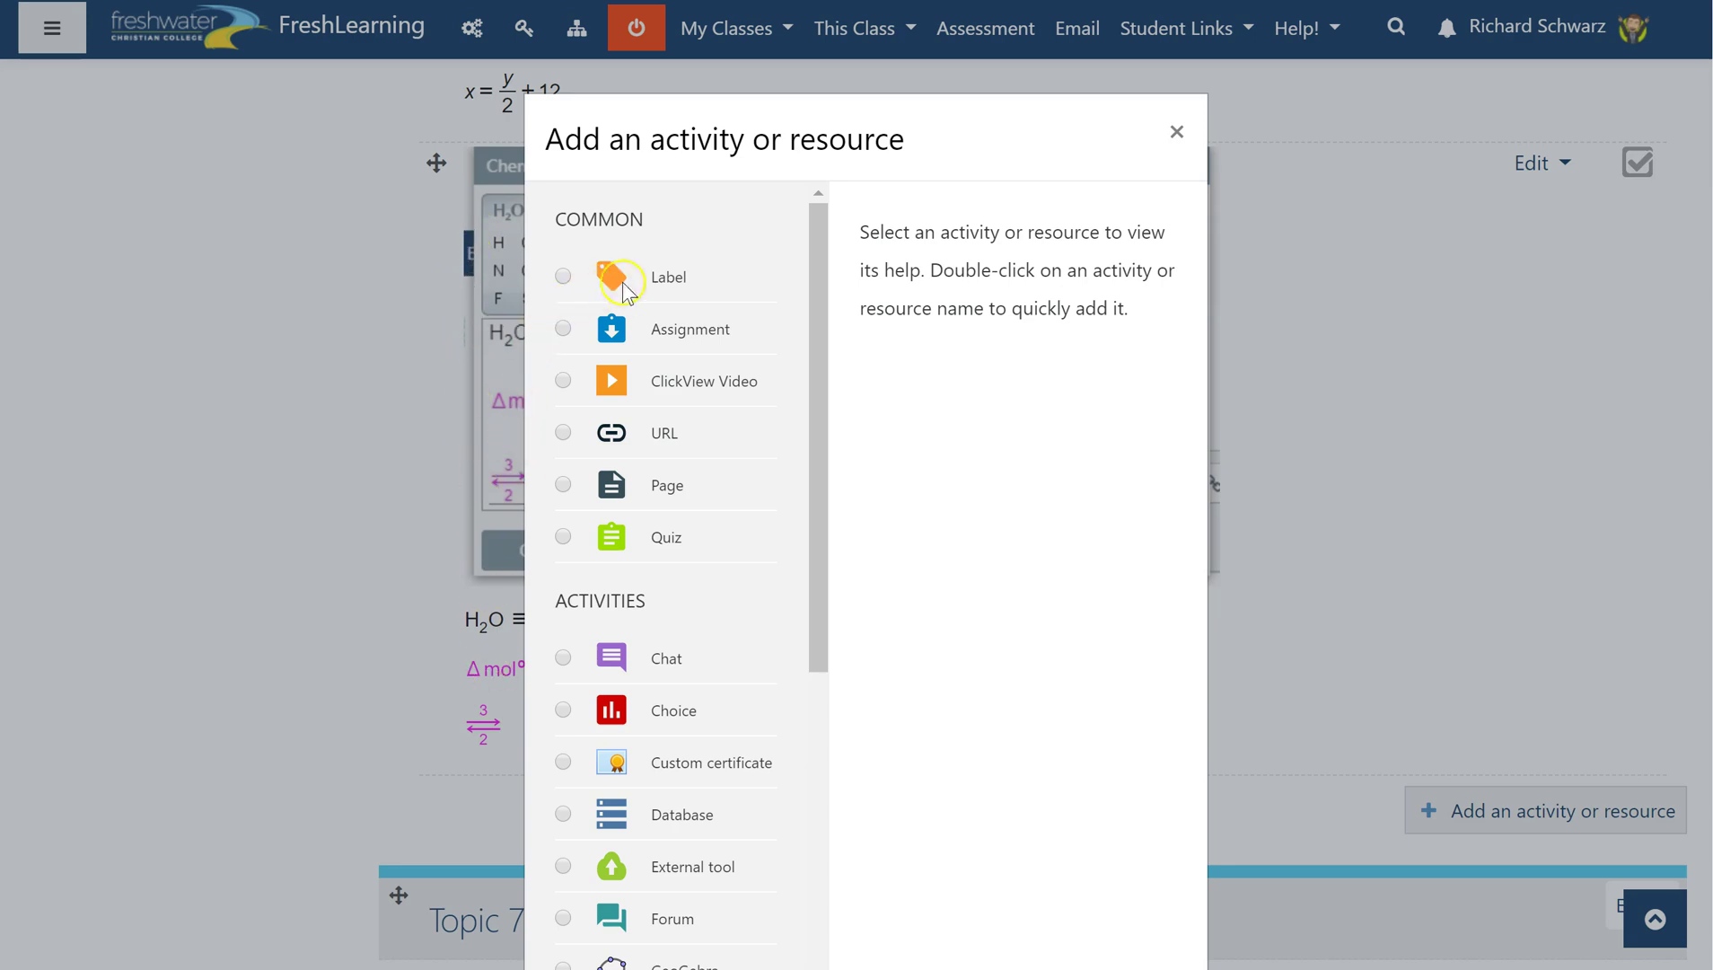
left_click(660, 280)
scroll(948, 547, "down", 2)
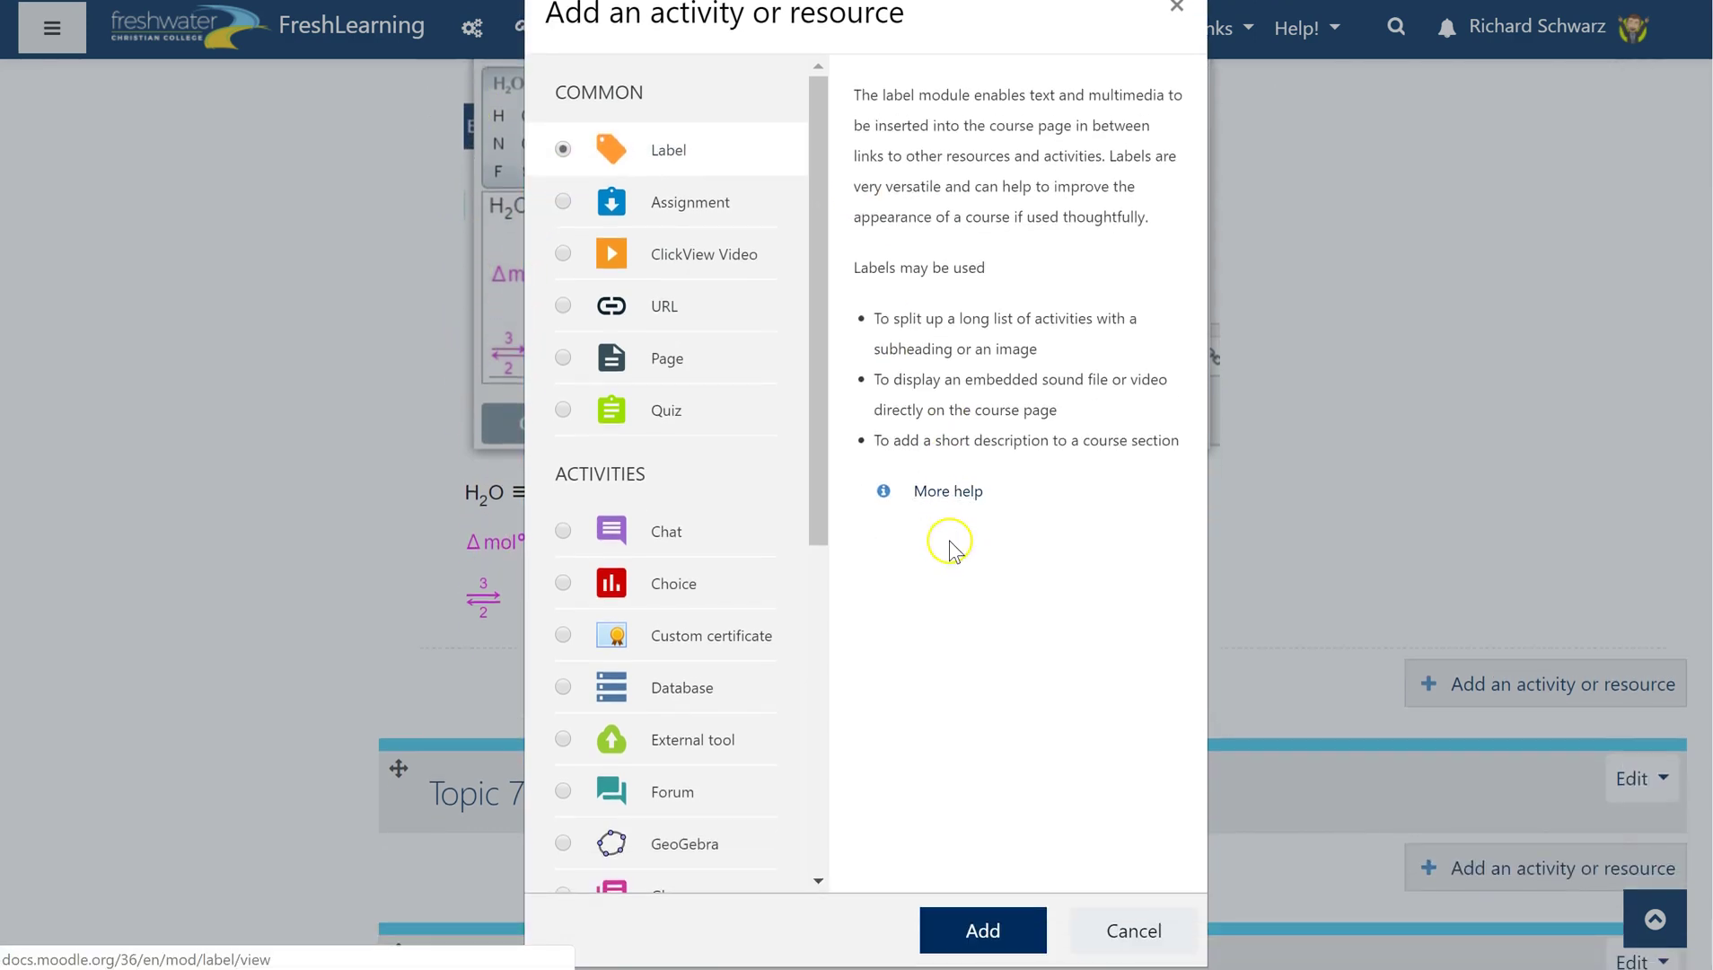
left_click(984, 901)
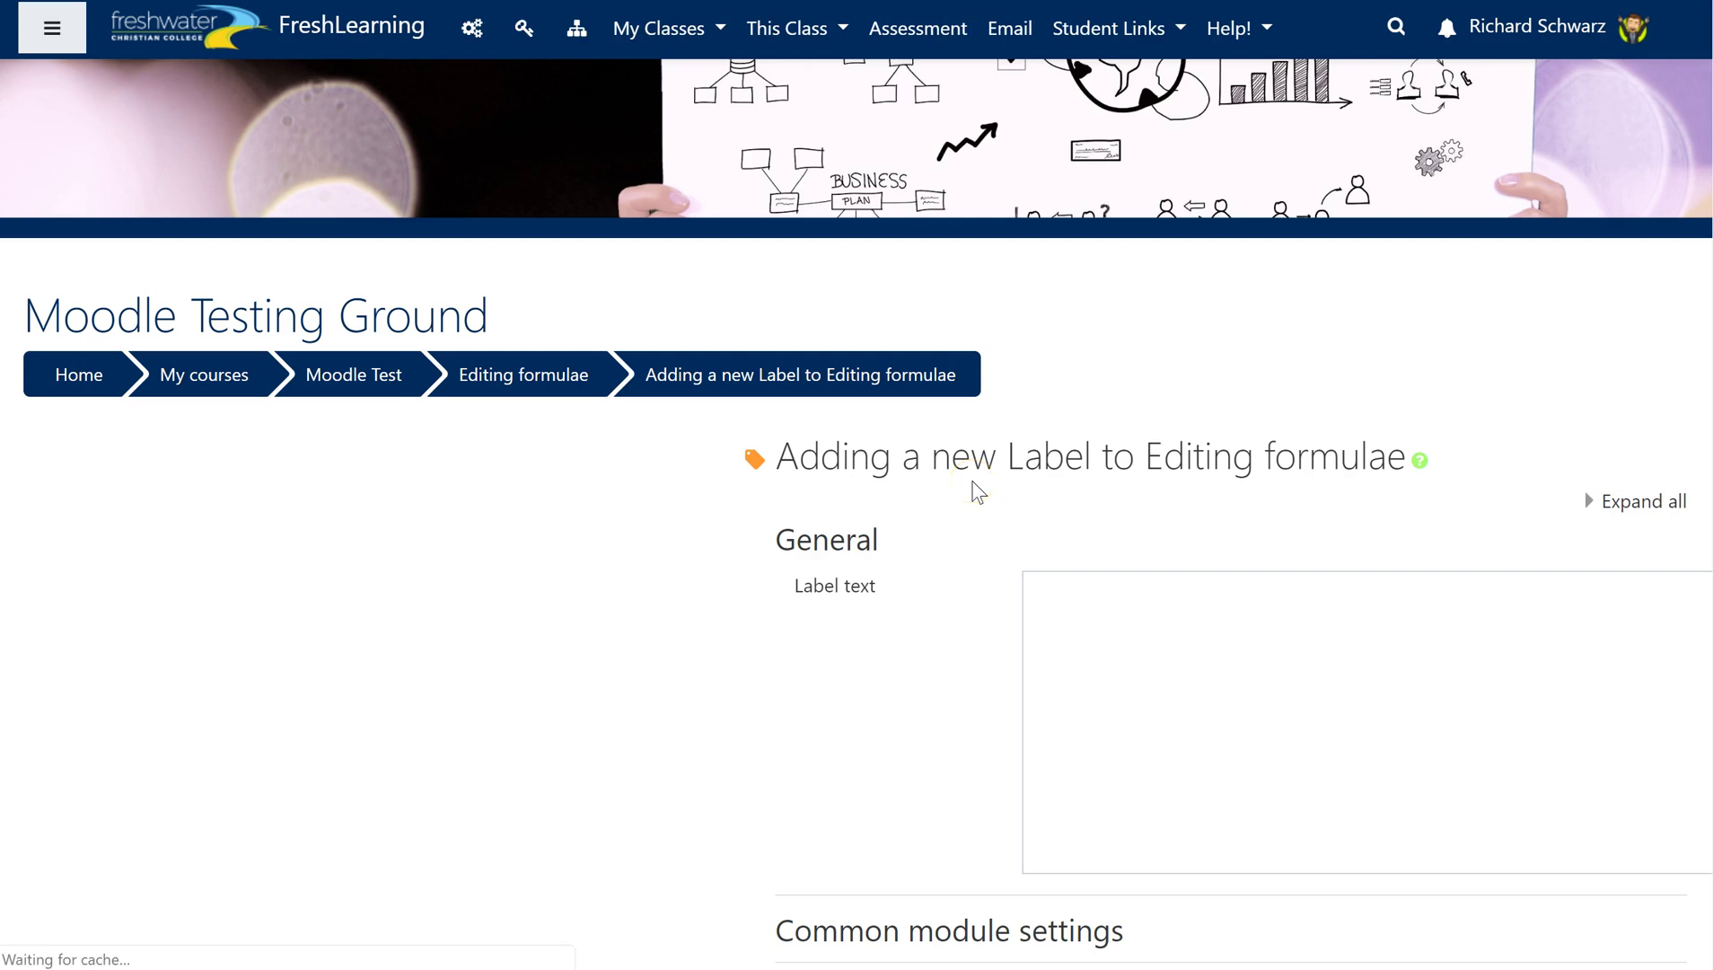
Step: Dismiss the invalidparameter error and enter 'Here's an example of MathType:' plus a blank line
left_click(967, 482)
left_click(965, 566)
scroll(449, 537, "down", 2)
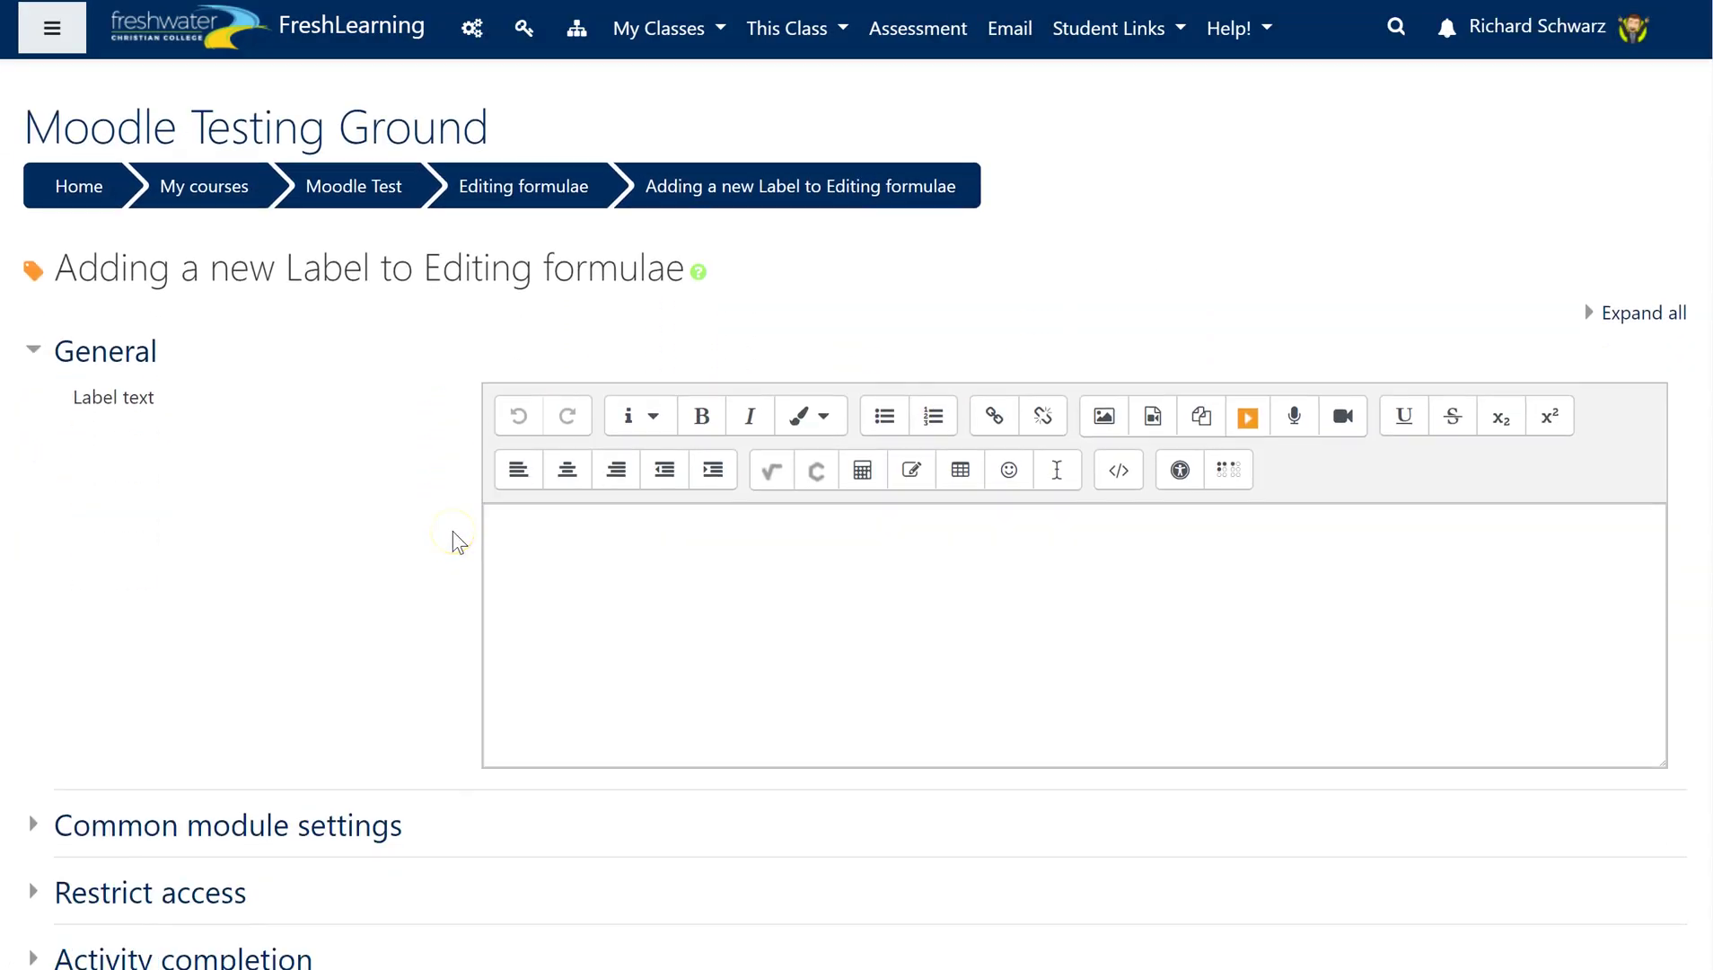
left_click(596, 529)
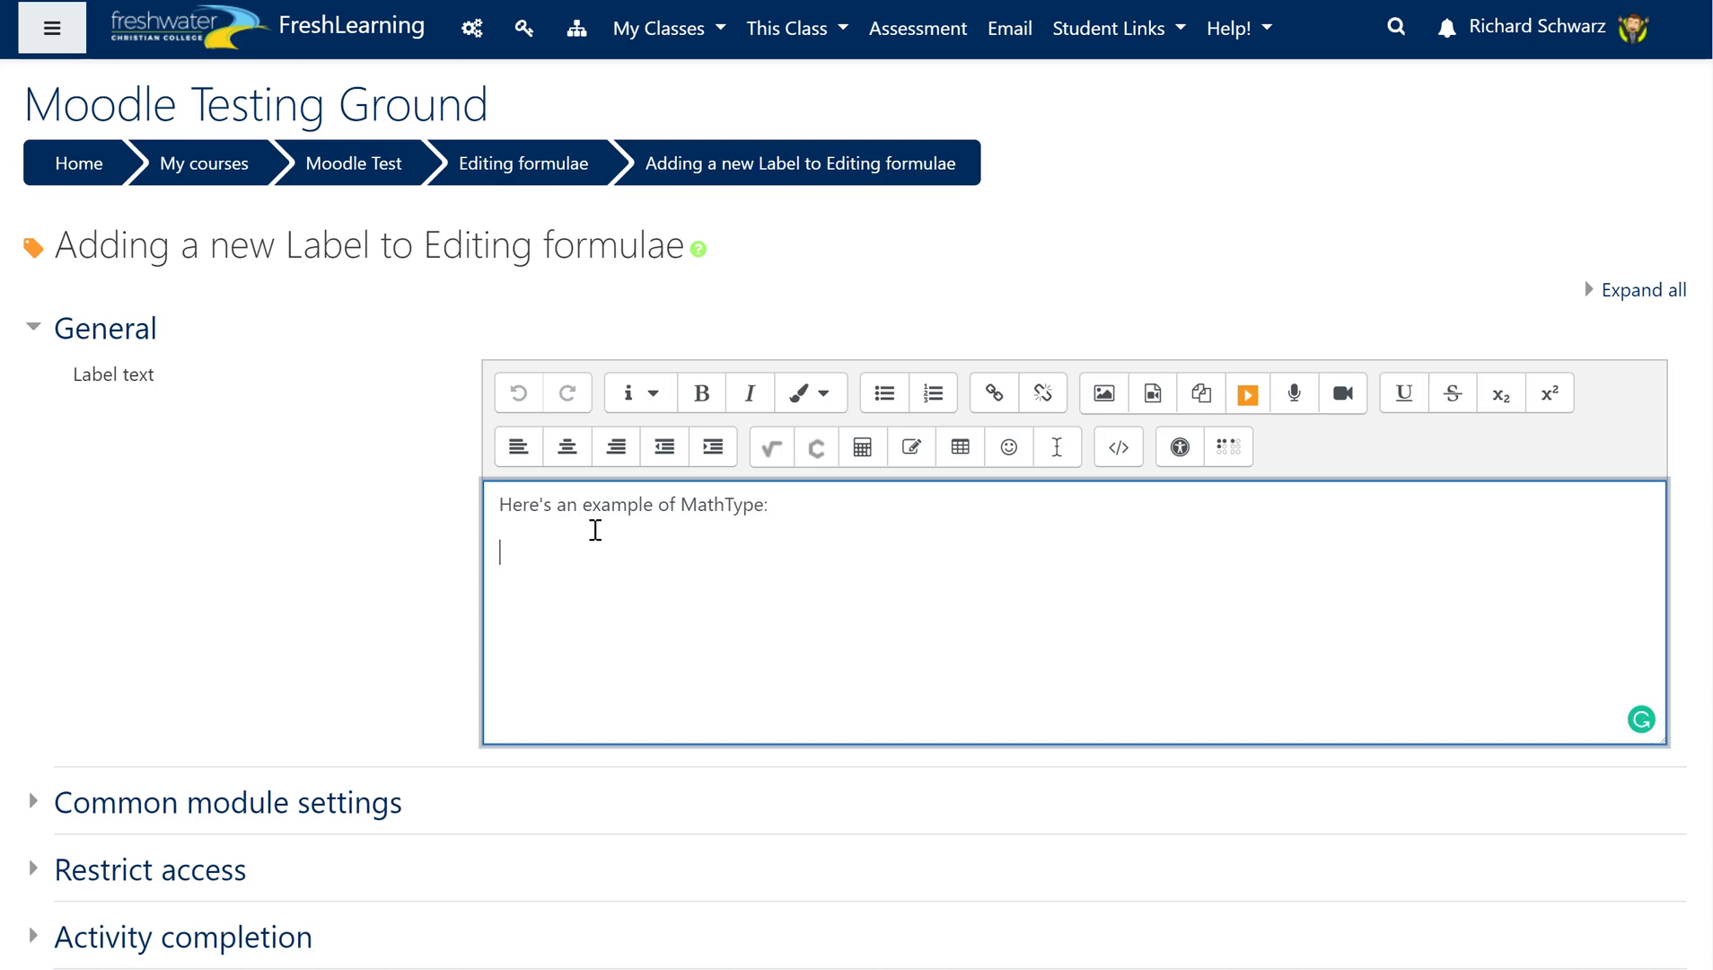
left_click(580, 529)
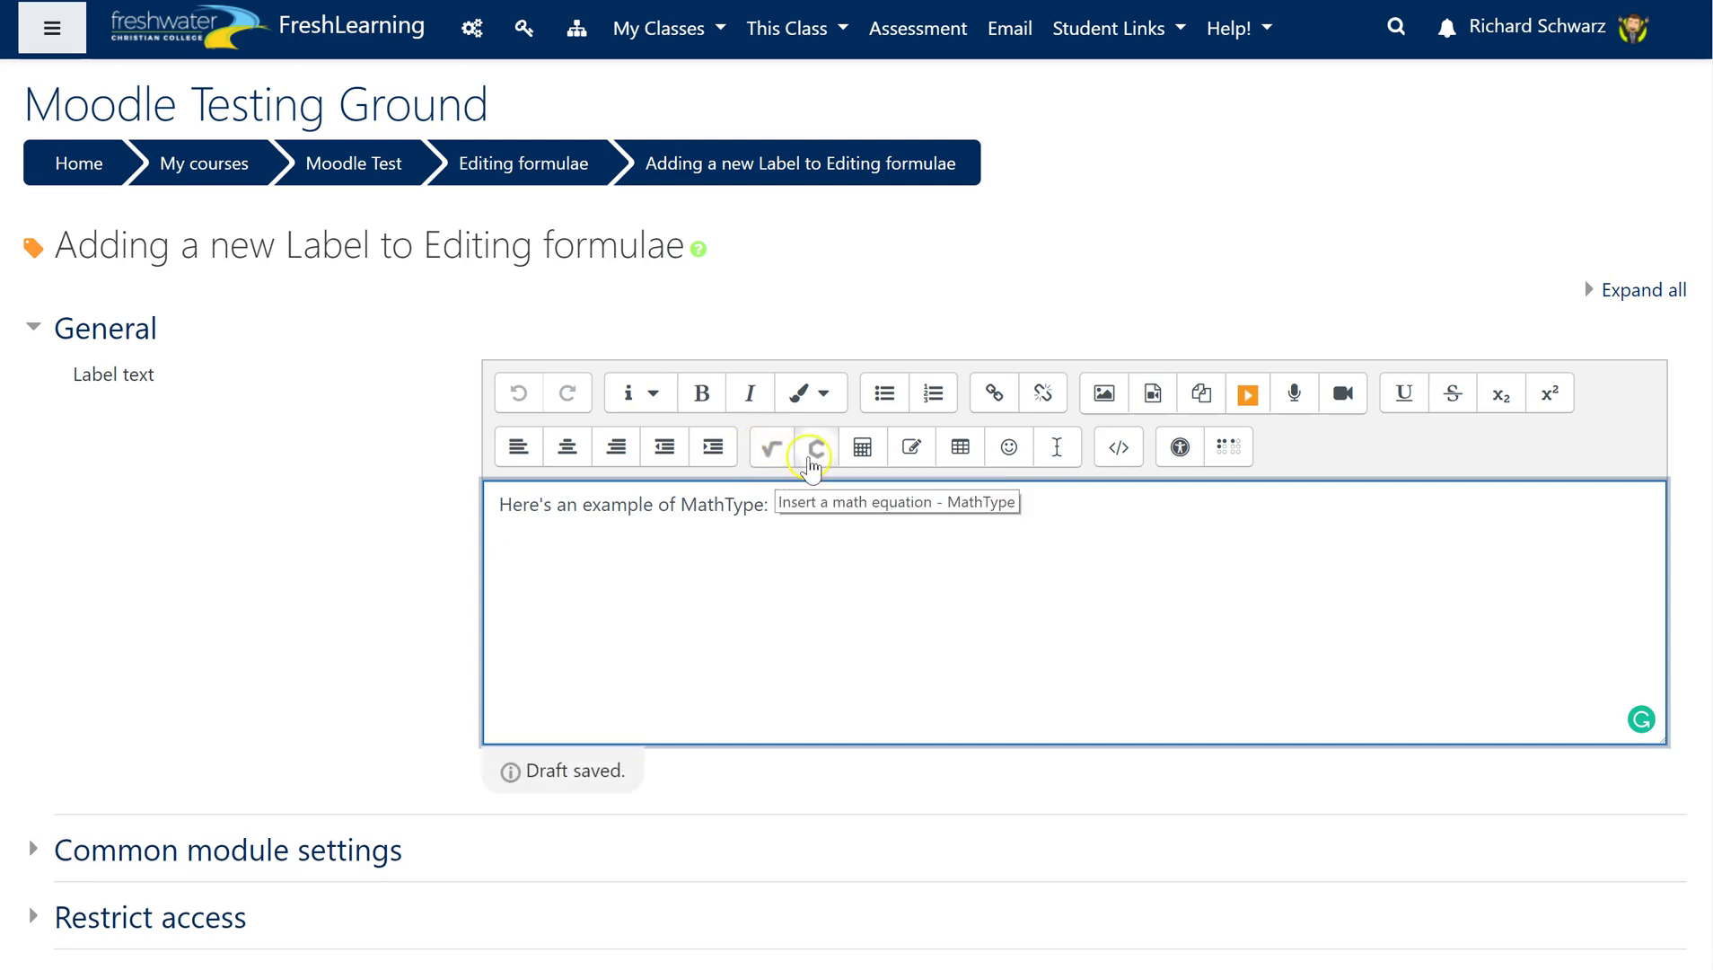
left_click(819, 453)
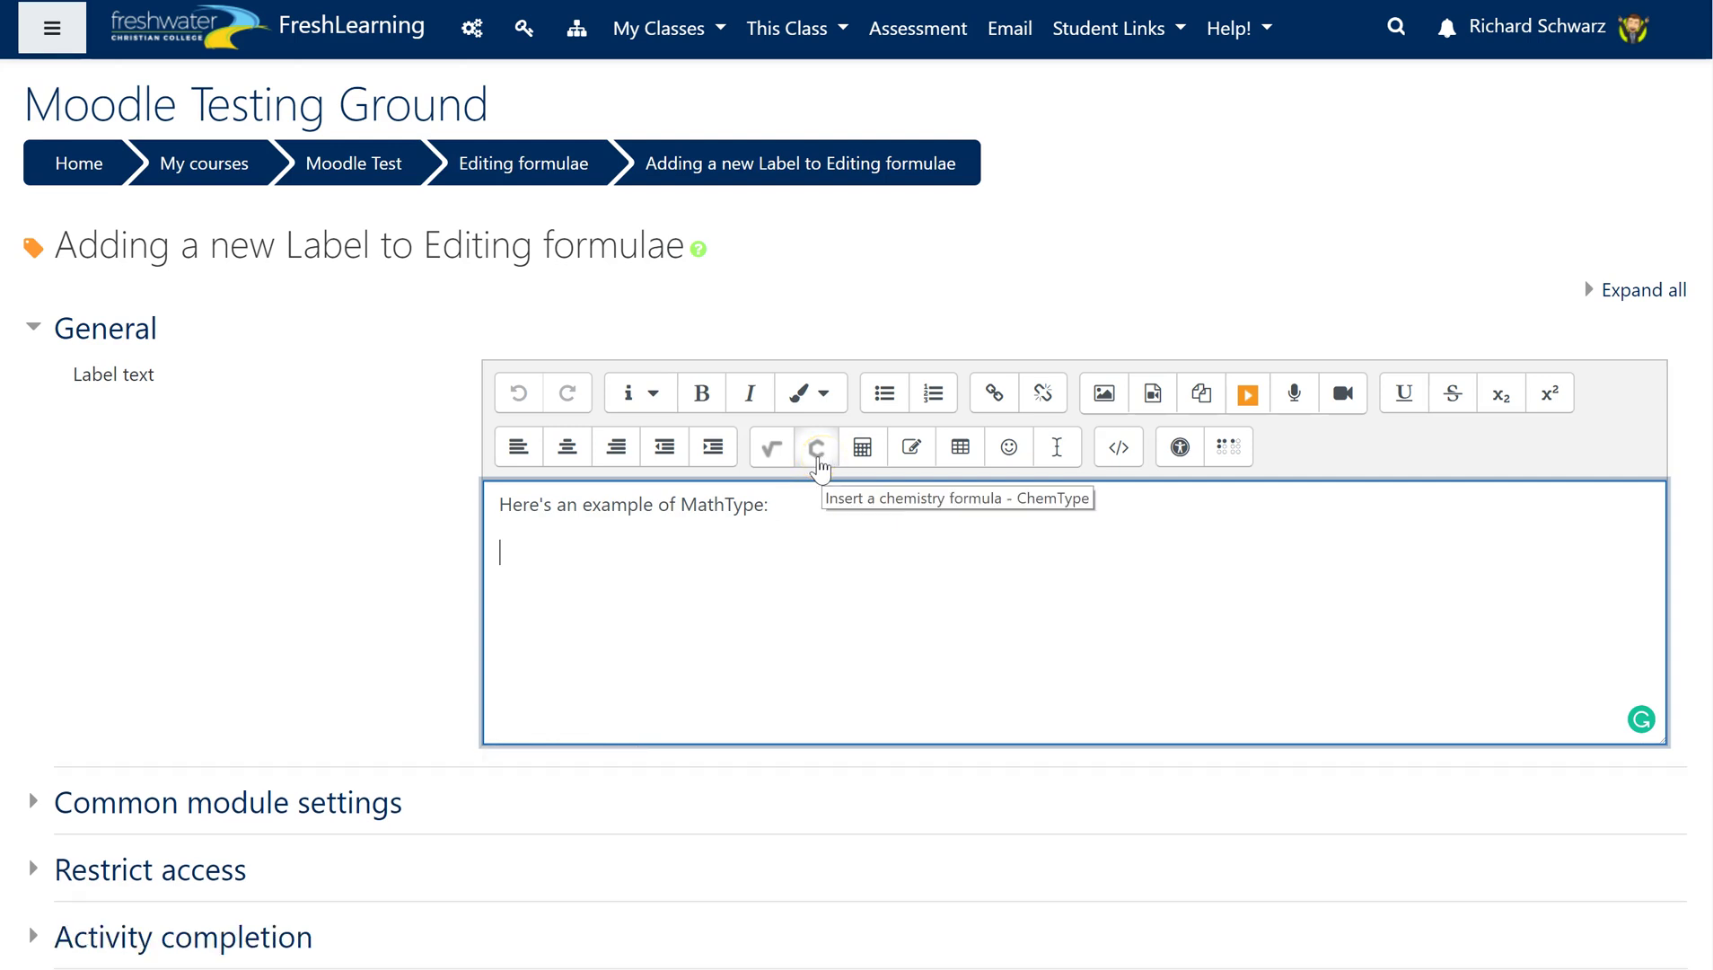
Step: Open the MathType editor and reposition and enlarge its window
left_click(778, 456)
left_click_drag(1083, 565, 796, 340)
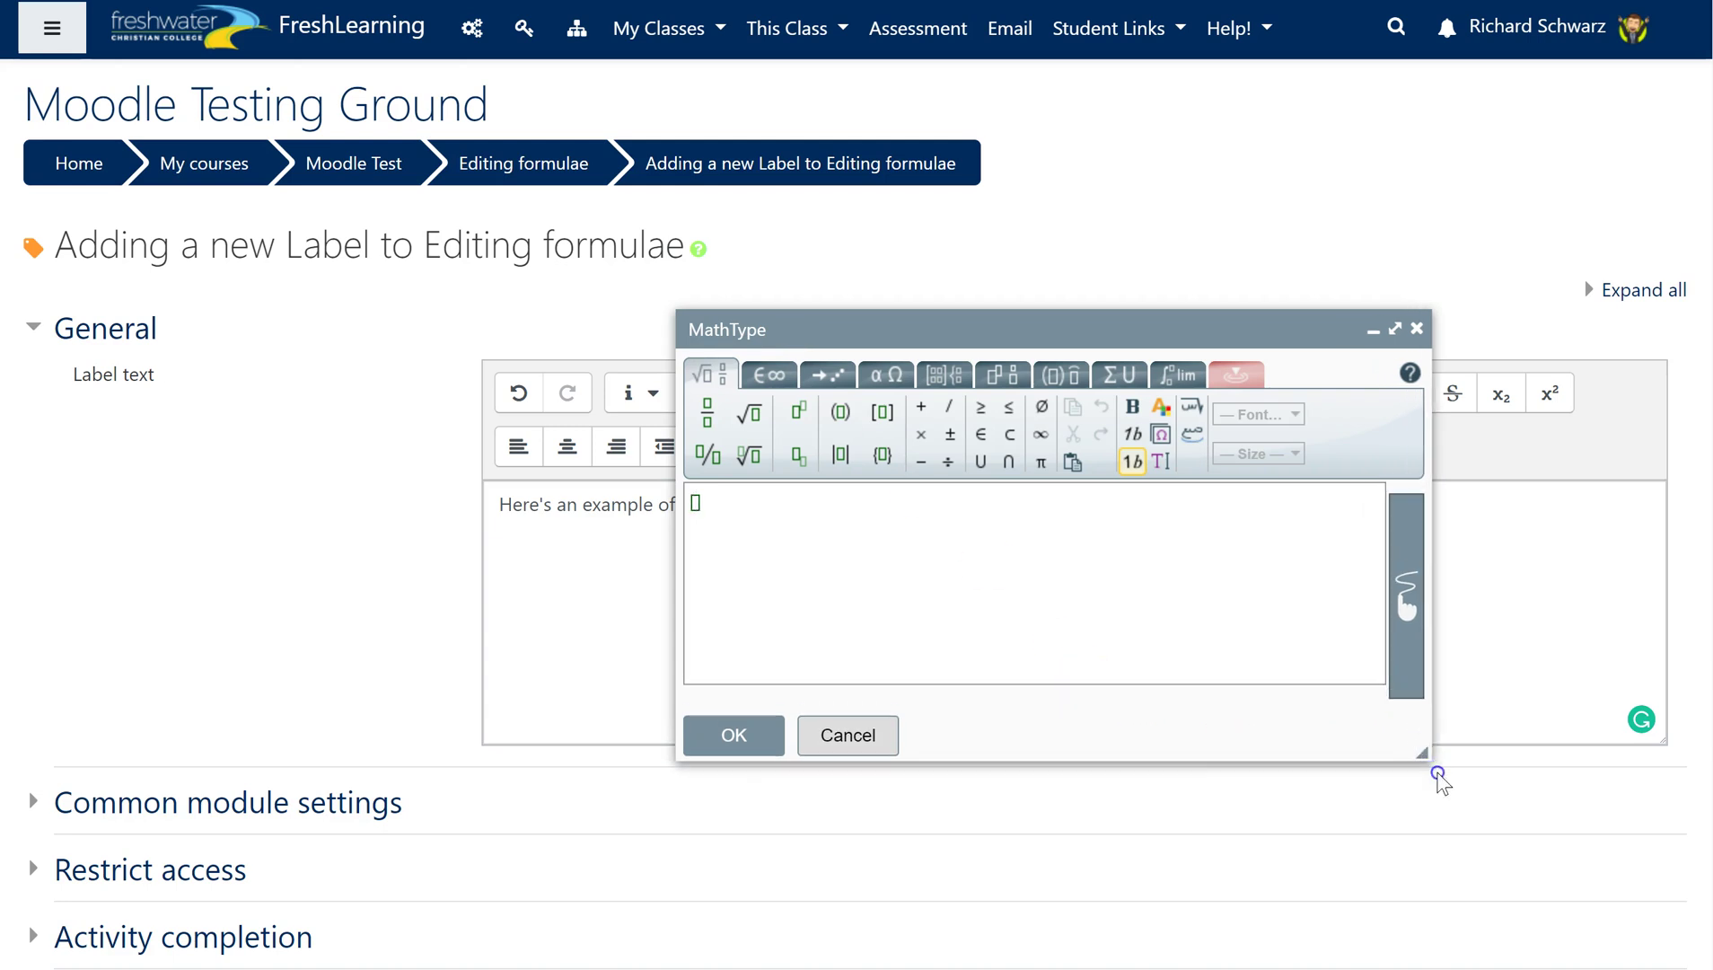
left_click_drag(1437, 774, 1639, 907)
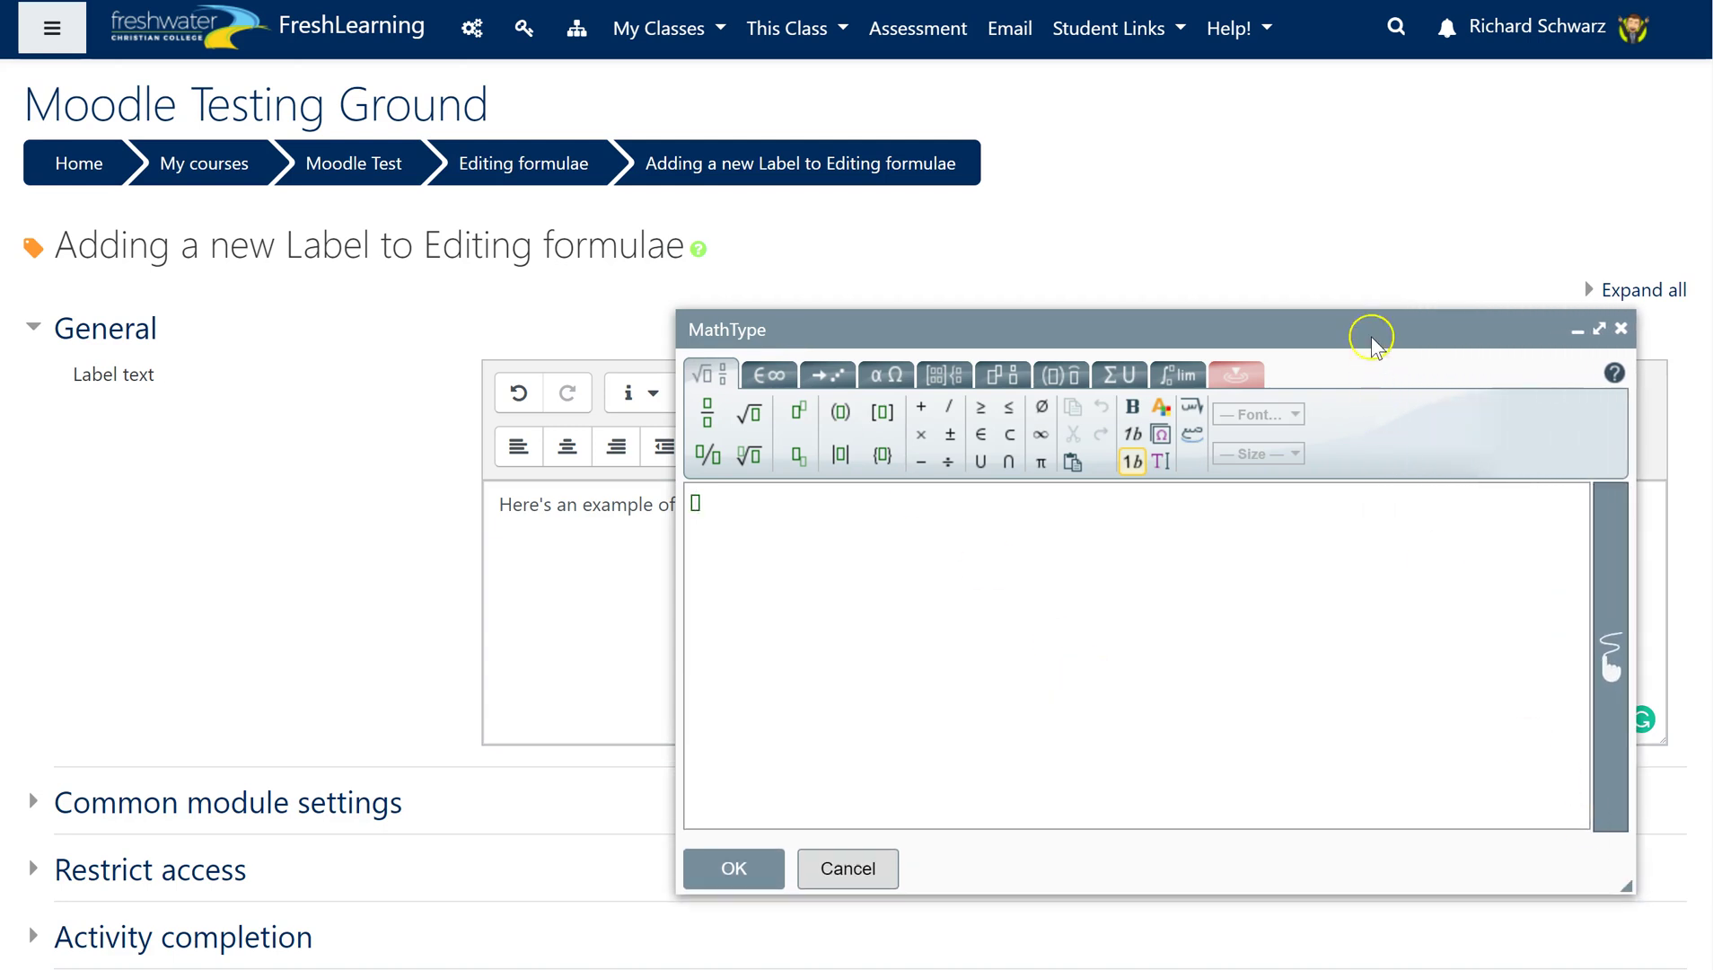
left_click_drag(1370, 335, 1315, 223)
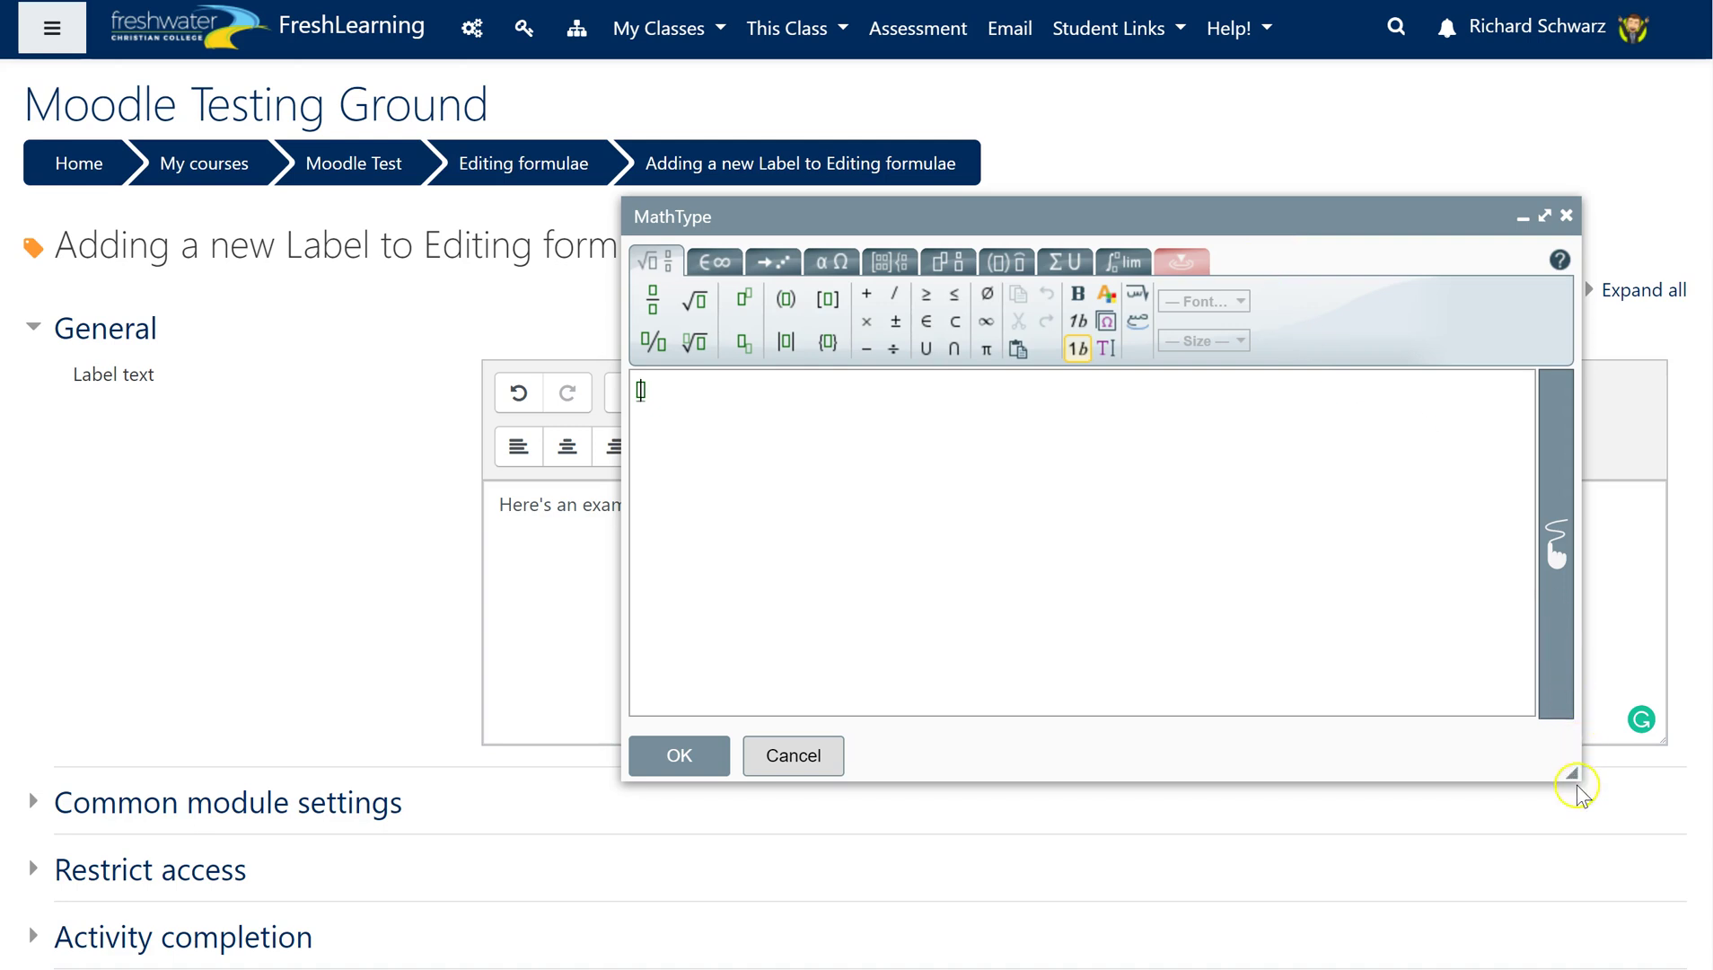
left_click_drag(1576, 785, 1624, 819)
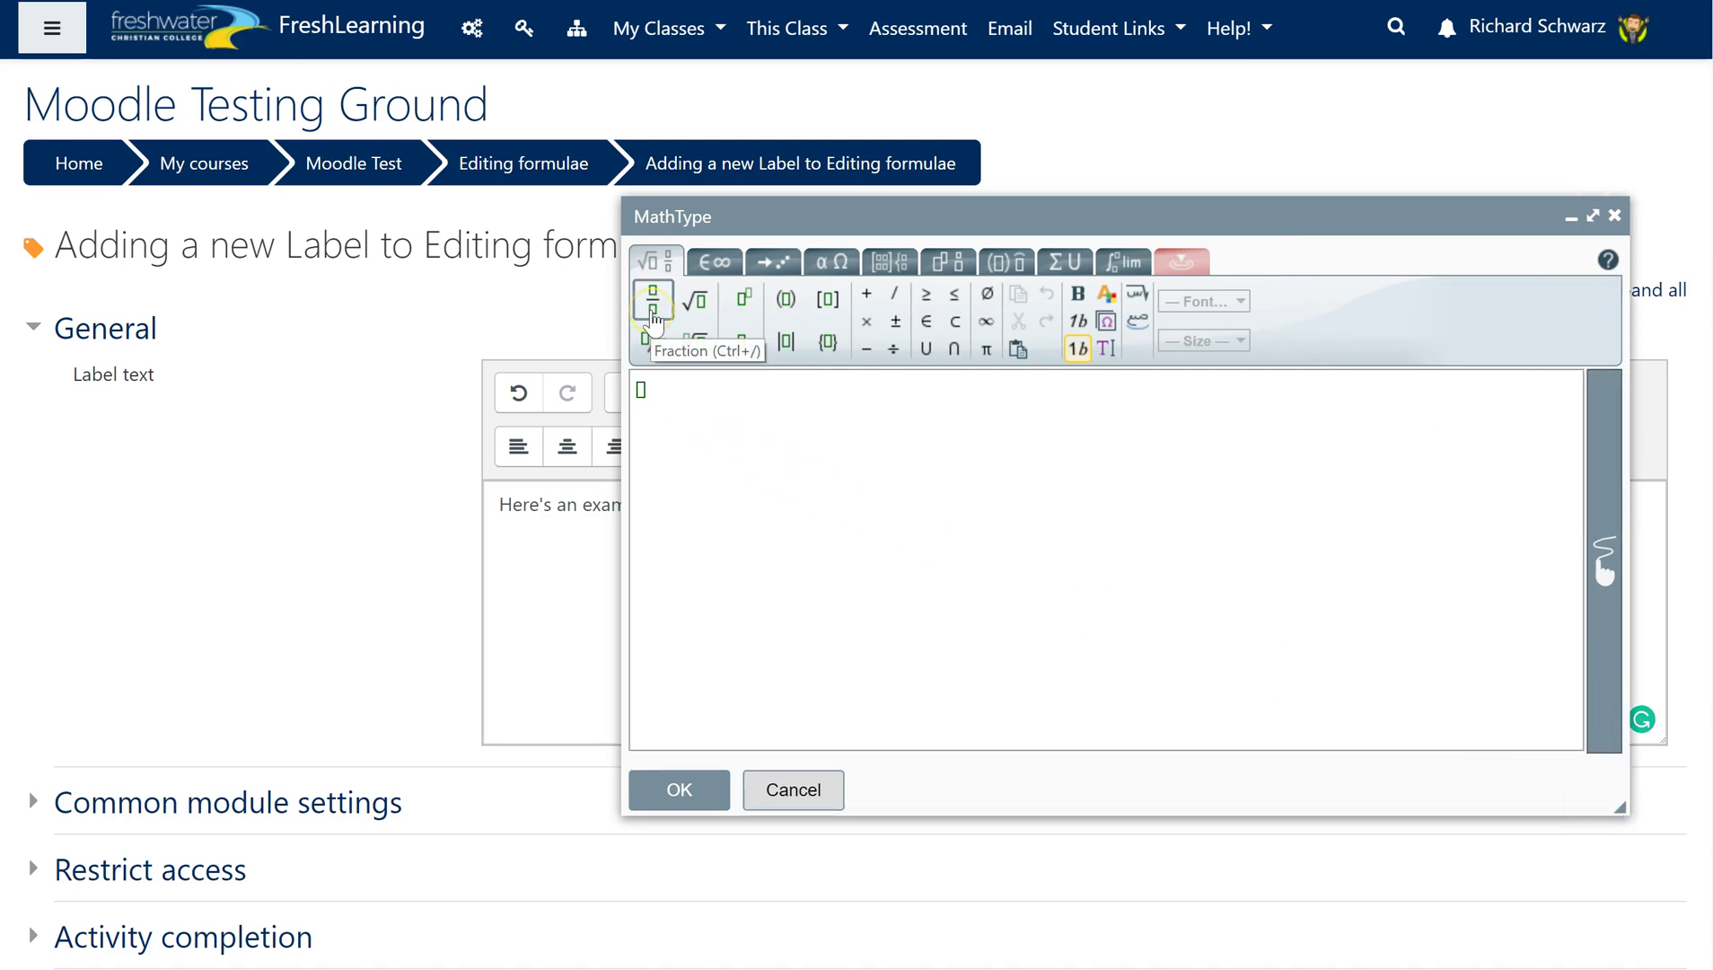
Step: Build x = 2/(y√24) with fraction and square-root templates and insert it
left_click(771, 380)
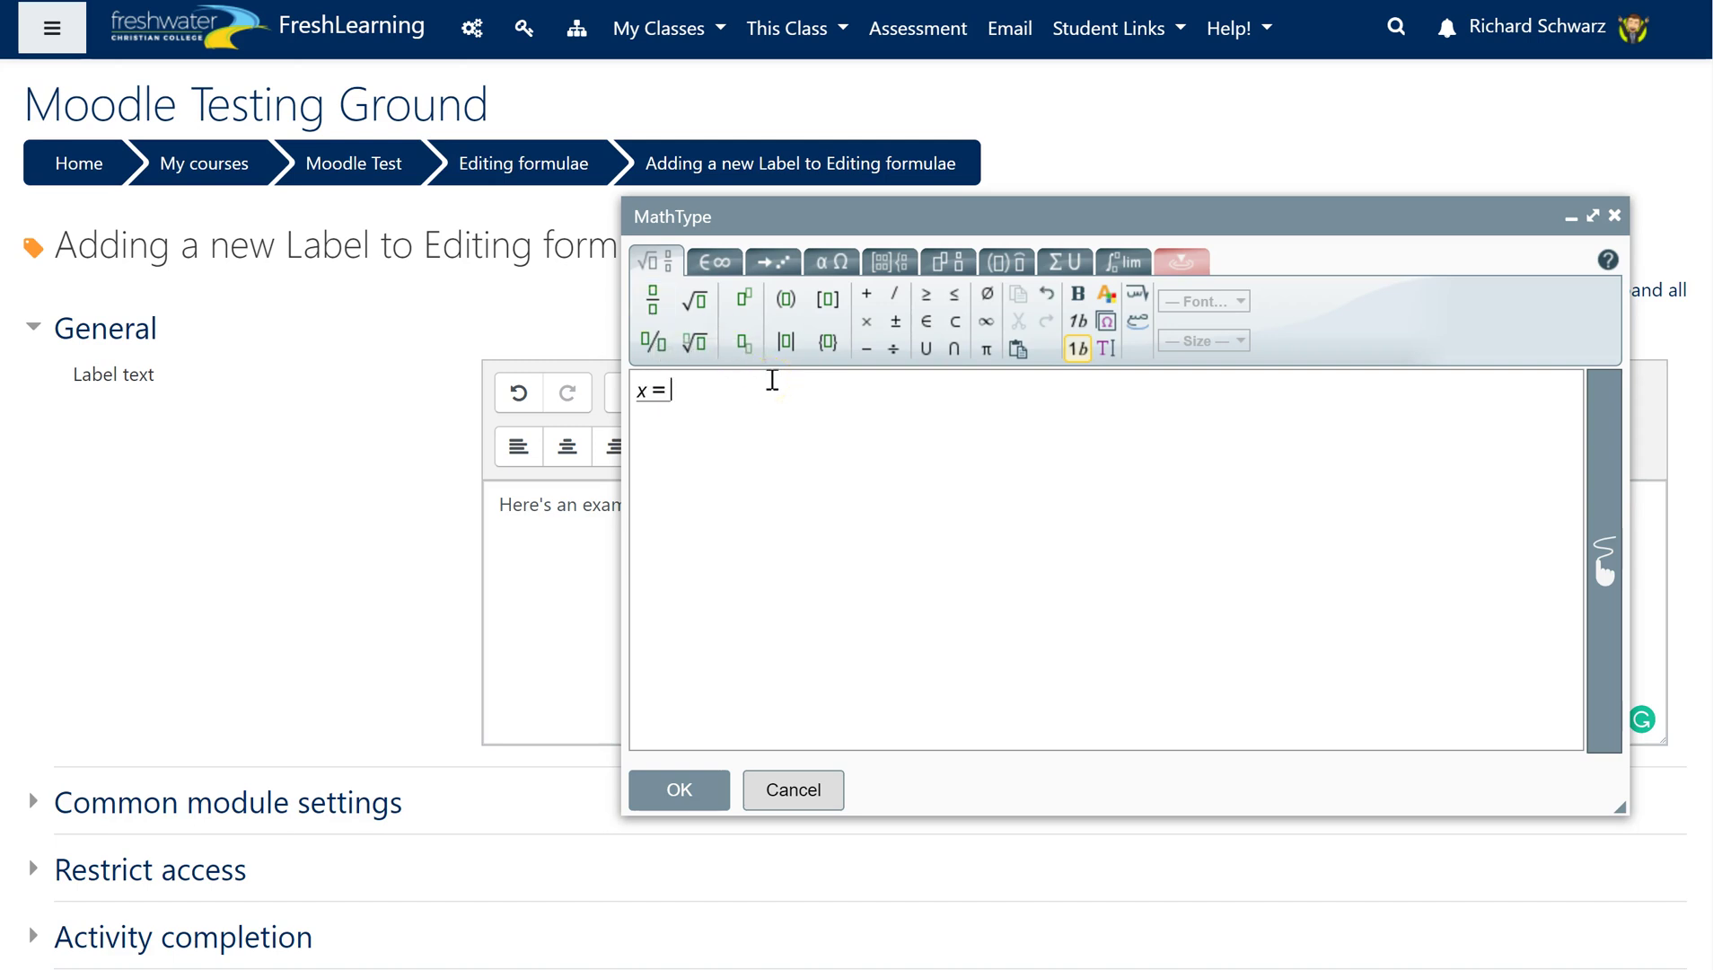
left_click(653, 299)
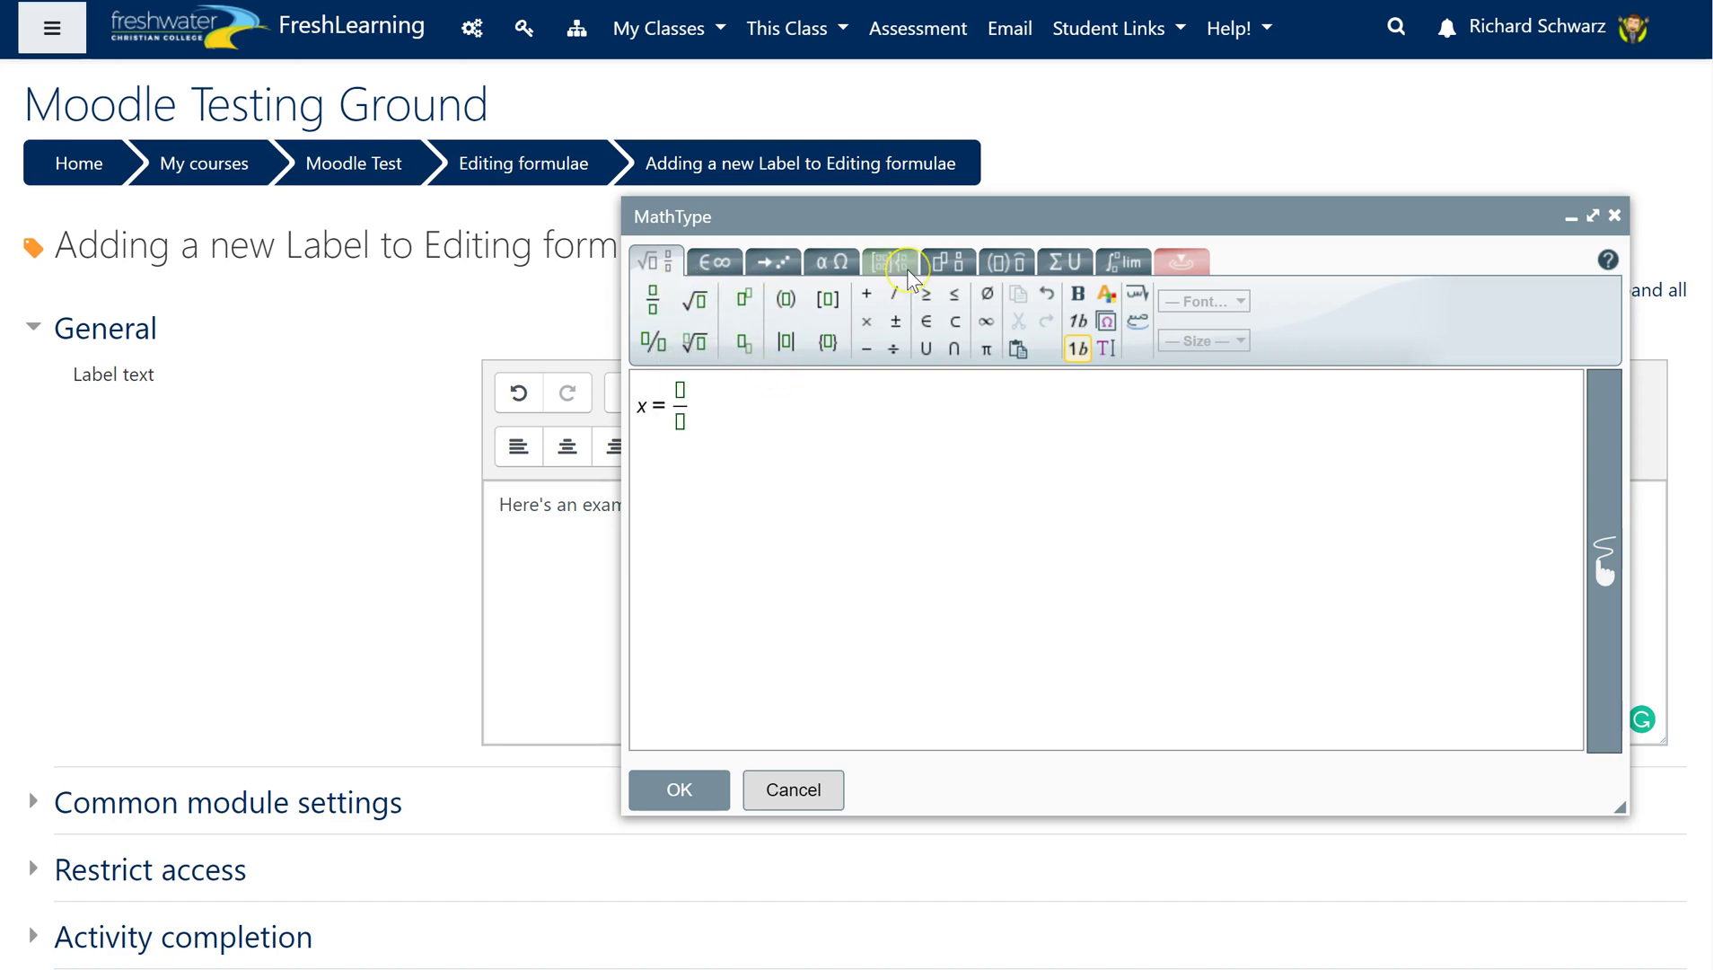
type("2/")
key("Tab")
type("y")
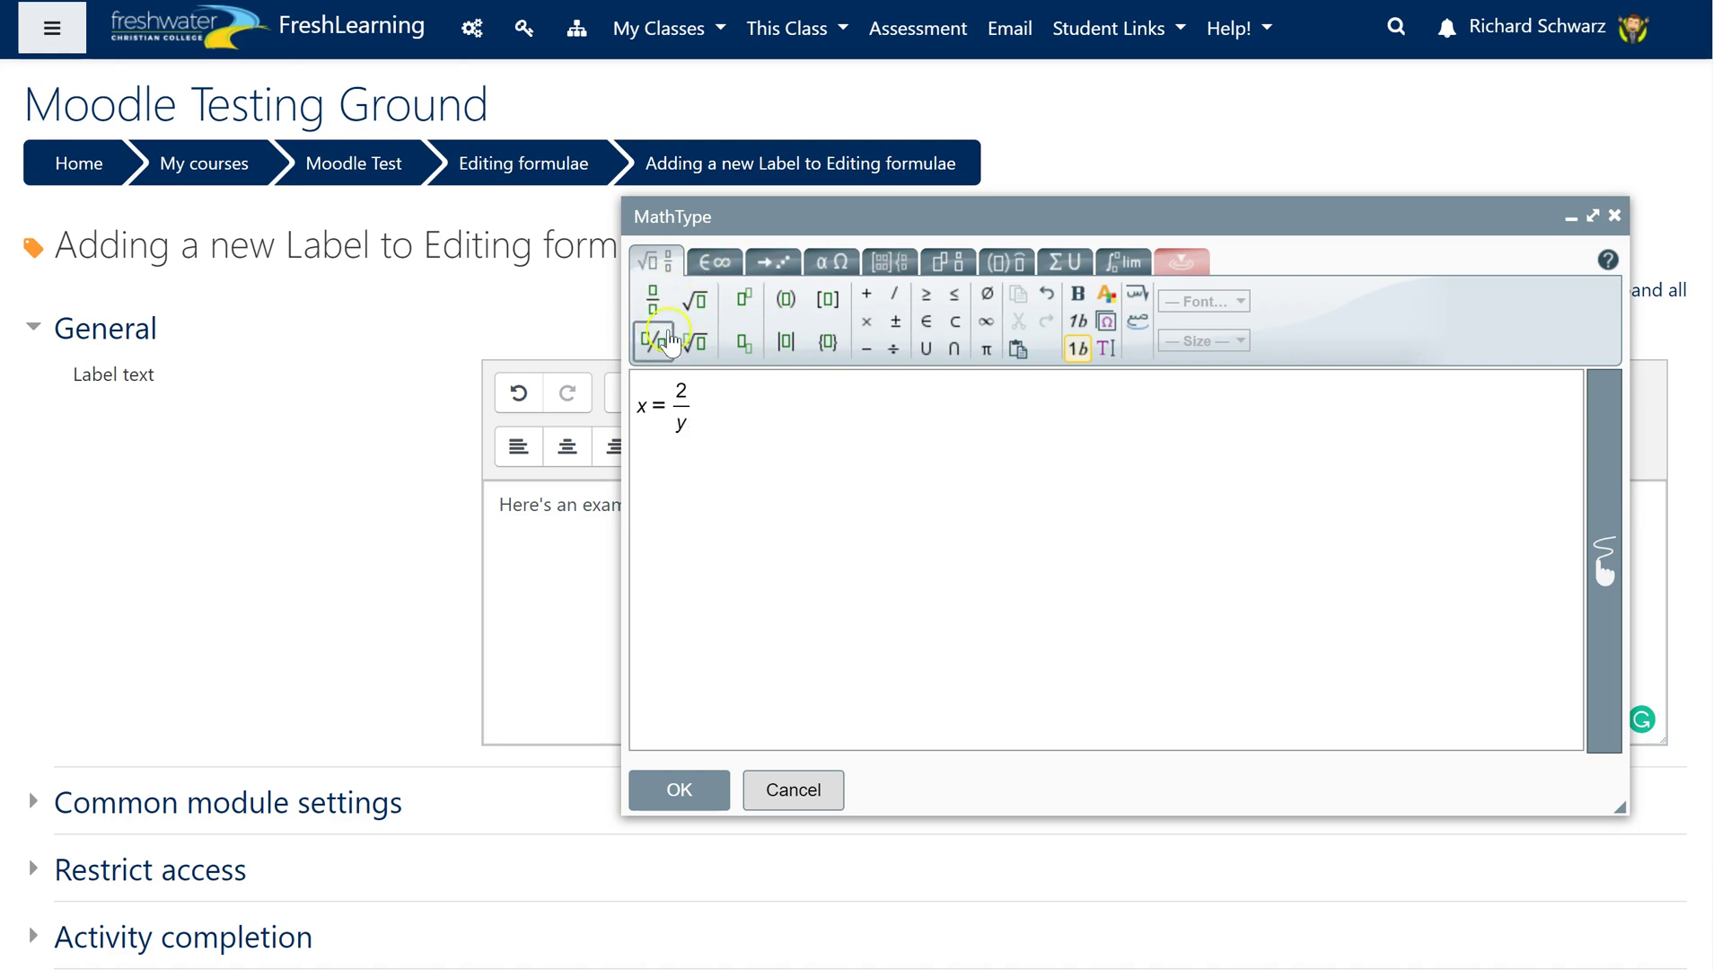
left_click(654, 340)
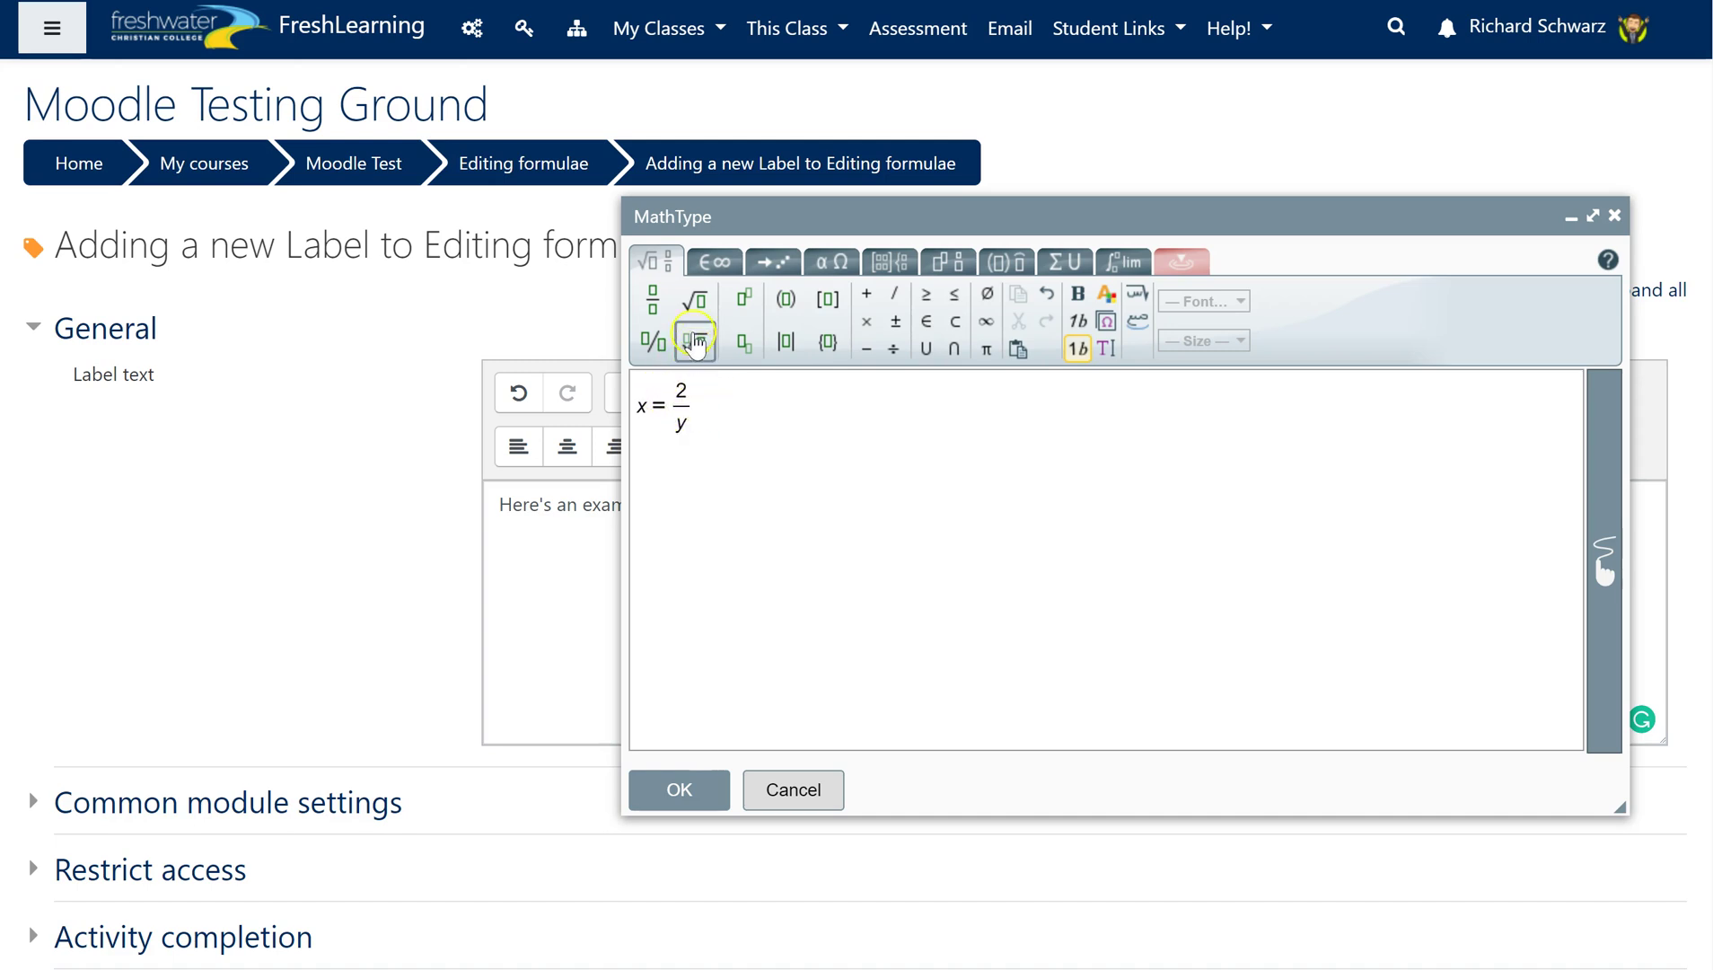
left_click(697, 298)
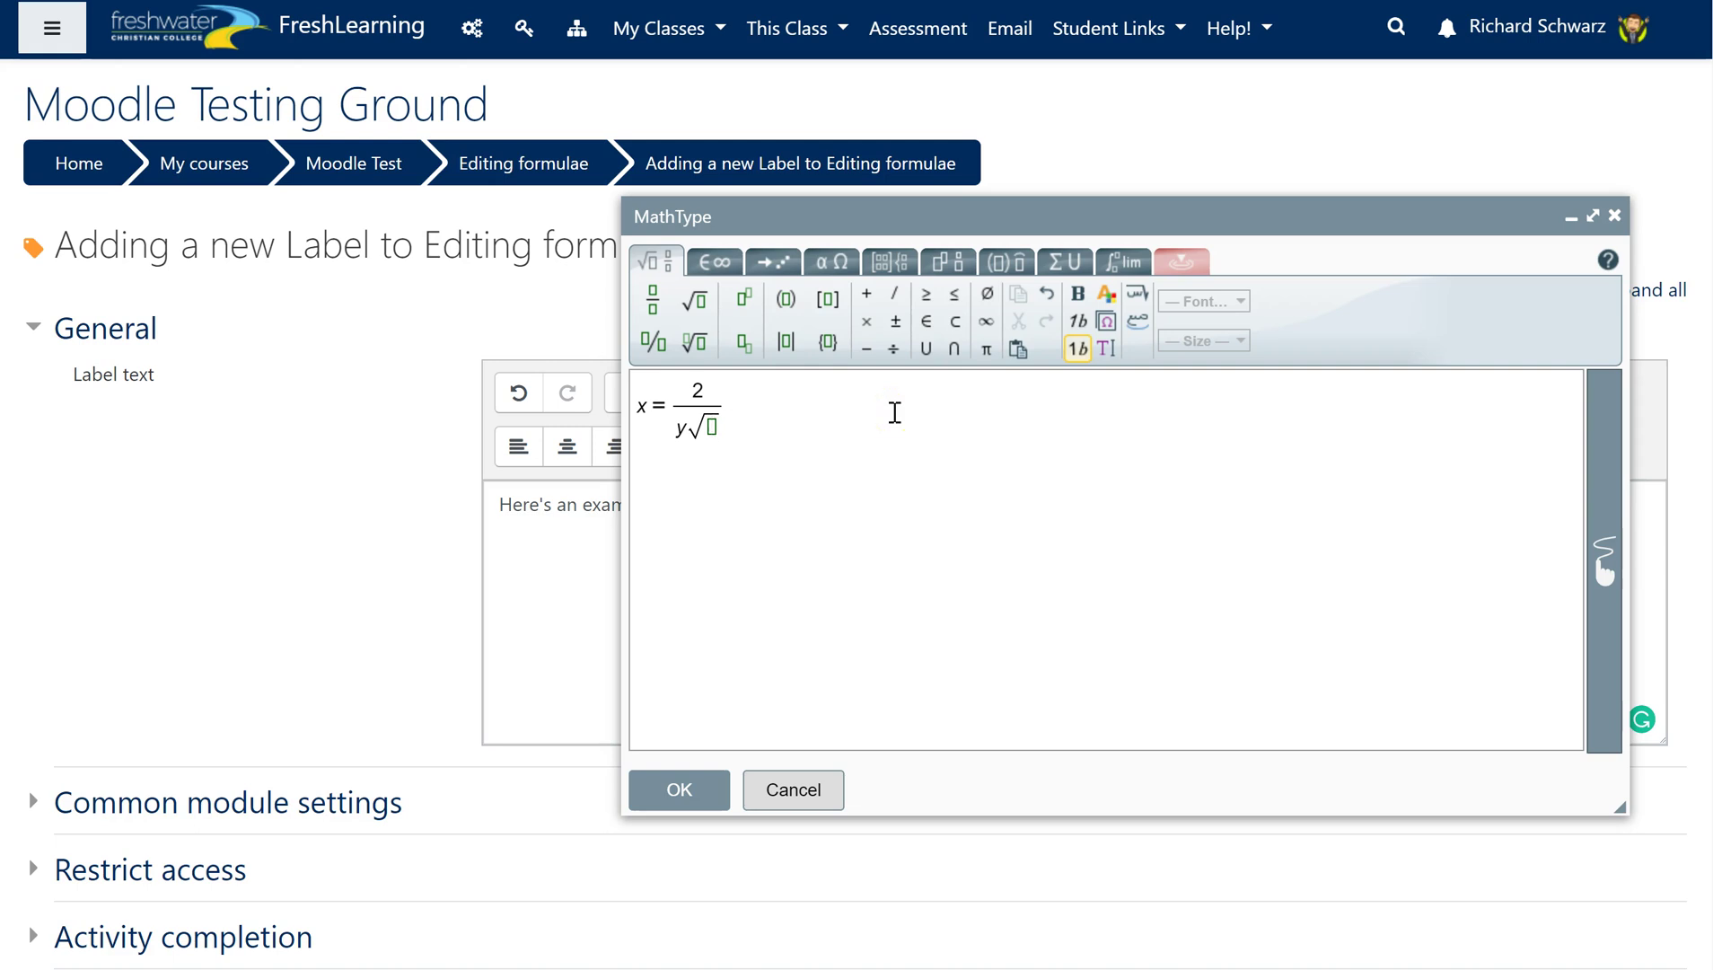
type("24")
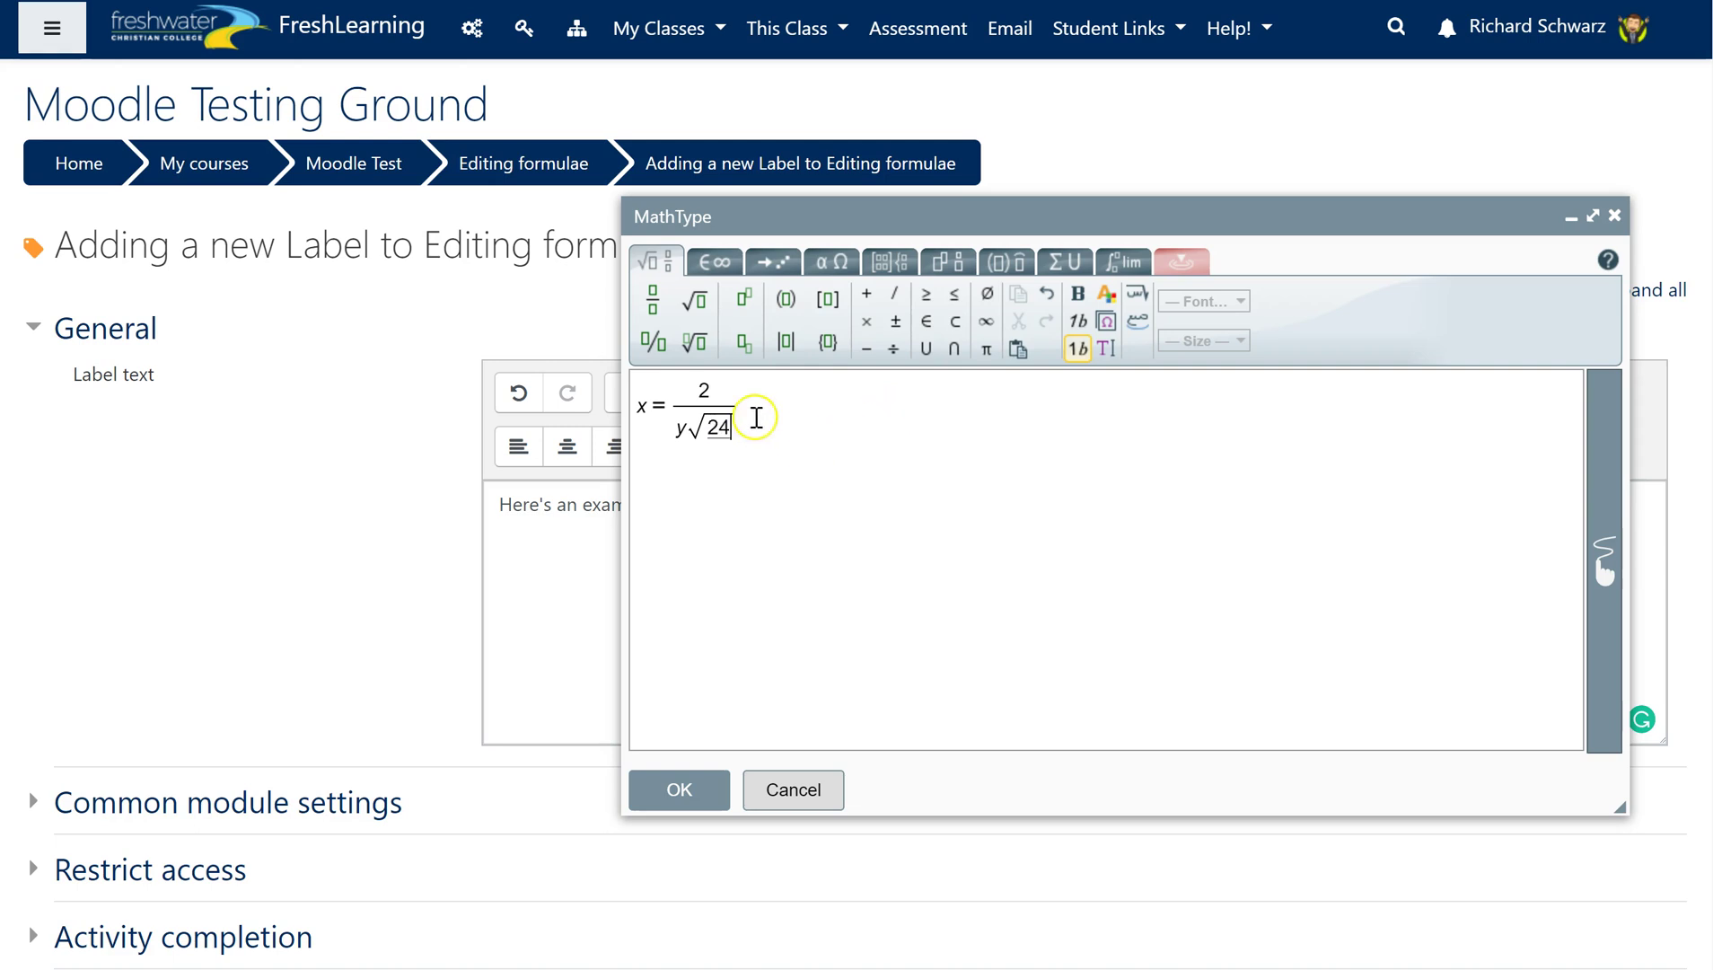
left_click(678, 788)
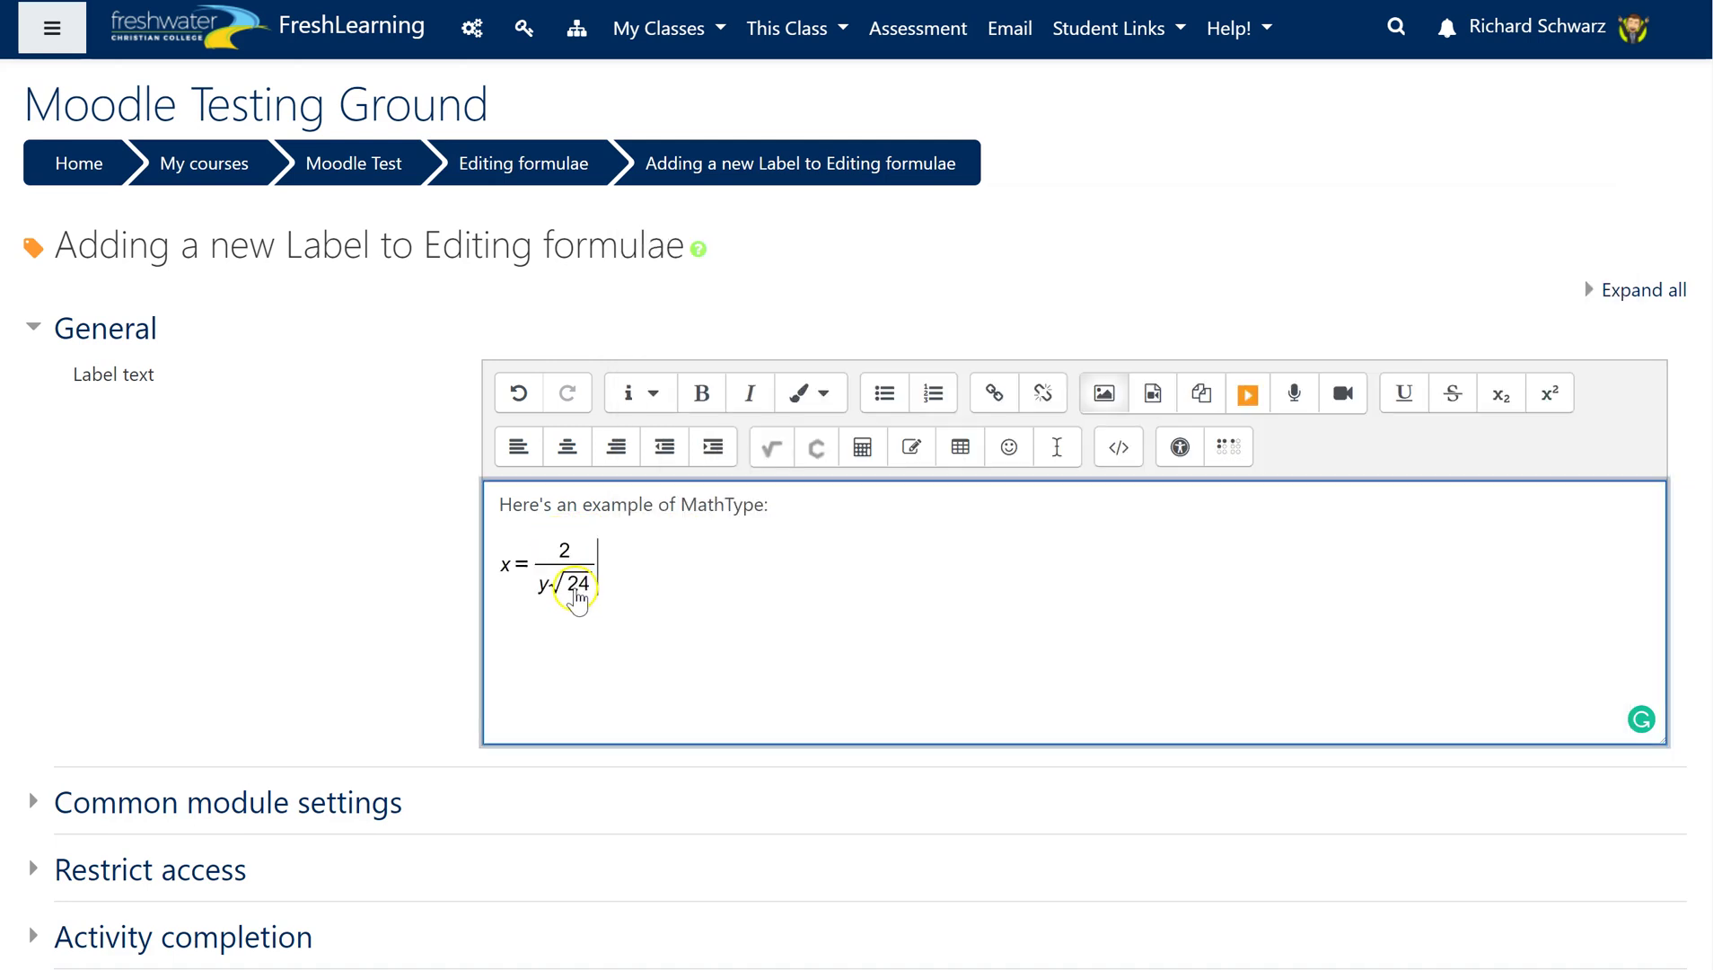
Step: Start a second MathType formula after the first one, in handwriting mode
left_click(656, 577)
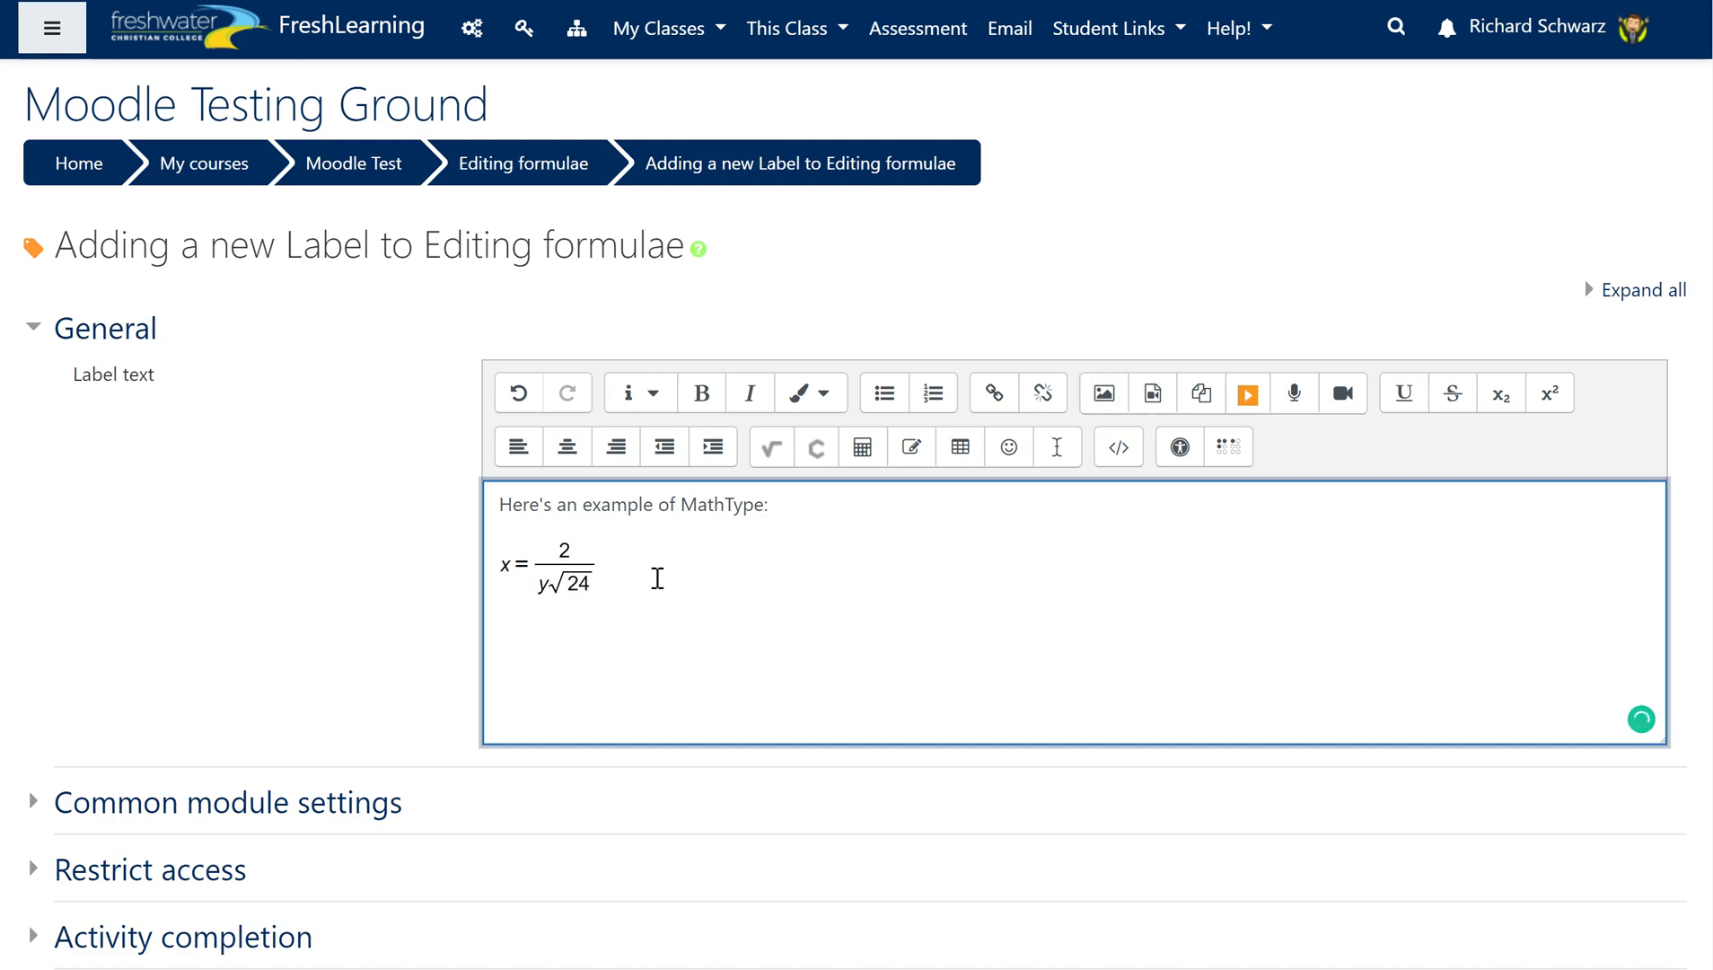
left_click(771, 449)
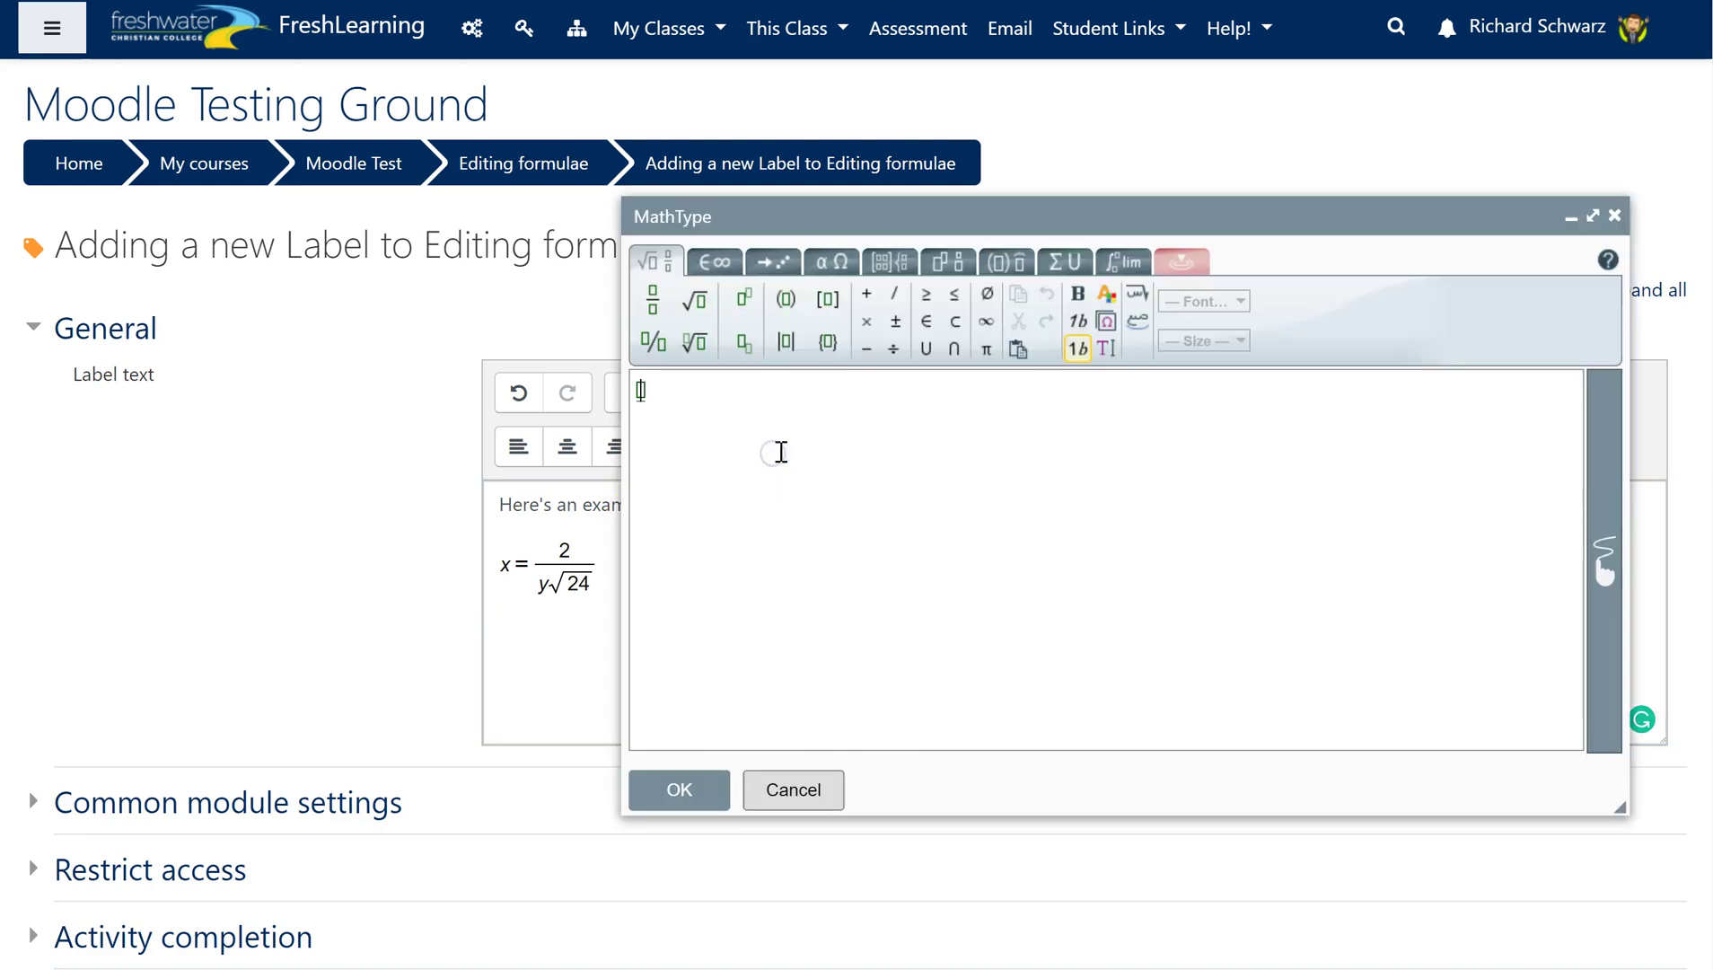
left_click(1604, 603)
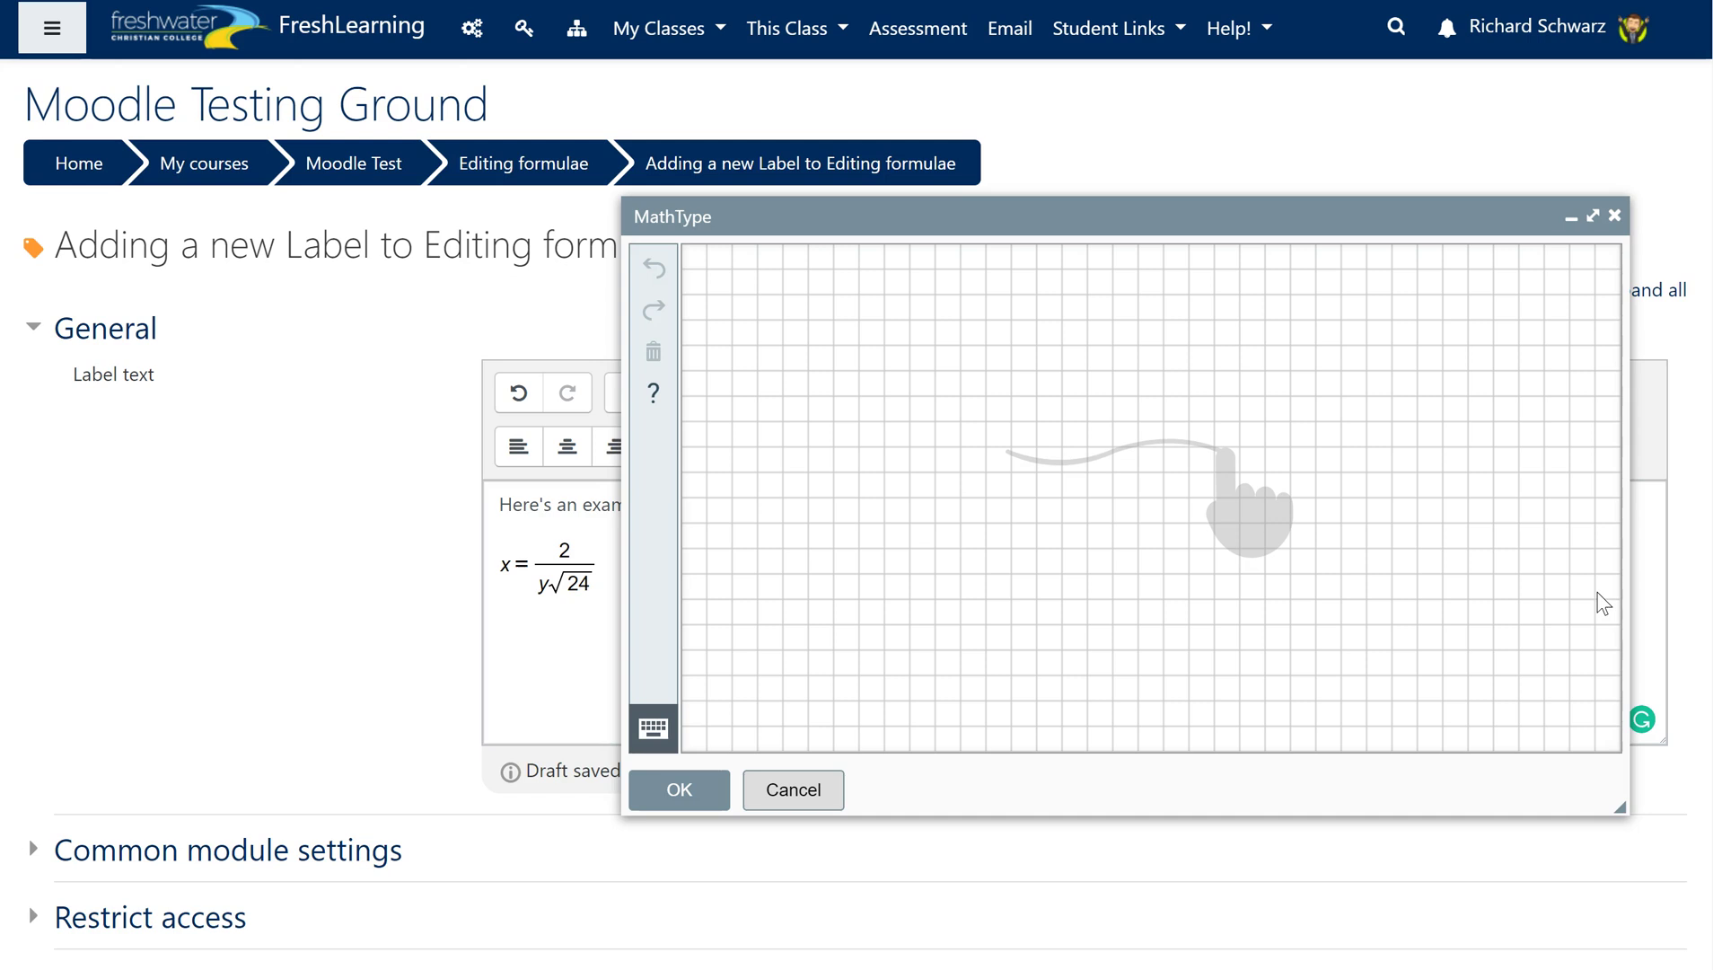
Step: Handwrite x = 2 over a−b, scratching out the misread numerator and −b
mouse_move(716, 310)
left_mouse_down()
mouse_move(761, 313)
mouse_move(709, 351)
left_mouse_up()
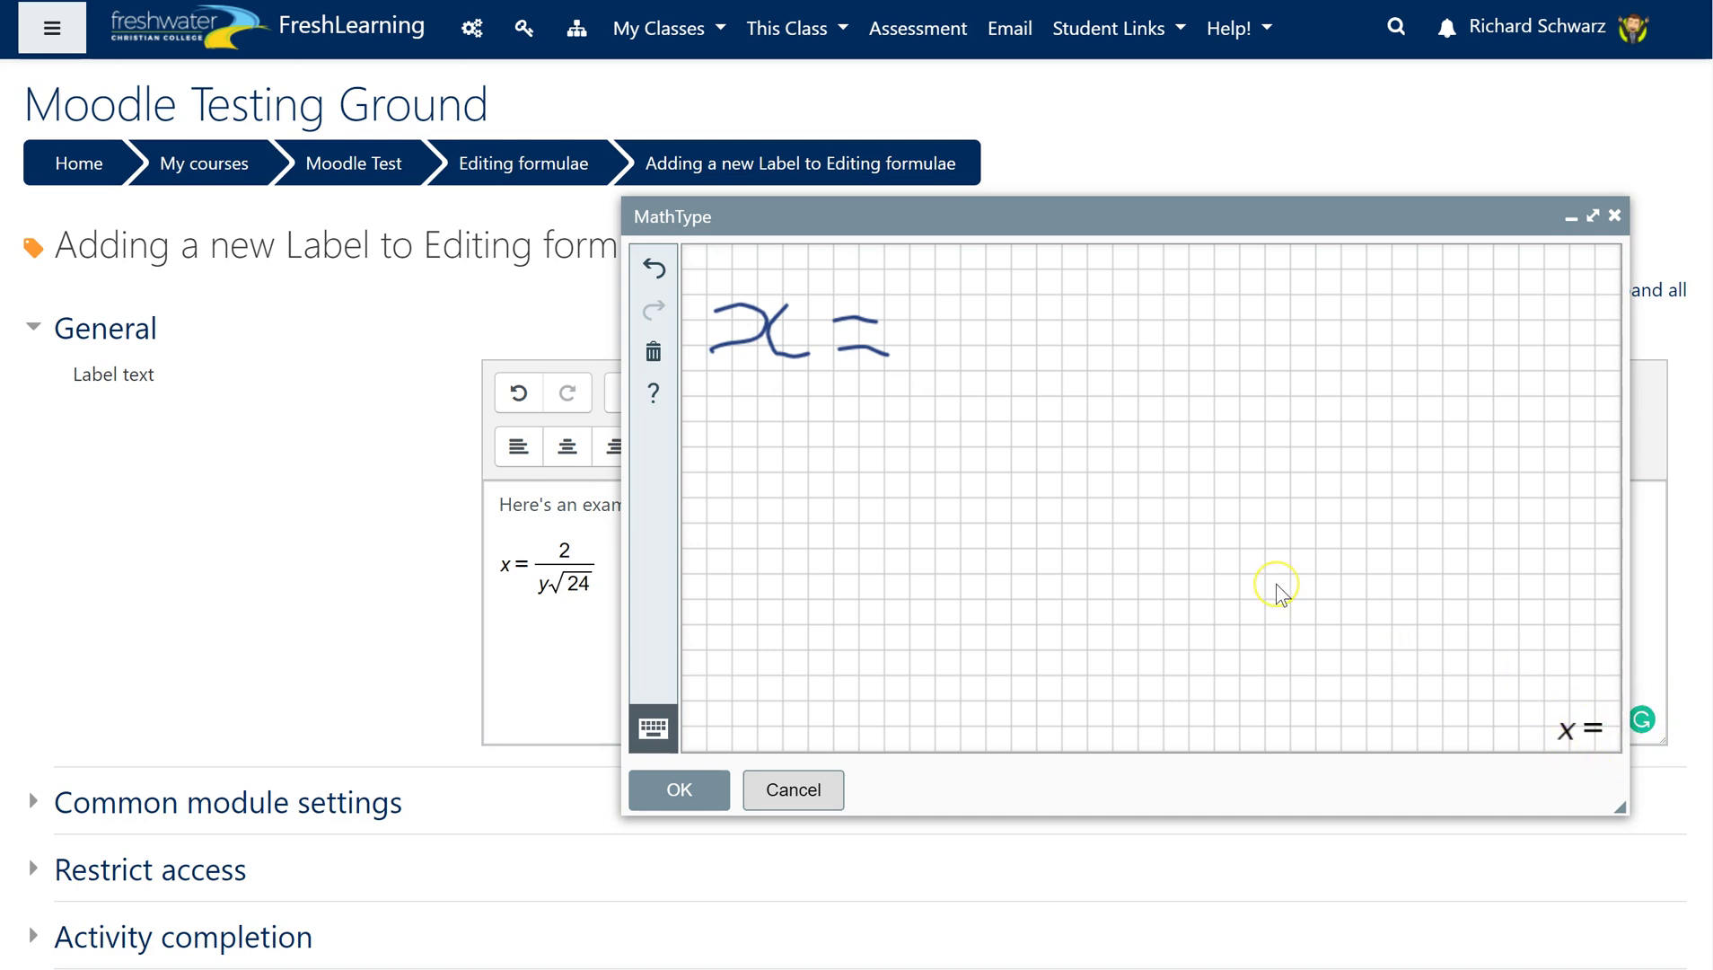
mouse_move(934, 256)
left_mouse_down()
mouse_move(918, 292)
mouse_move(1025, 317)
left_mouse_up()
left_click_drag(907, 364, 1038, 359)
left_click_drag(961, 397, 957, 399)
left_click_drag(1078, 352, 1085, 441)
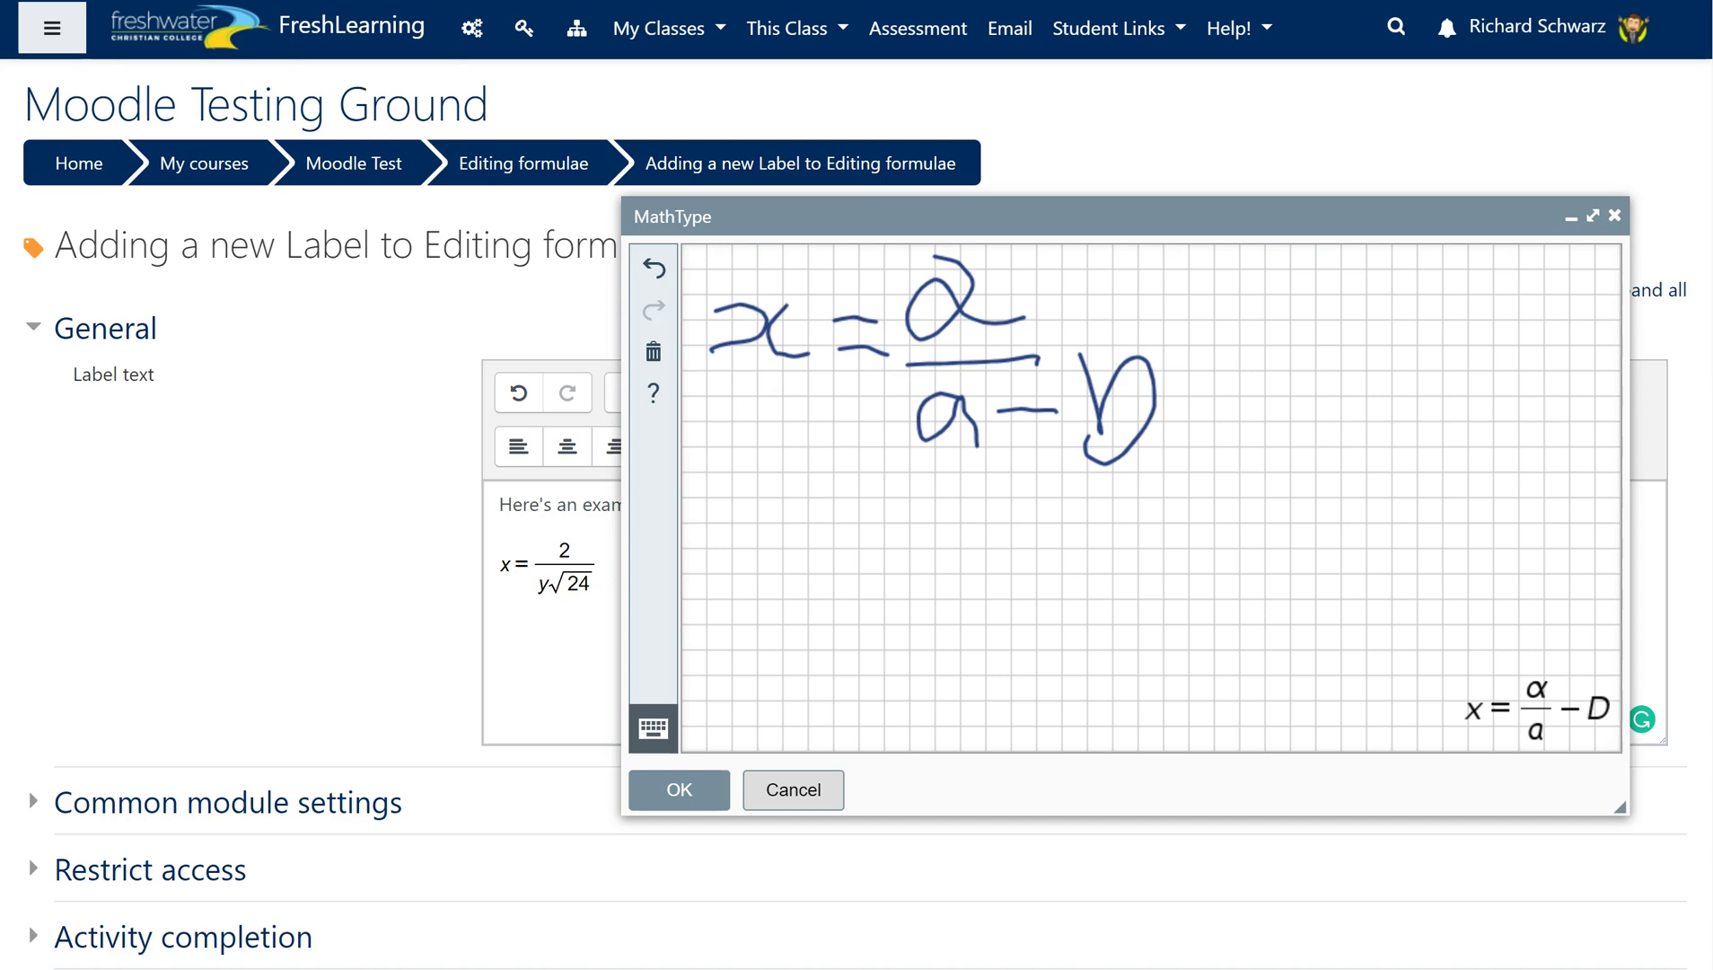
mouse_move(1167, 341)
left_mouse_down()
mouse_move(1082, 449)
mouse_move(998, 413)
left_mouse_up()
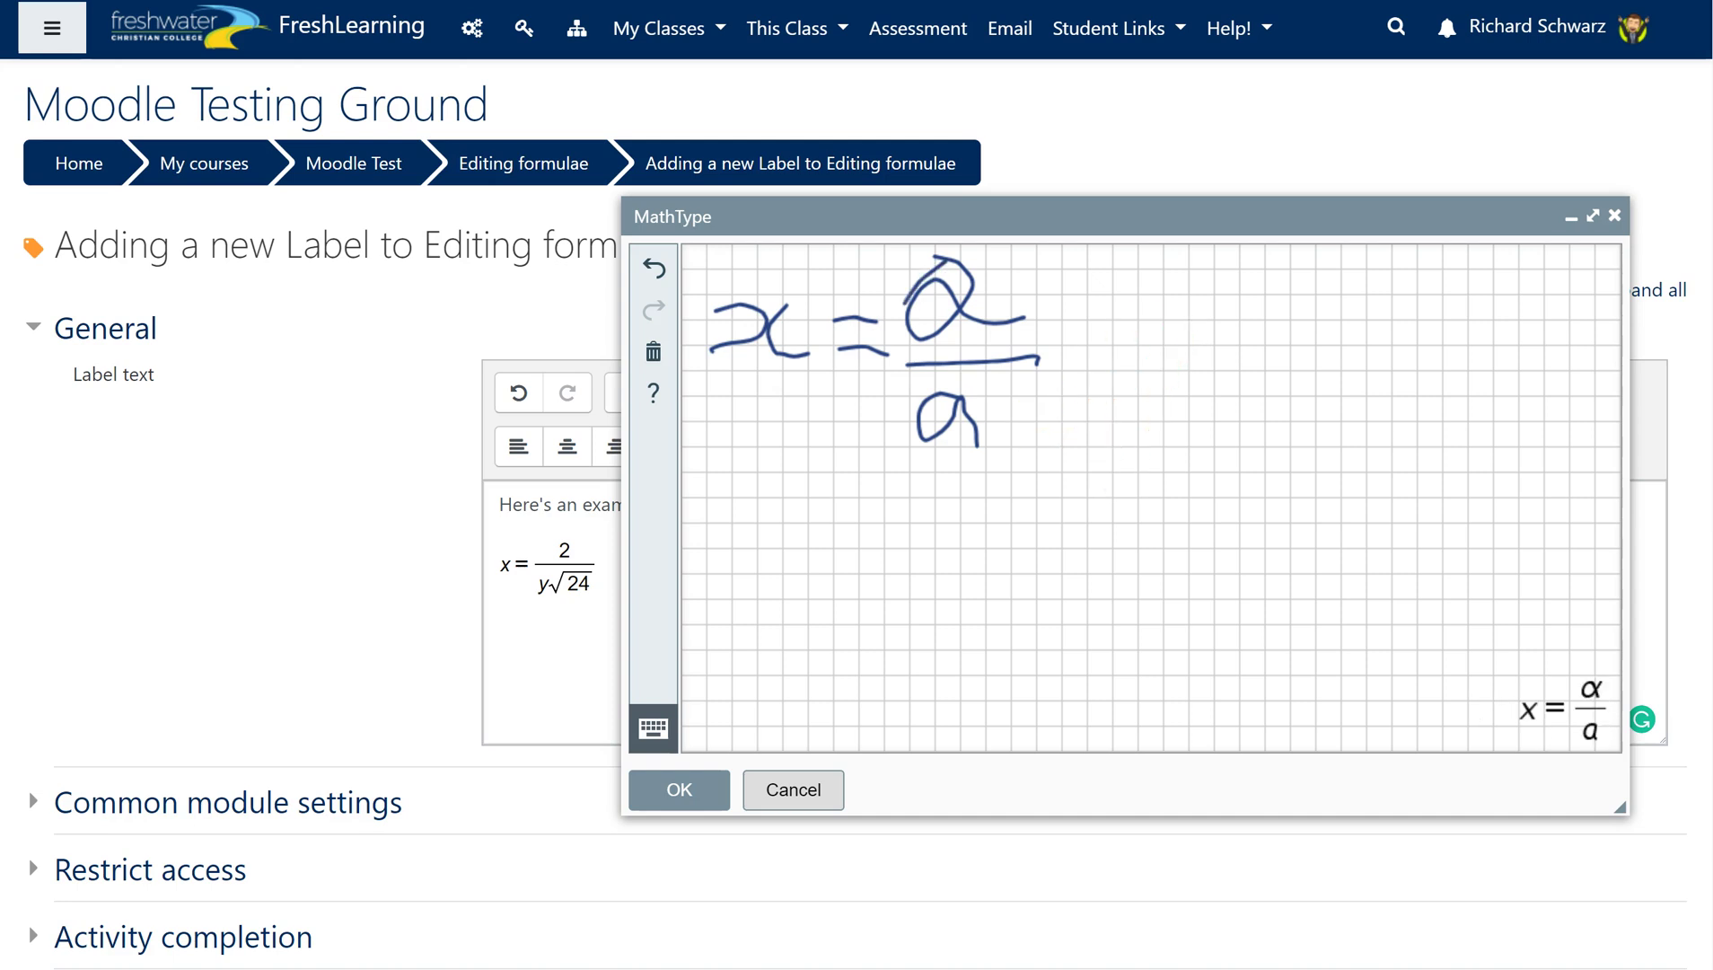
mouse_move(912, 269)
left_mouse_down()
mouse_move(938, 328)
mouse_move(969, 310)
mouse_move(933, 350)
mouse_move(1041, 325)
left_mouse_up()
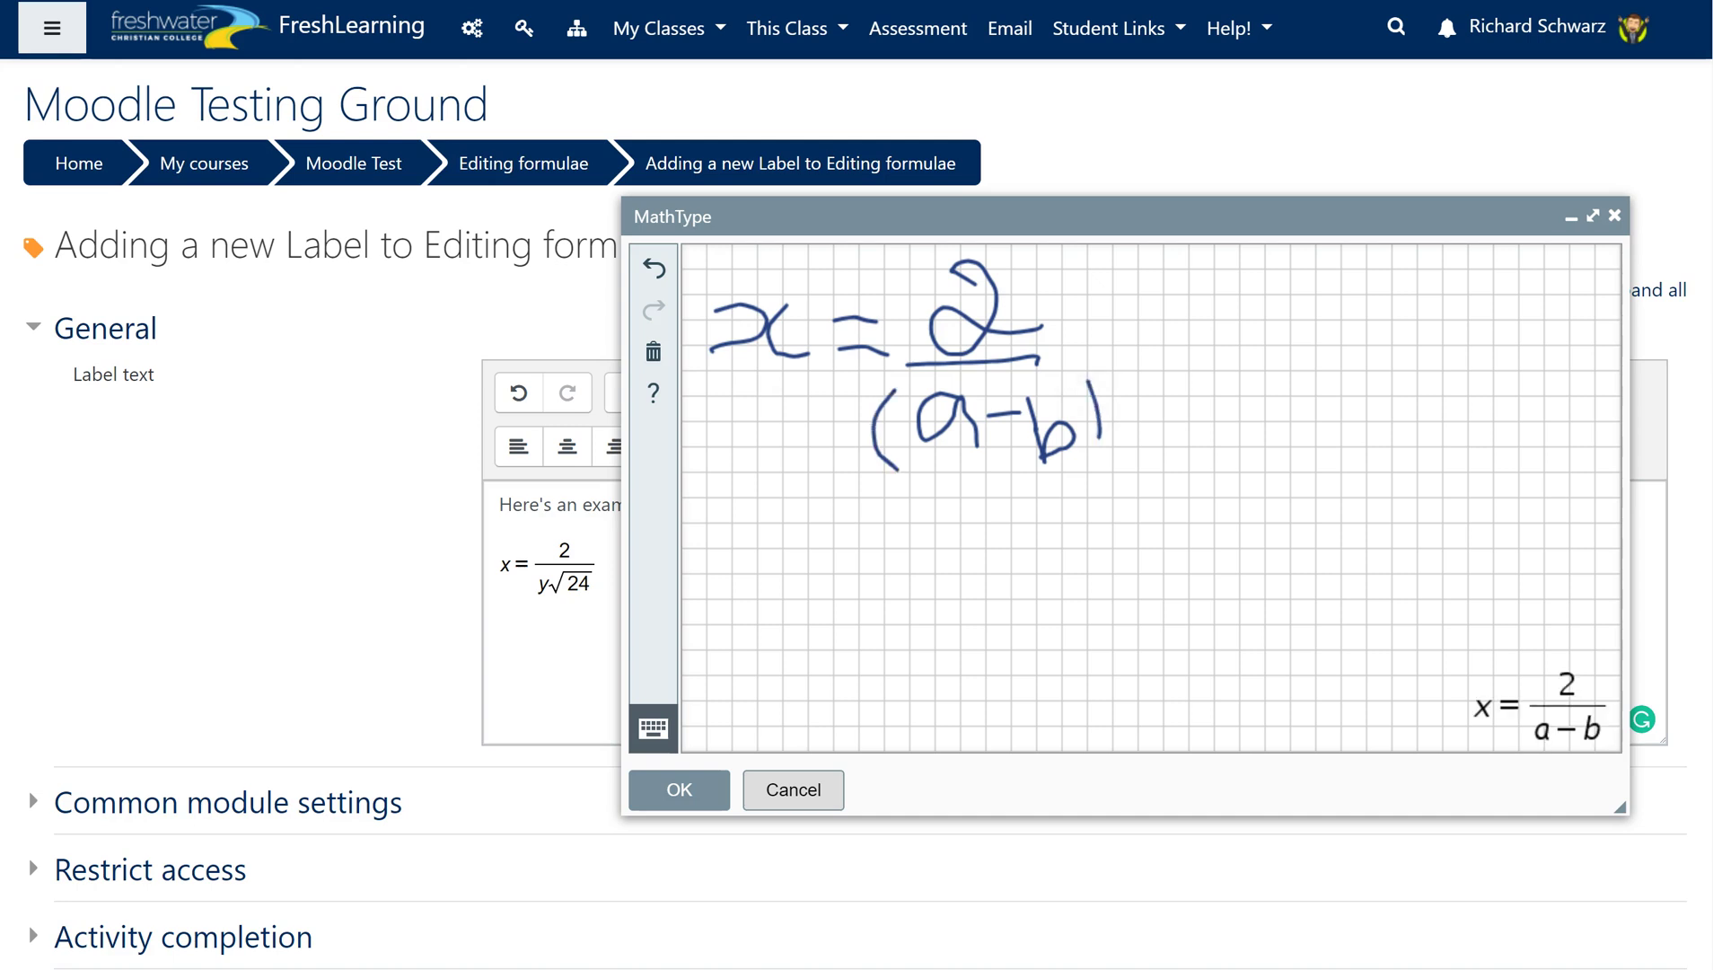
Step: Remove stray −1 strokes, add the closing parenthesis, and insert x = 2/(a−b)
left_click_drag(1167, 388, 1178, 473)
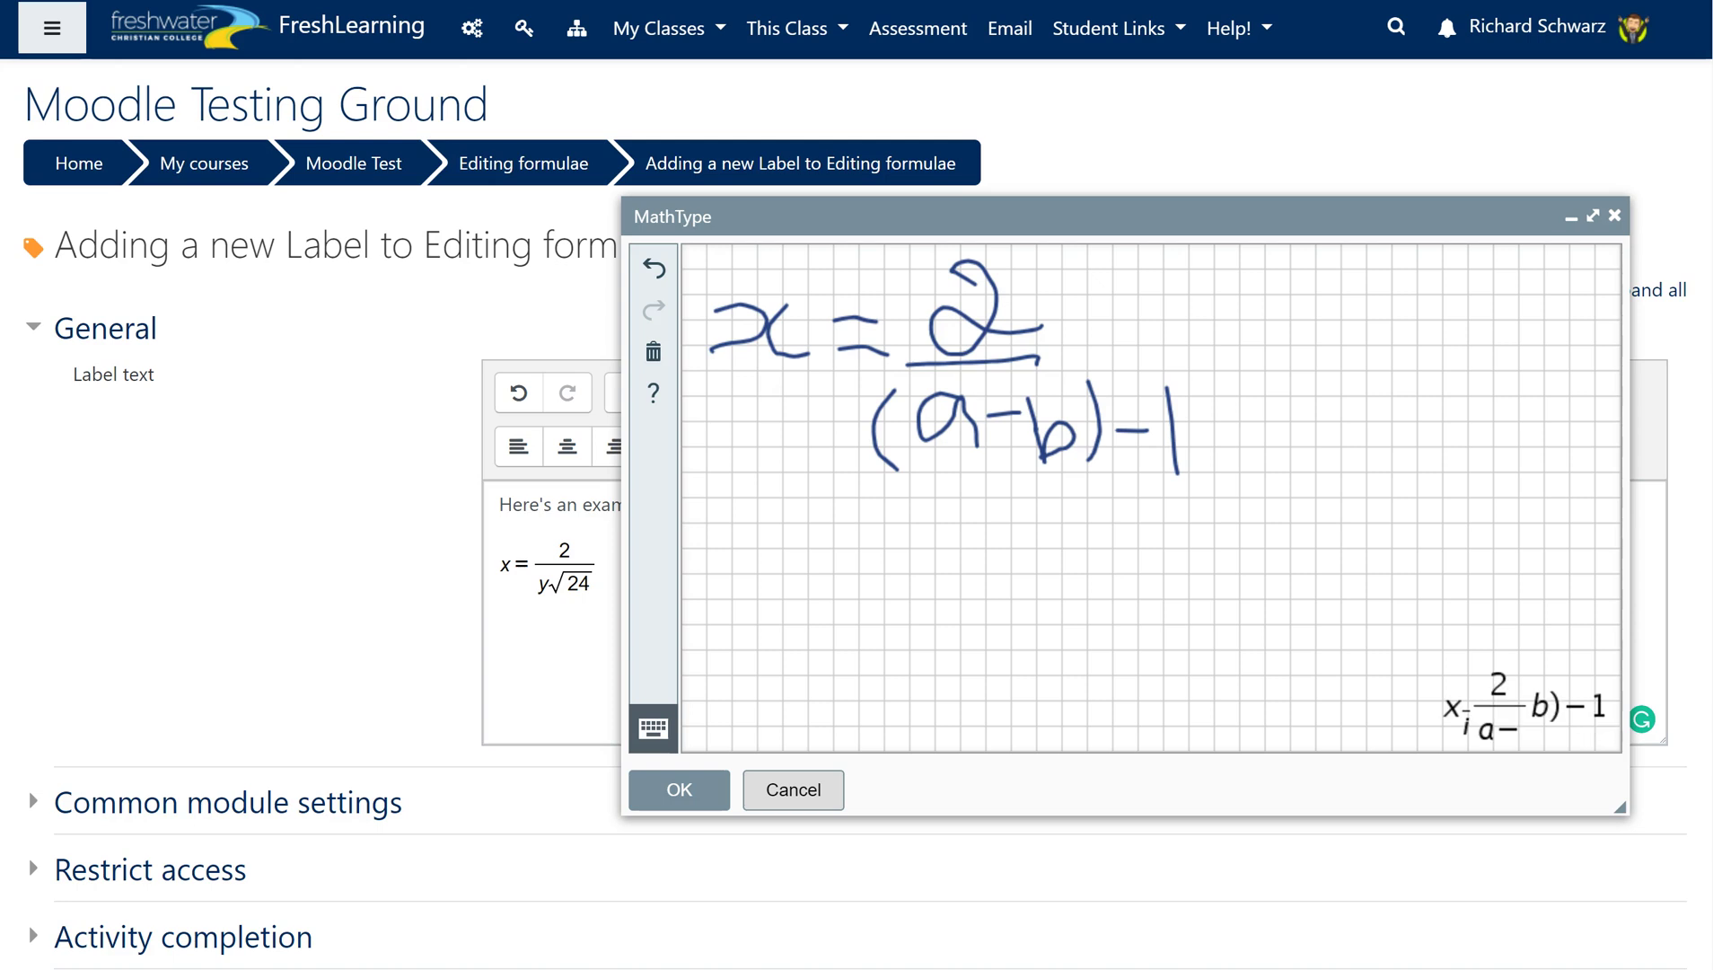
left_click_drag(1122, 395, 1194, 512)
mouse_move(1106, 475)
left_mouse_down()
mouse_move(1201, 393)
mouse_move(1167, 474)
left_mouse_up()
mouse_move(1035, 359)
left_mouse_down()
mouse_move(1167, 364)
mouse_move(1172, 463)
mouse_move(1149, 496)
left_mouse_up()
mouse_move(1125, 429)
left_mouse_down()
mouse_move(1176, 422)
mouse_move(1193, 465)
left_mouse_up()
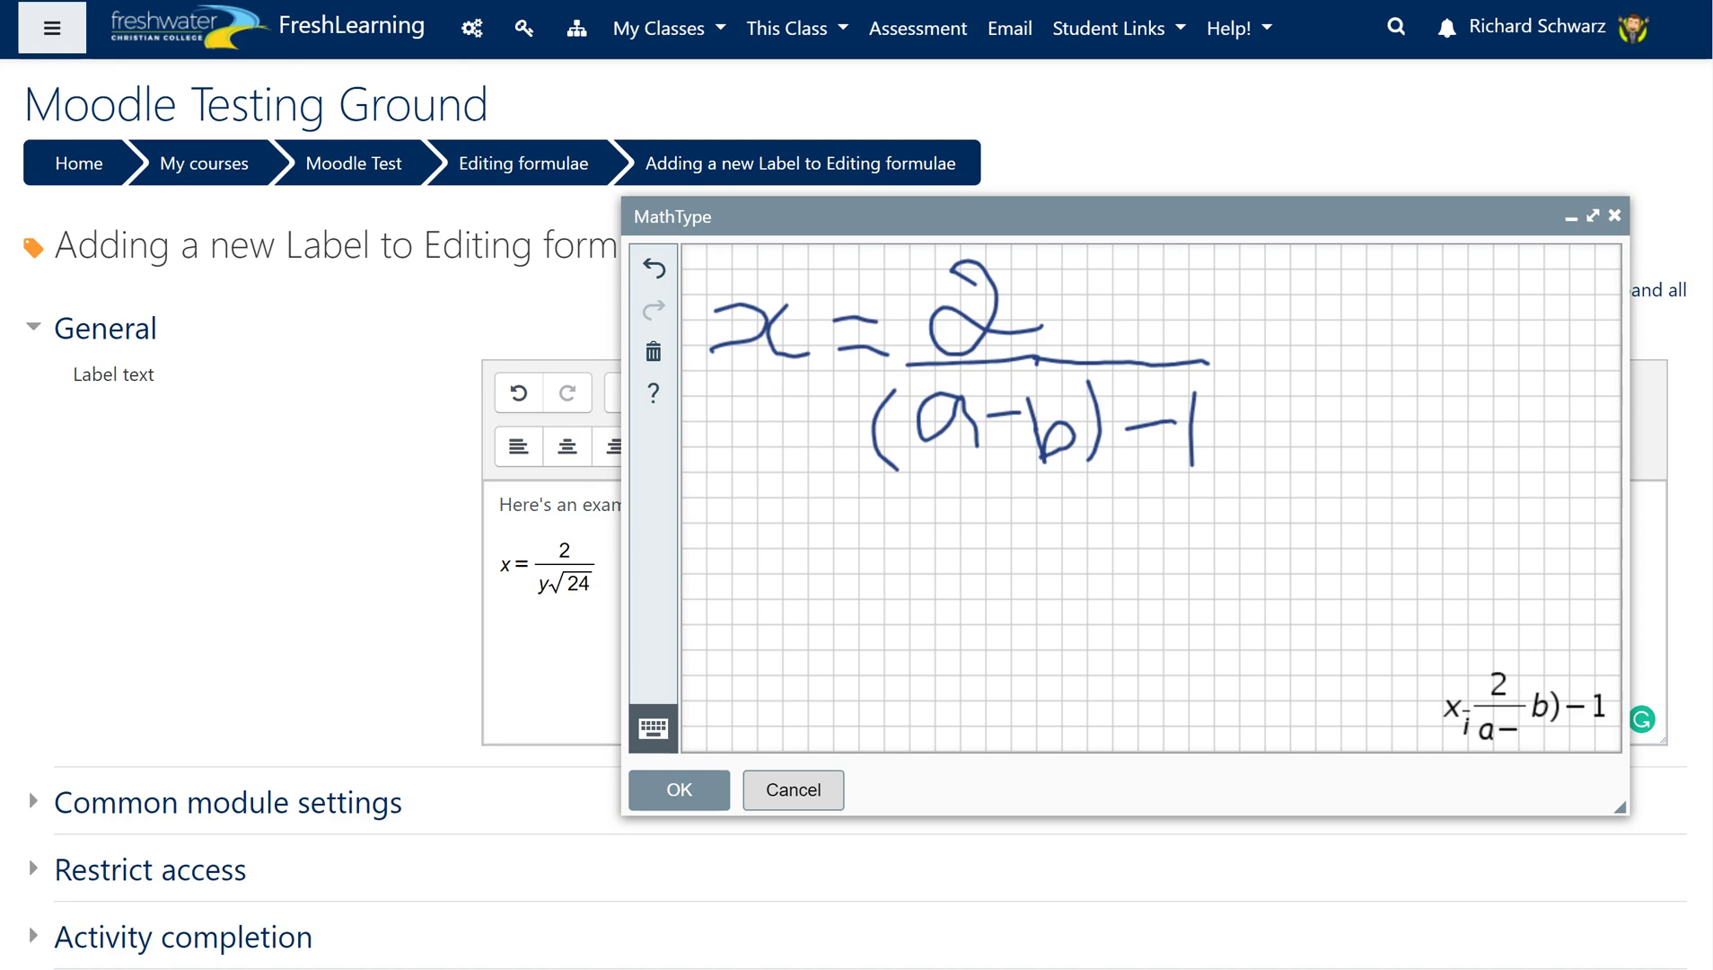
mouse_move(1246, 341)
left_mouse_down()
mouse_move(1154, 469)
mouse_move(1032, 503)
mouse_move(1104, 296)
left_mouse_up()
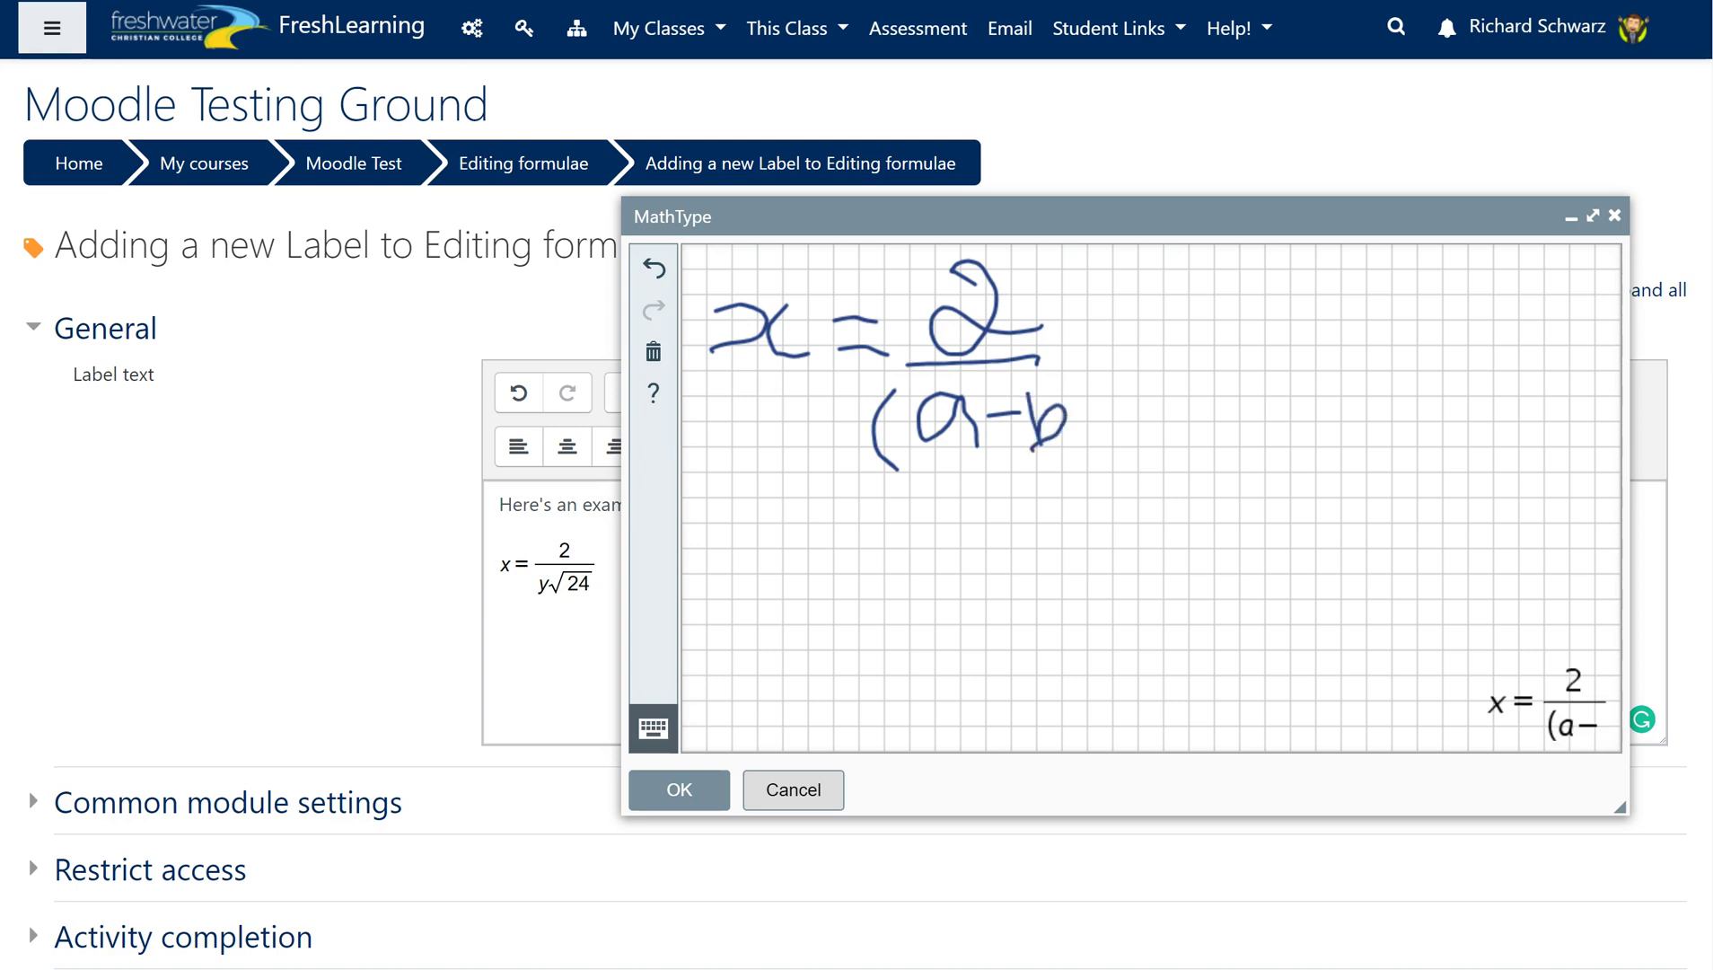
left_click_drag(1064, 382, 1075, 453)
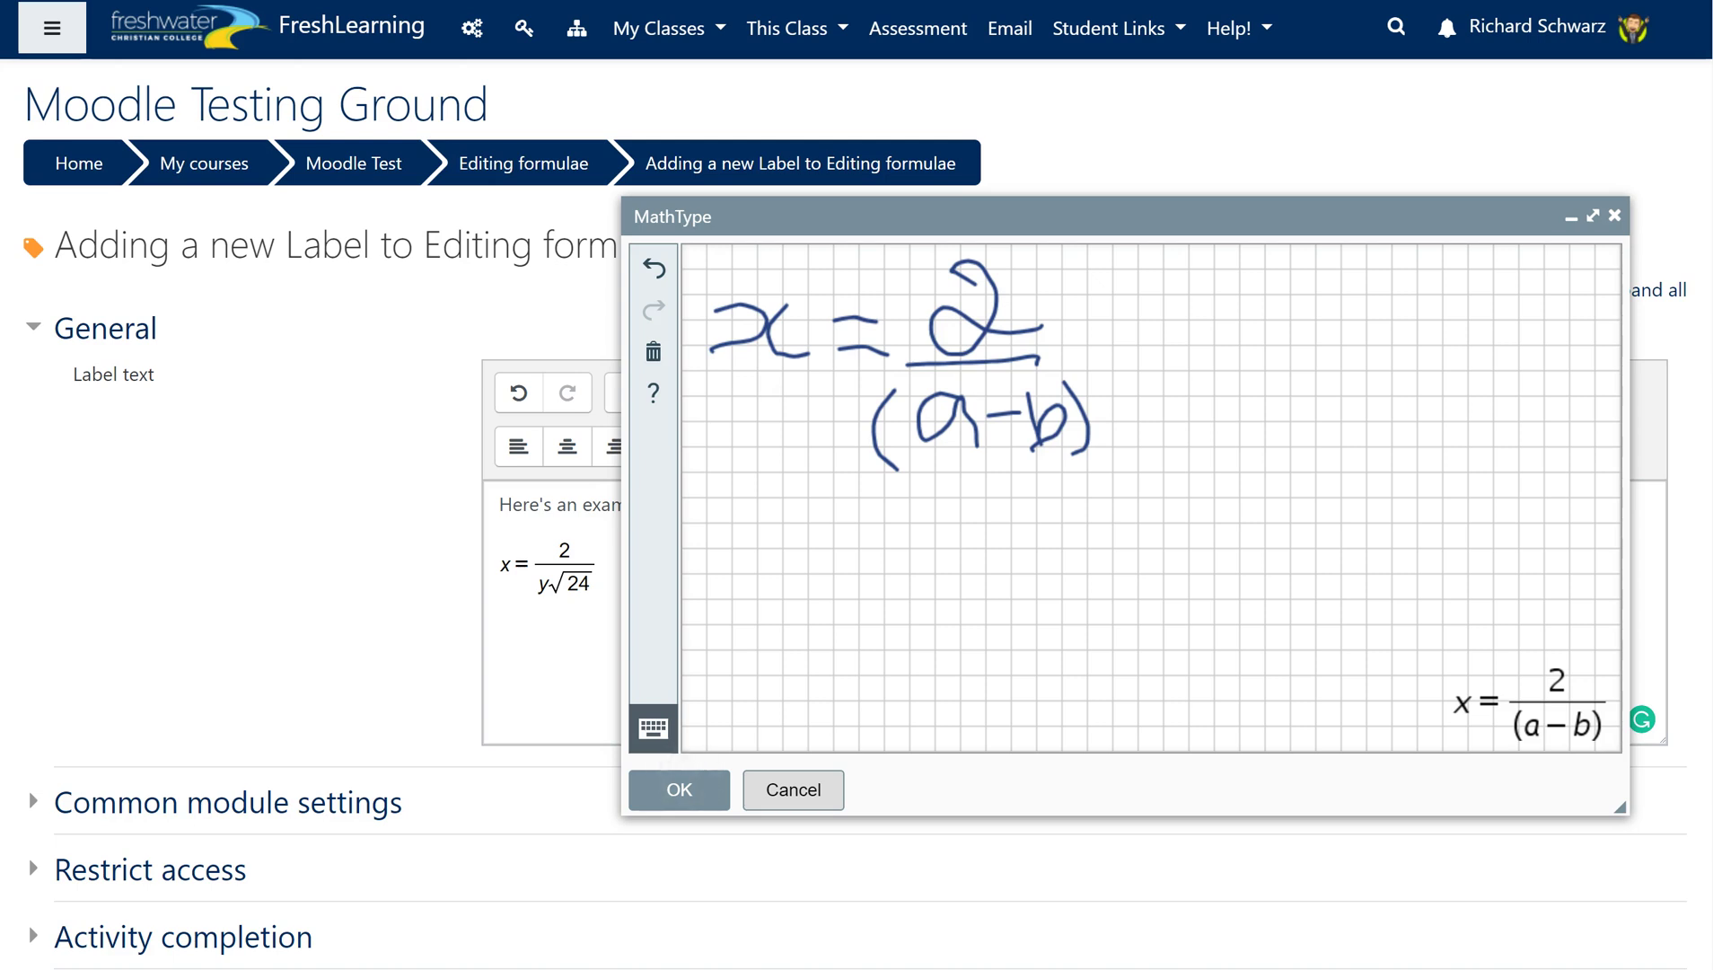
left_click(706, 786)
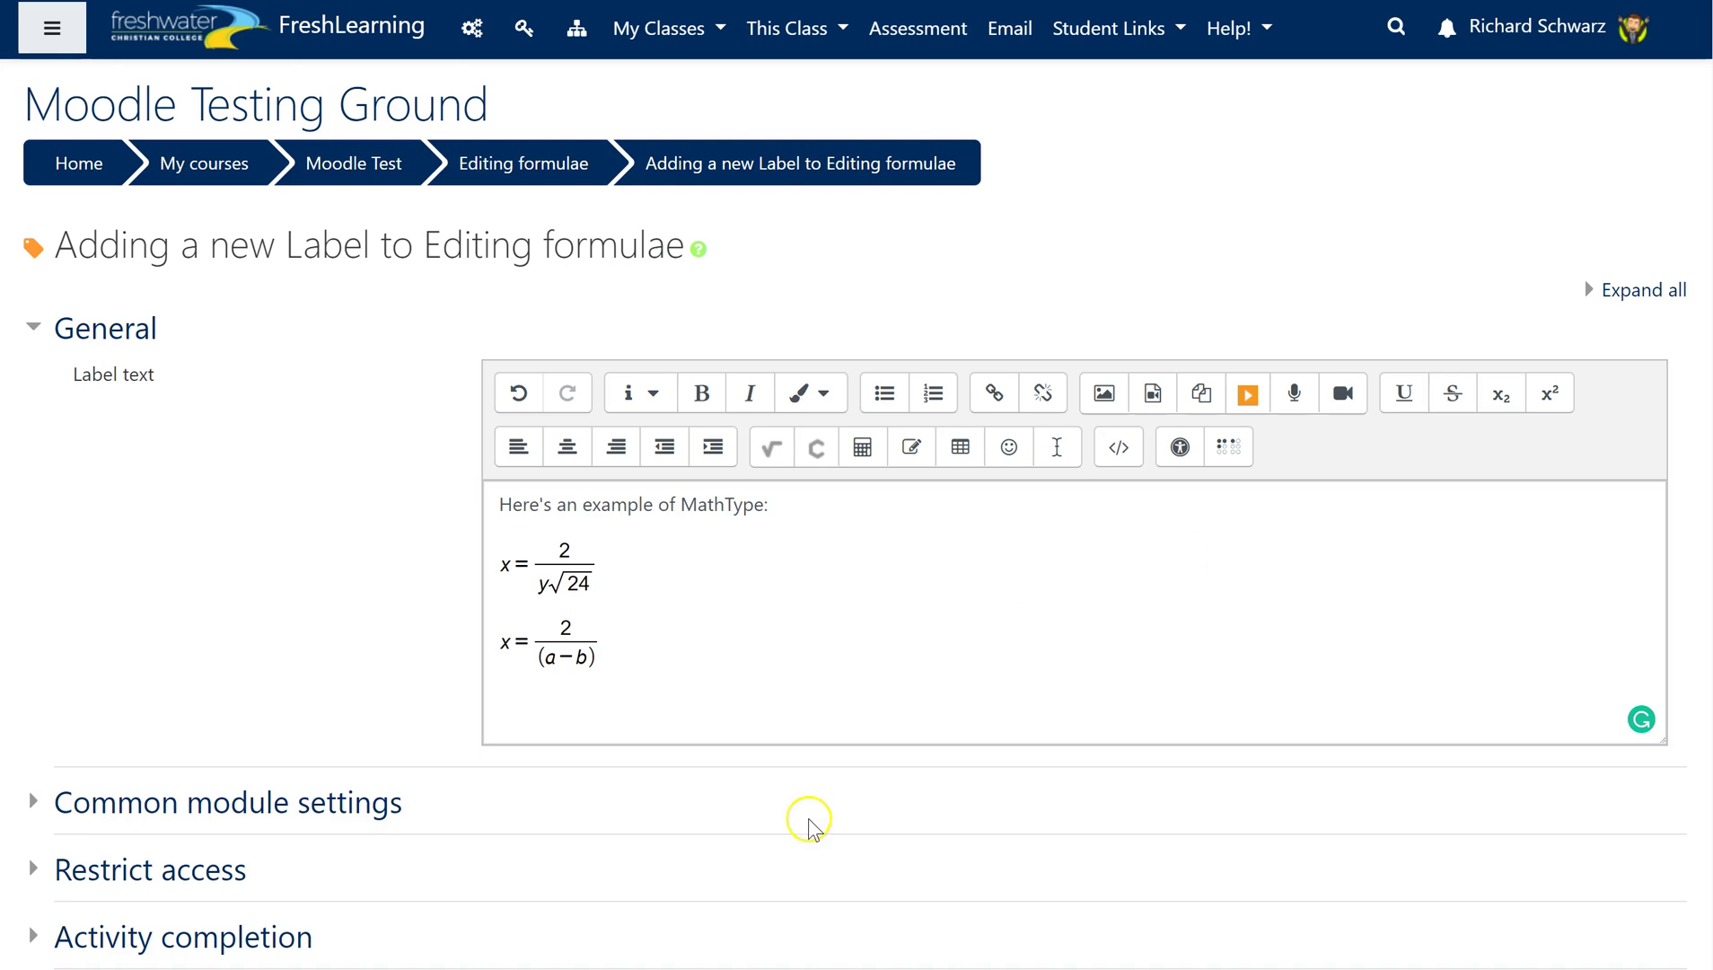
left_click(571, 575)
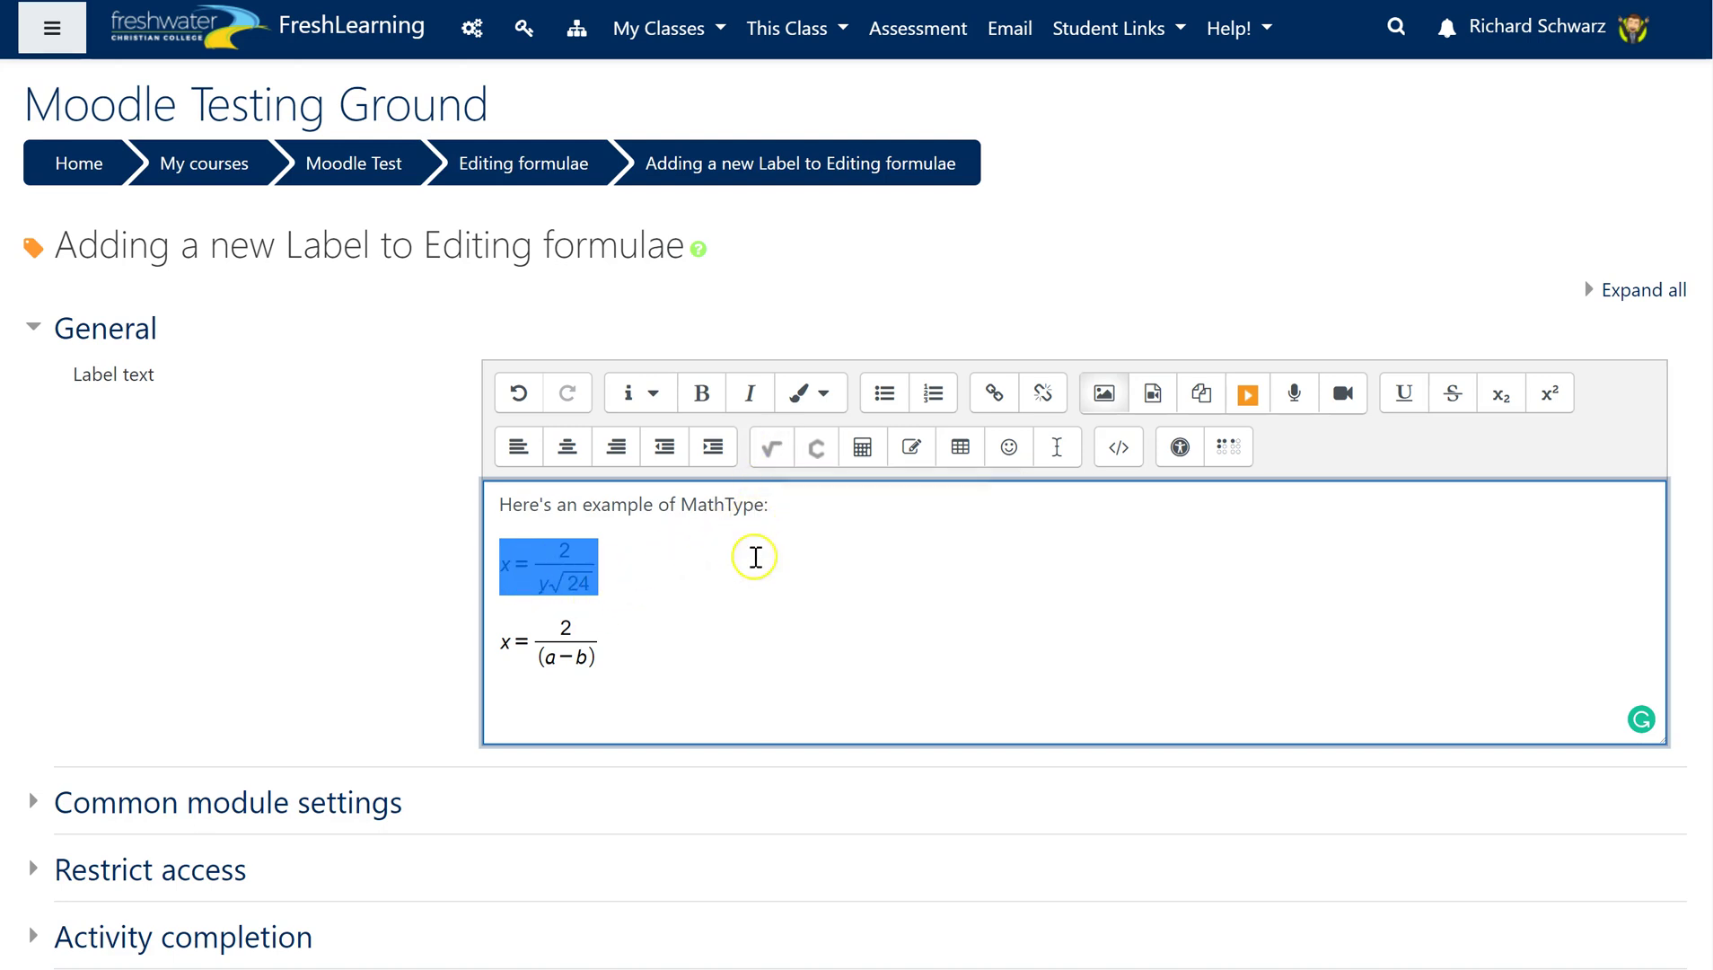
Step: Reopen the first formula and wrap its denominator y√24 in a cube root
double_click(576, 563)
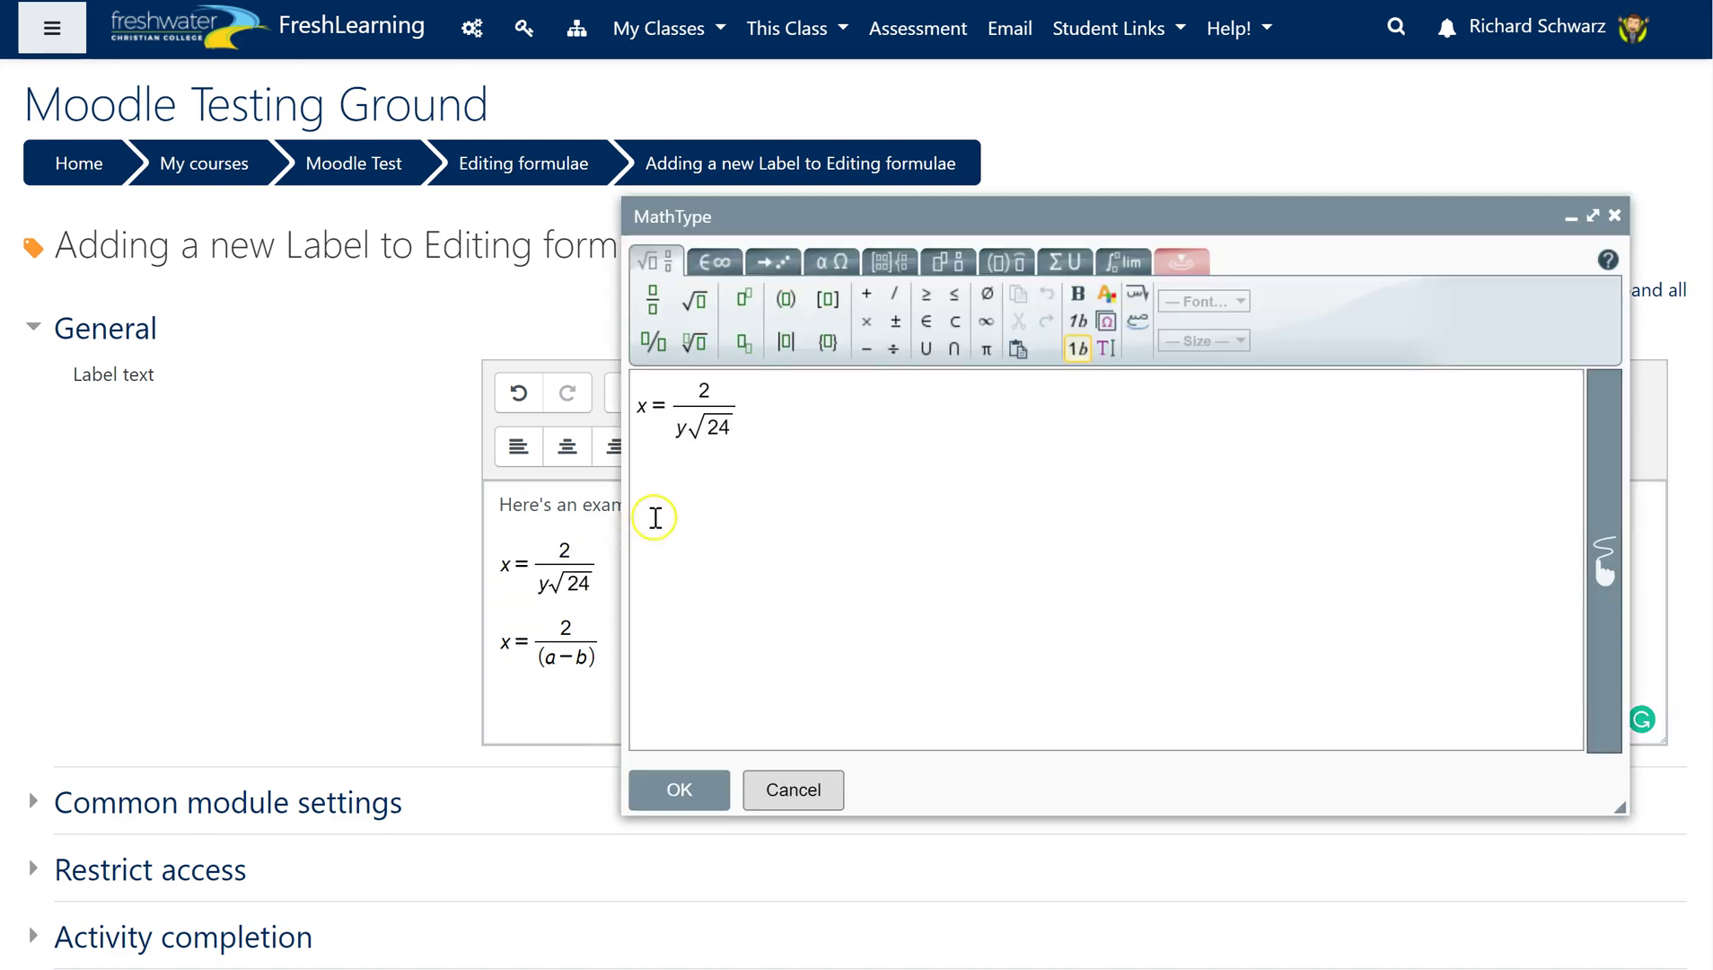
left_click_drag(709, 428, 669, 429)
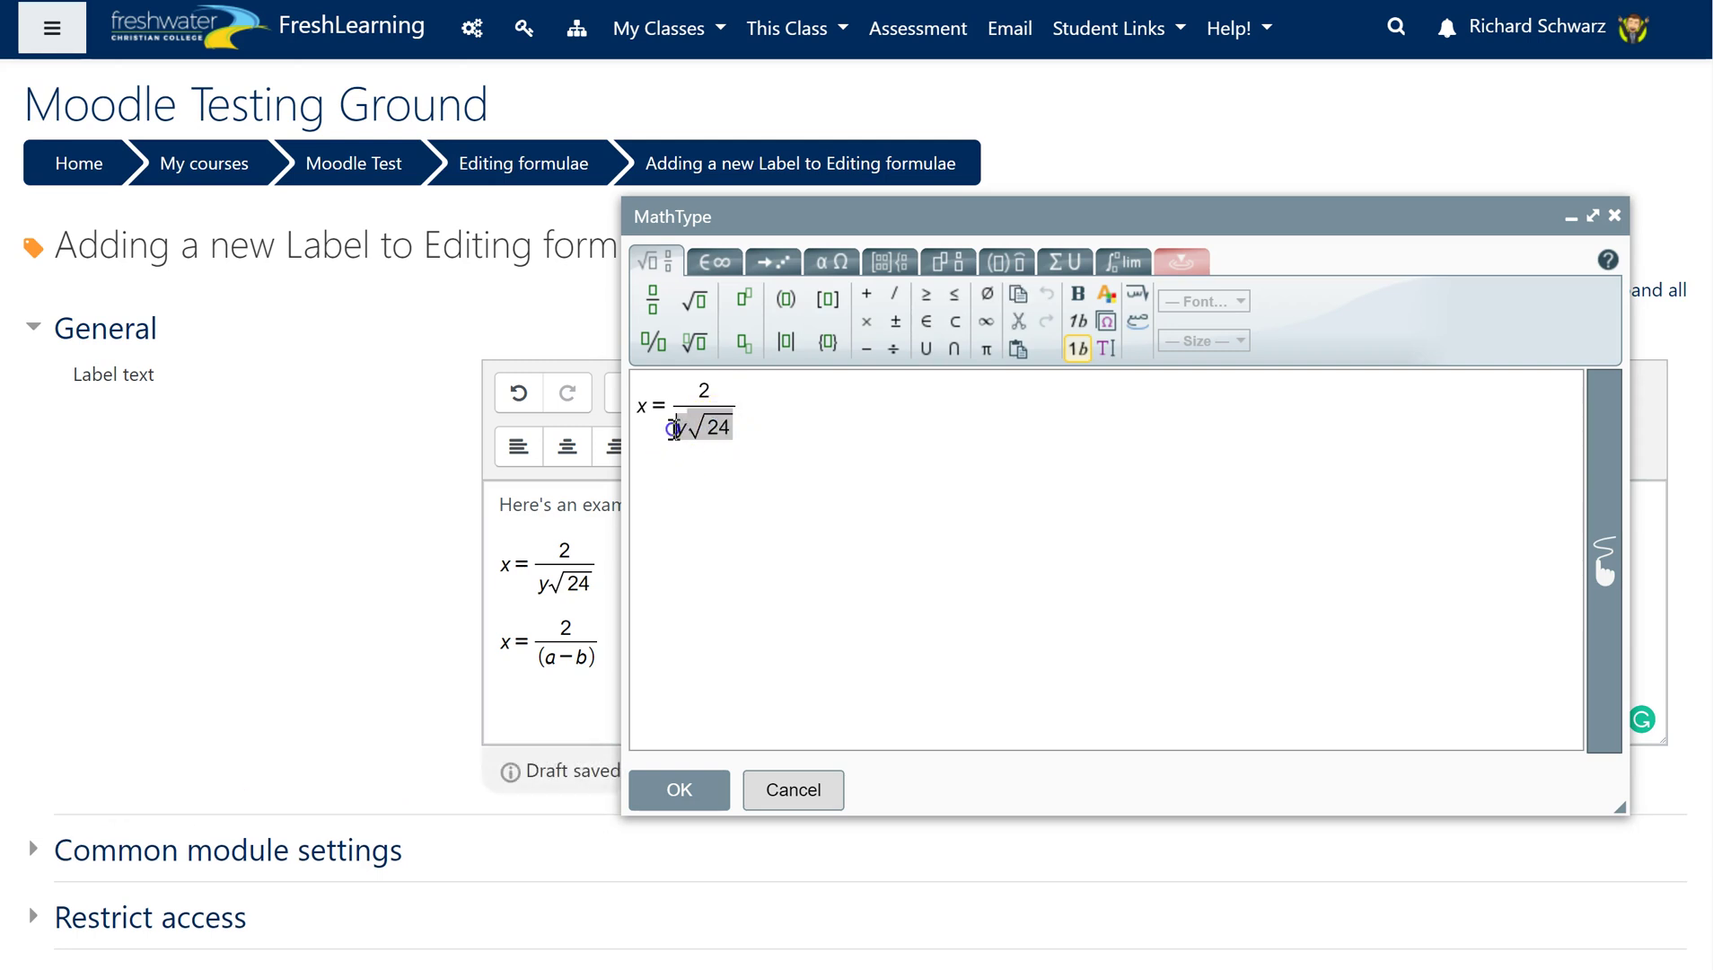
left_click(689, 355)
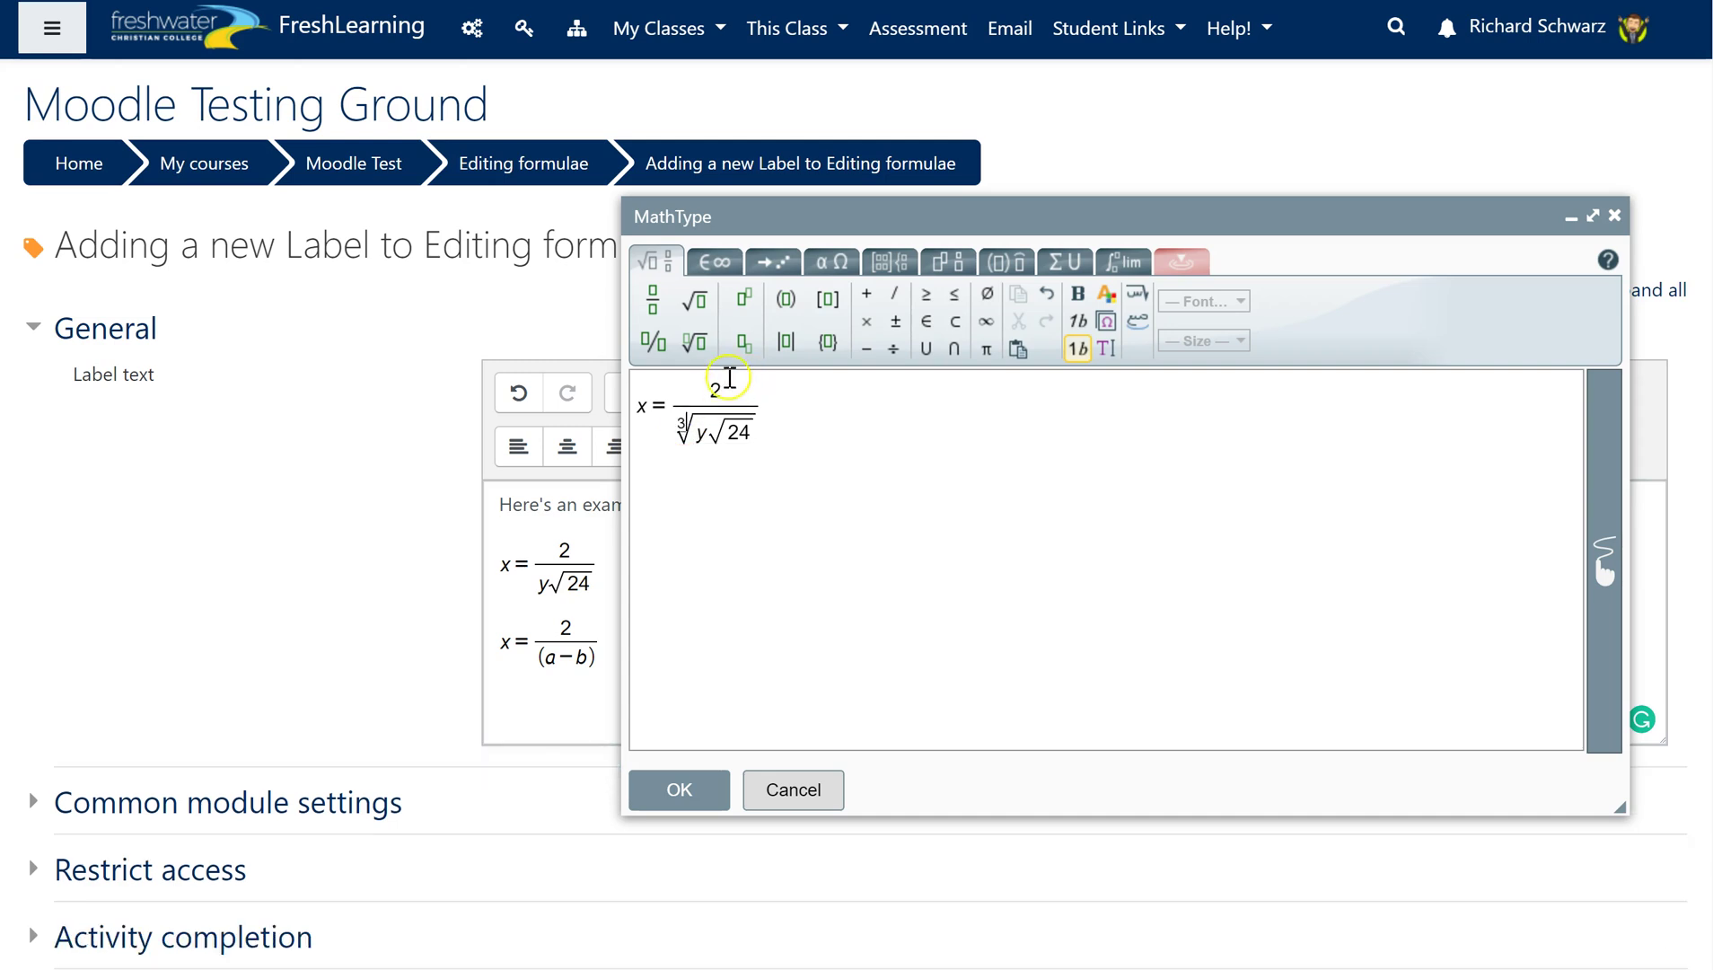
left_click_drag(777, 443, 685, 419)
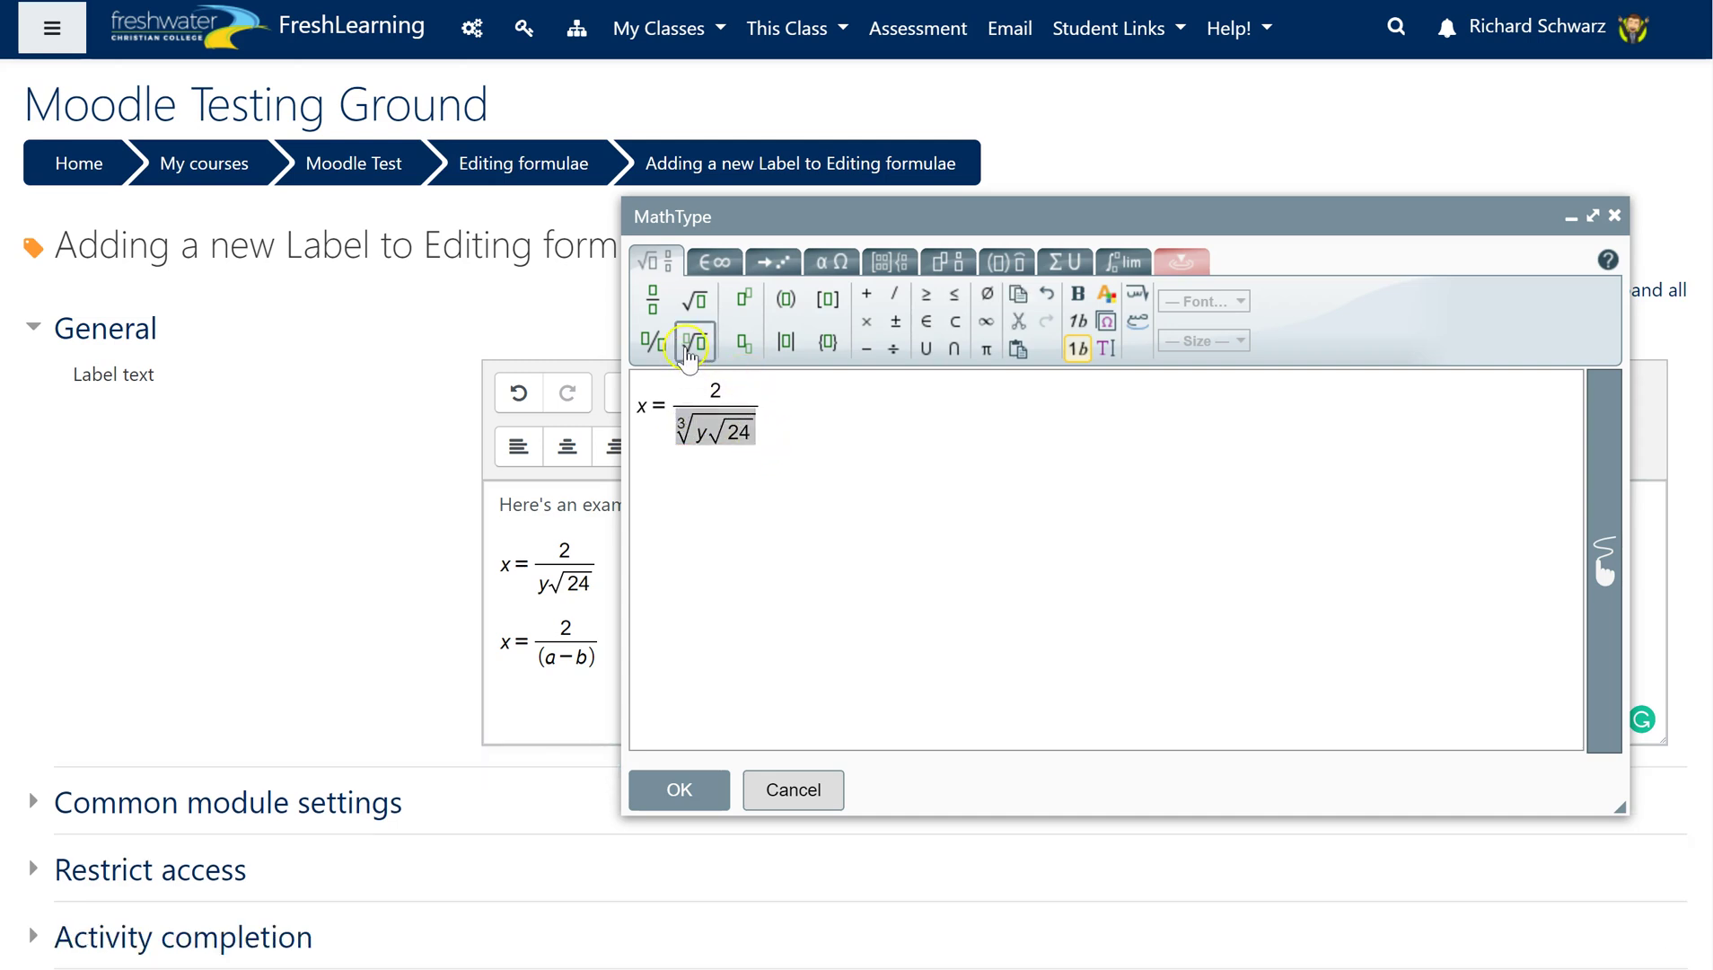
left_click(743, 339)
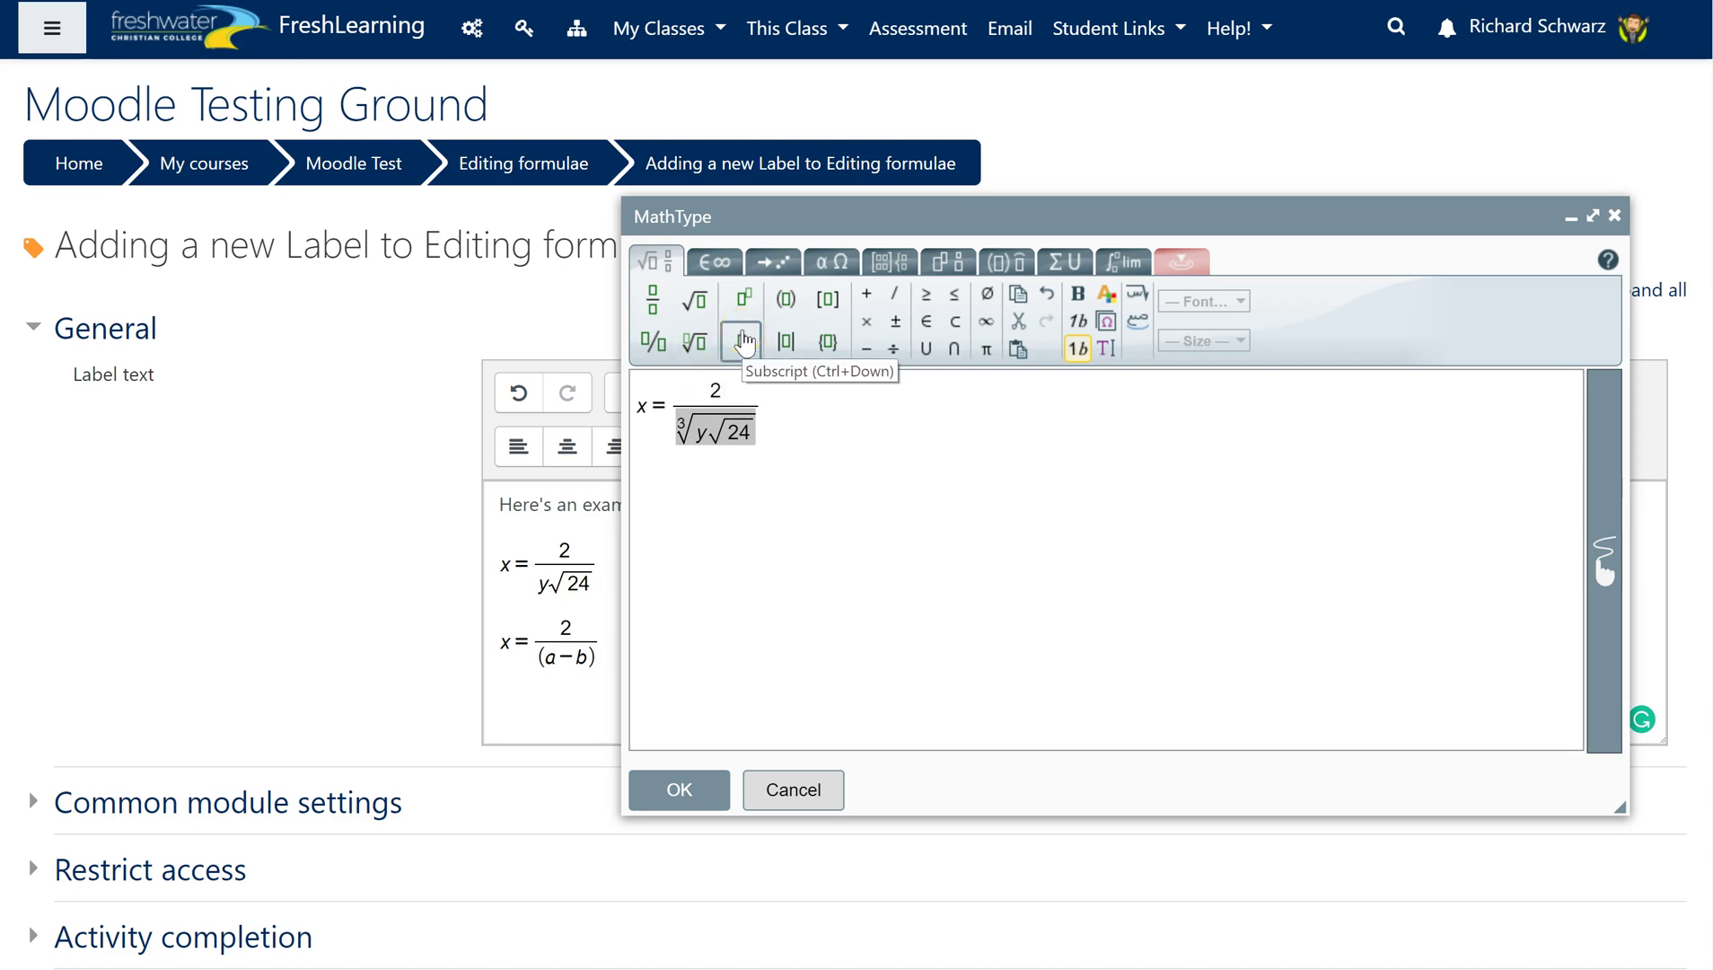
left_click(743, 302)
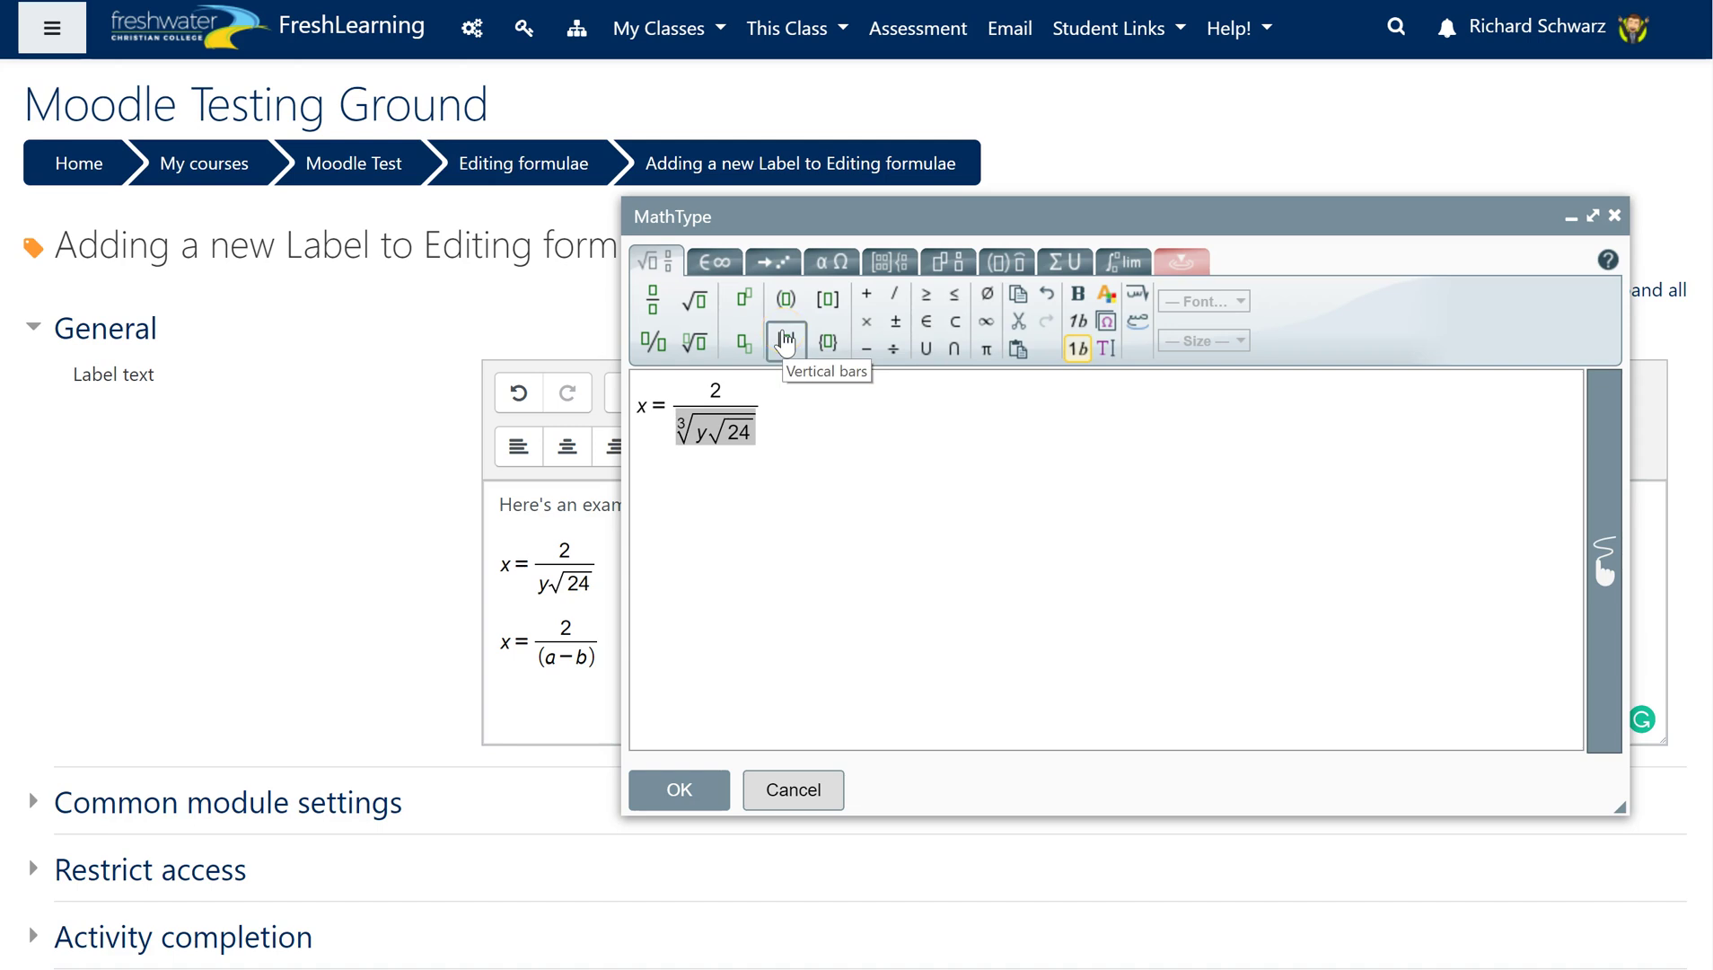
Step: Browse the symbols, arrows, Greek, matrix, scripts, decorations, operators and calculus palettes
left_click(715, 261)
left_click(768, 263)
left_click(831, 262)
left_click(888, 264)
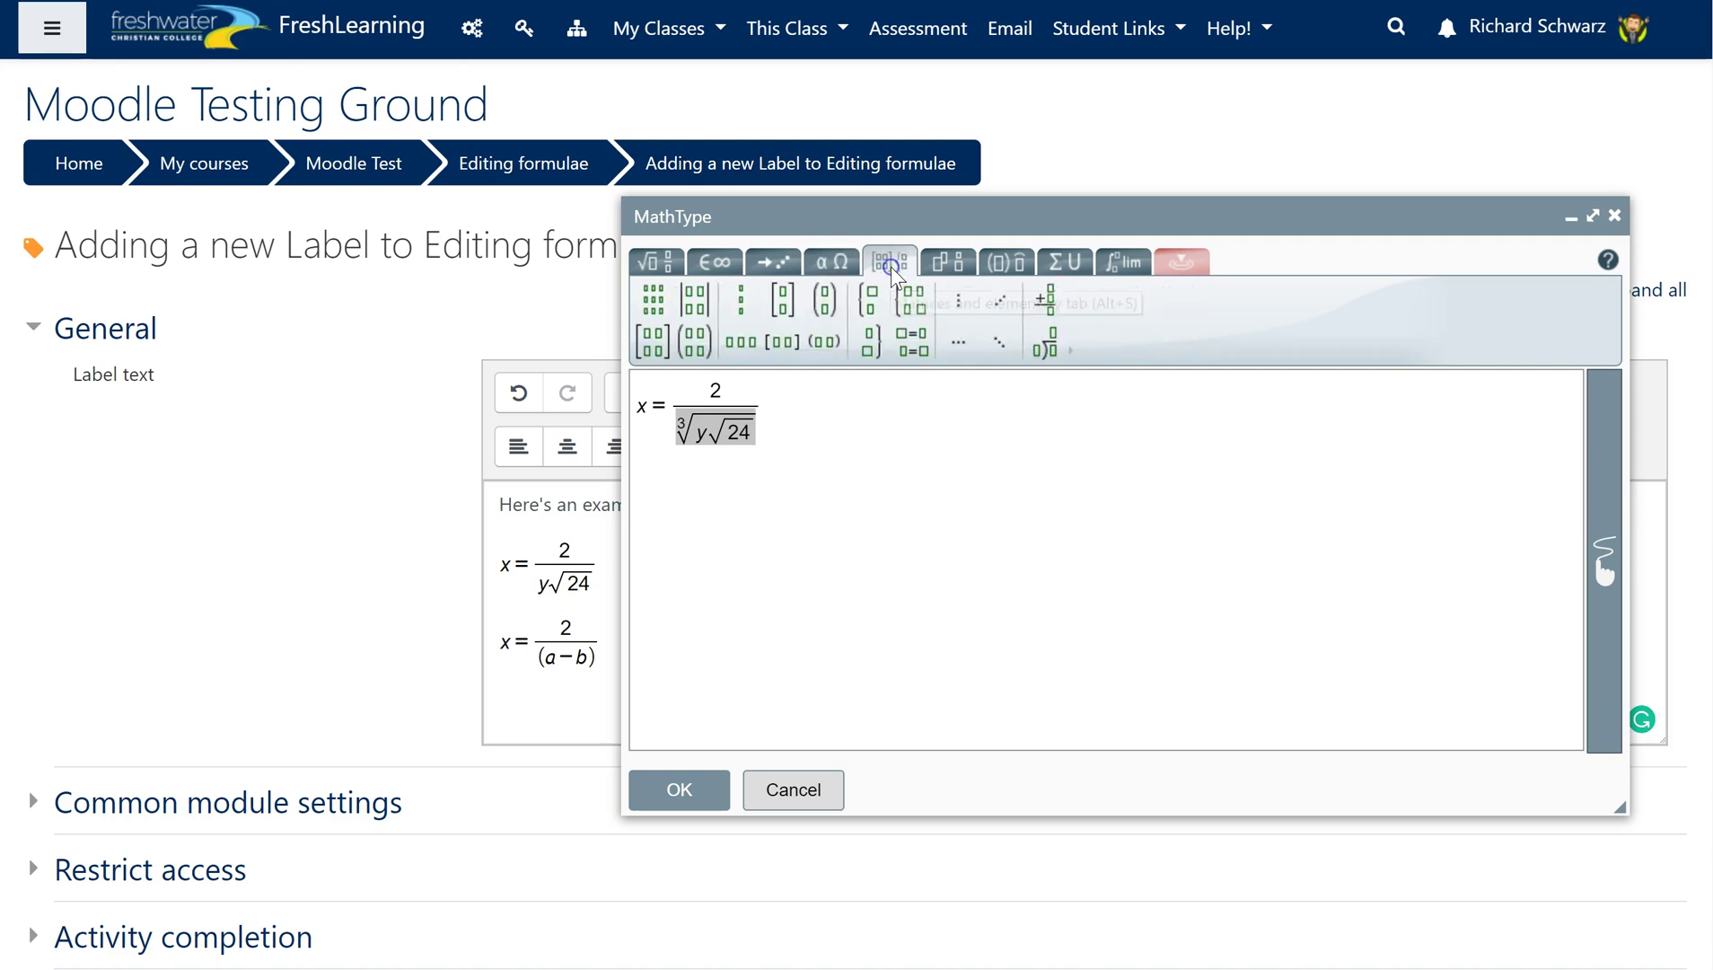
left_click(943, 262)
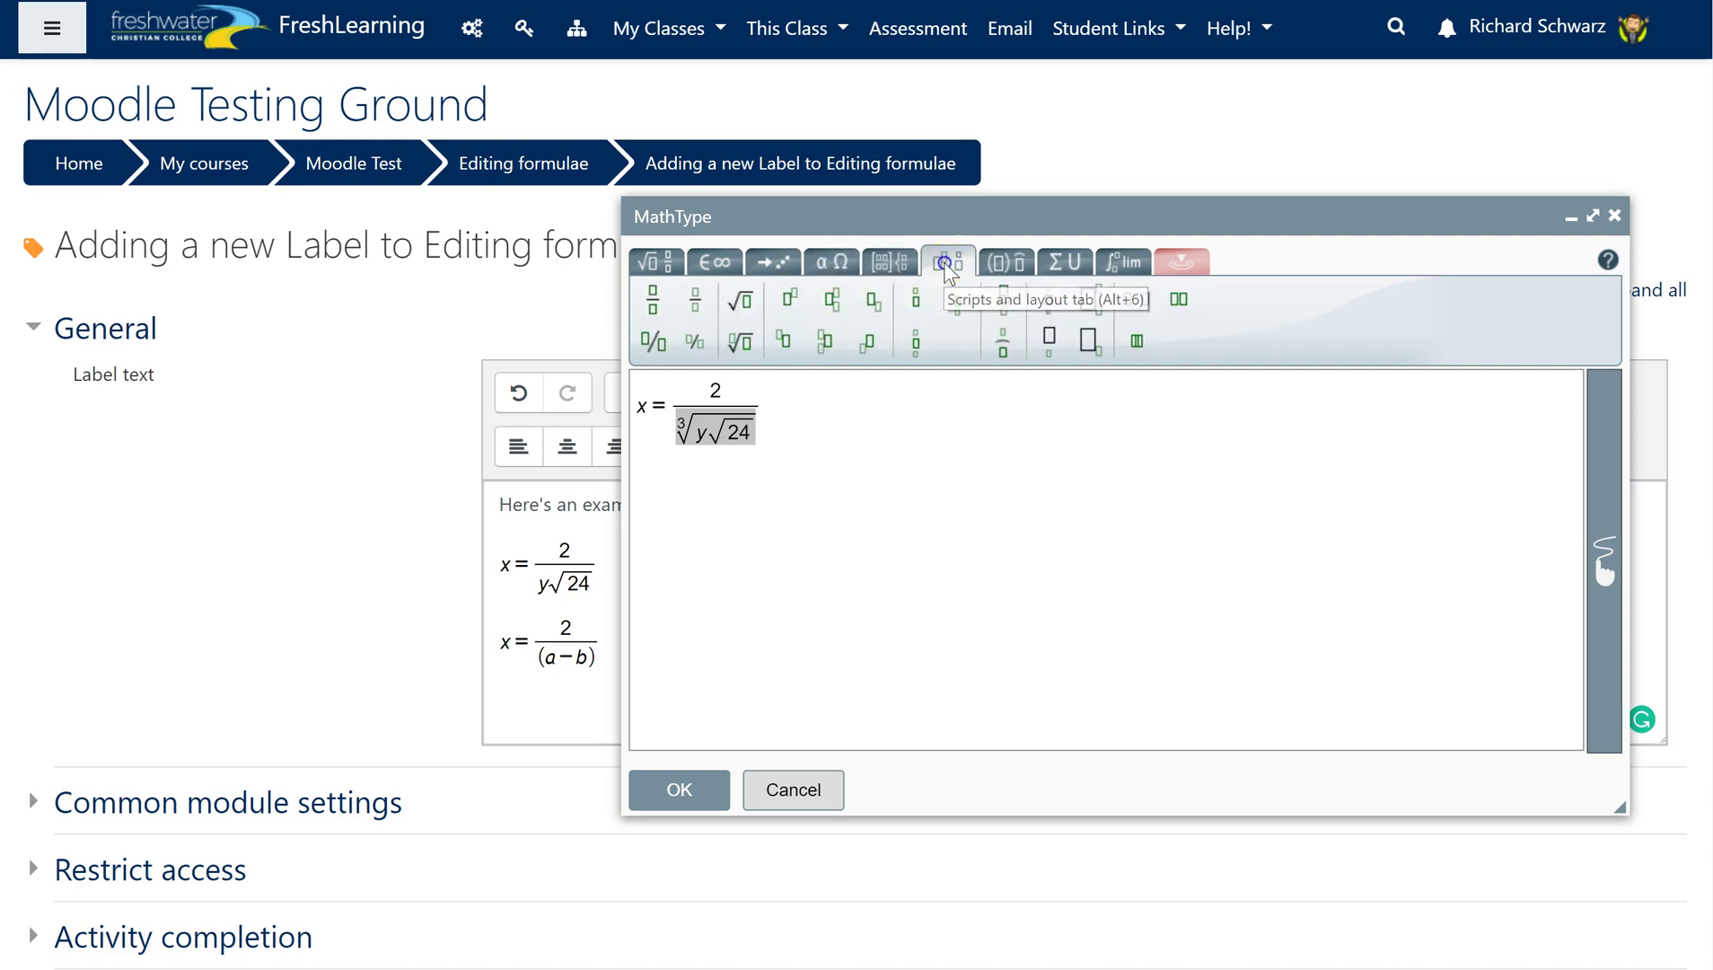
left_click(1004, 262)
left_click(1063, 265)
left_click(1122, 262)
left_click(662, 262)
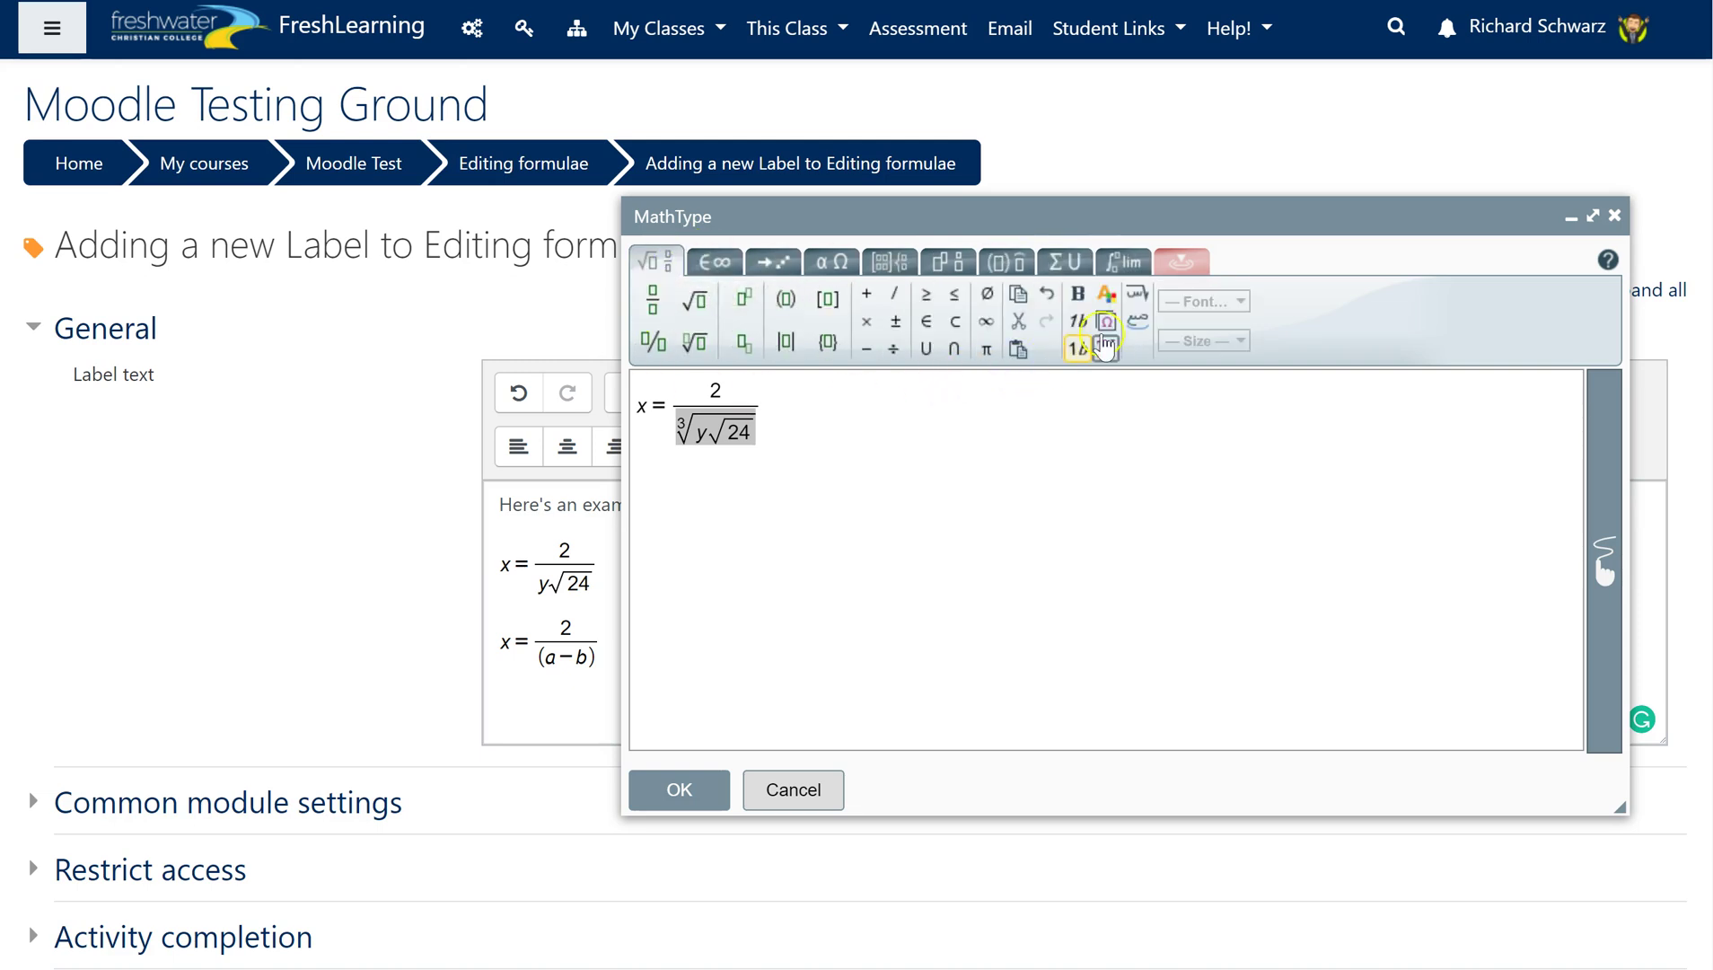
Step: Make the 24 under the square root bold and green
left_click(748, 432)
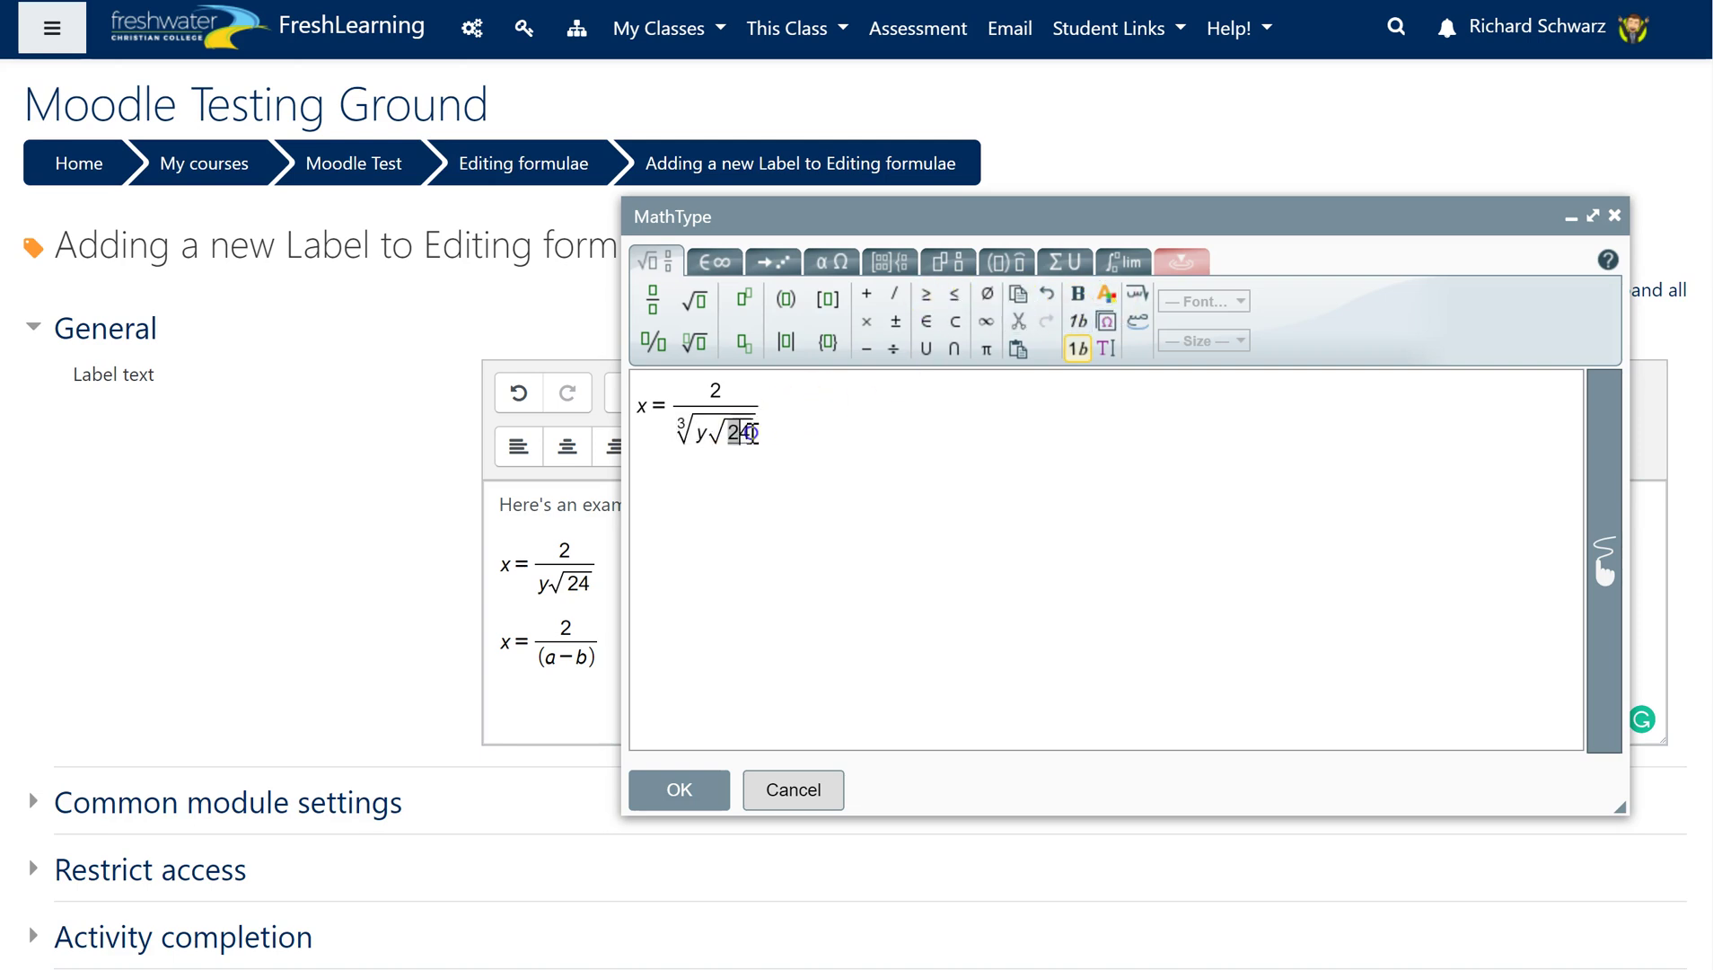
double_click(748, 432)
left_click(1078, 294)
left_click(1106, 294)
left_click(1153, 367)
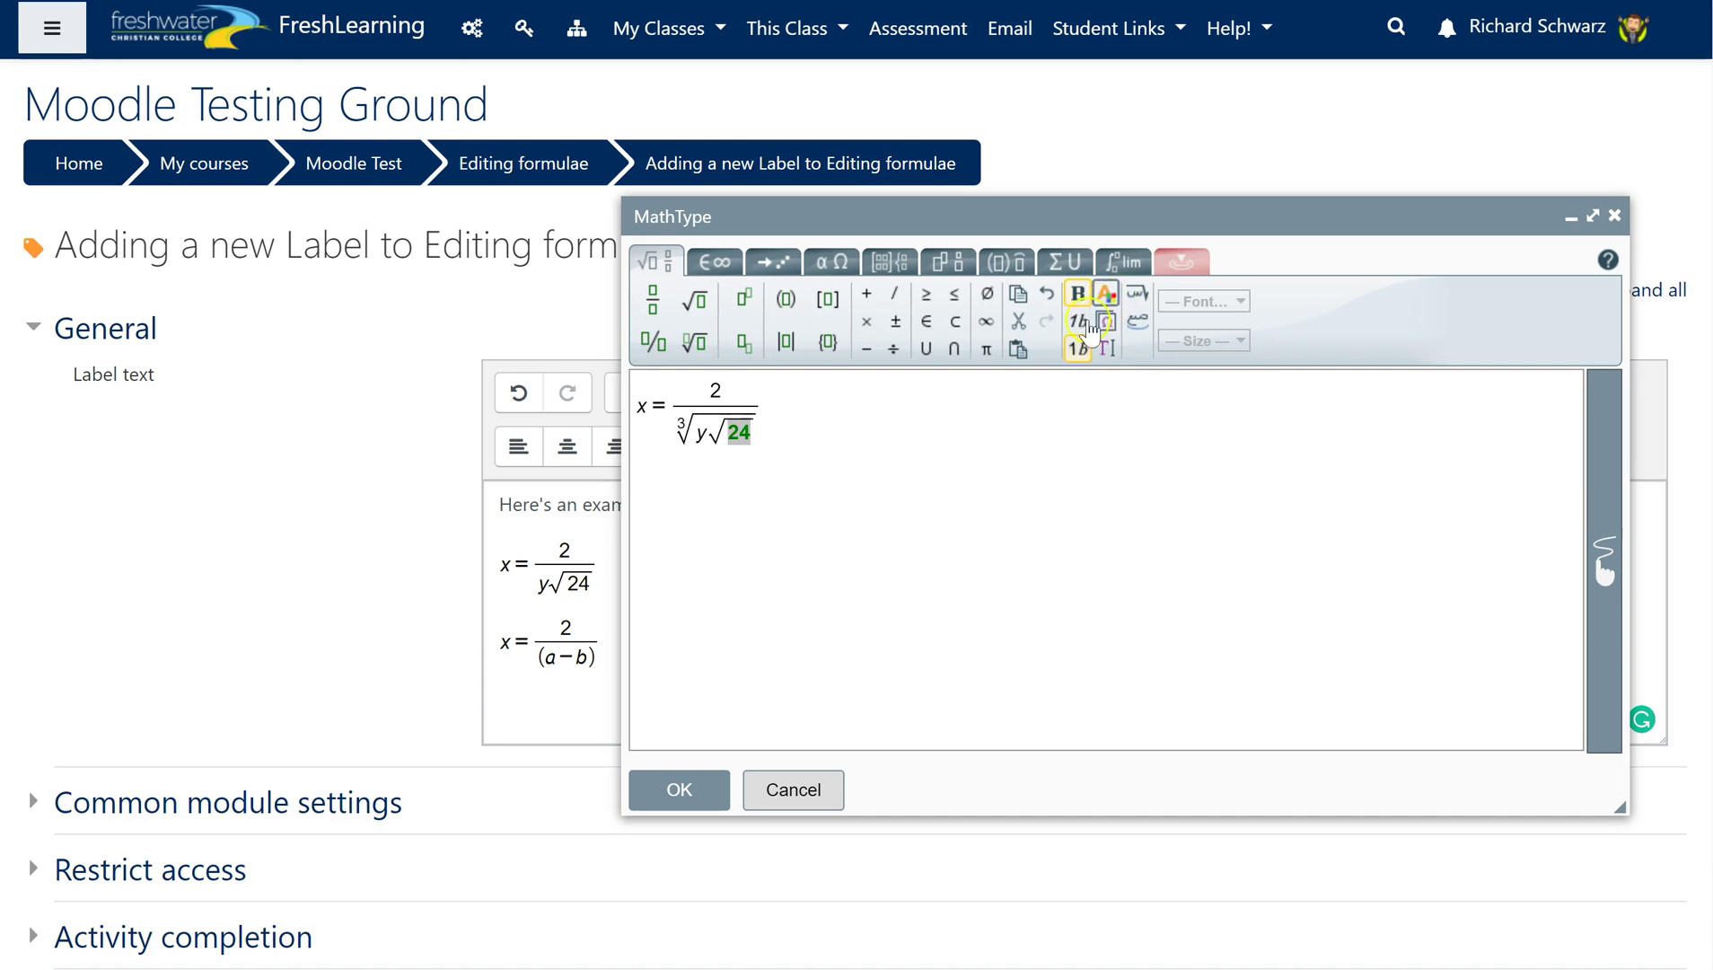
left_click(790, 420)
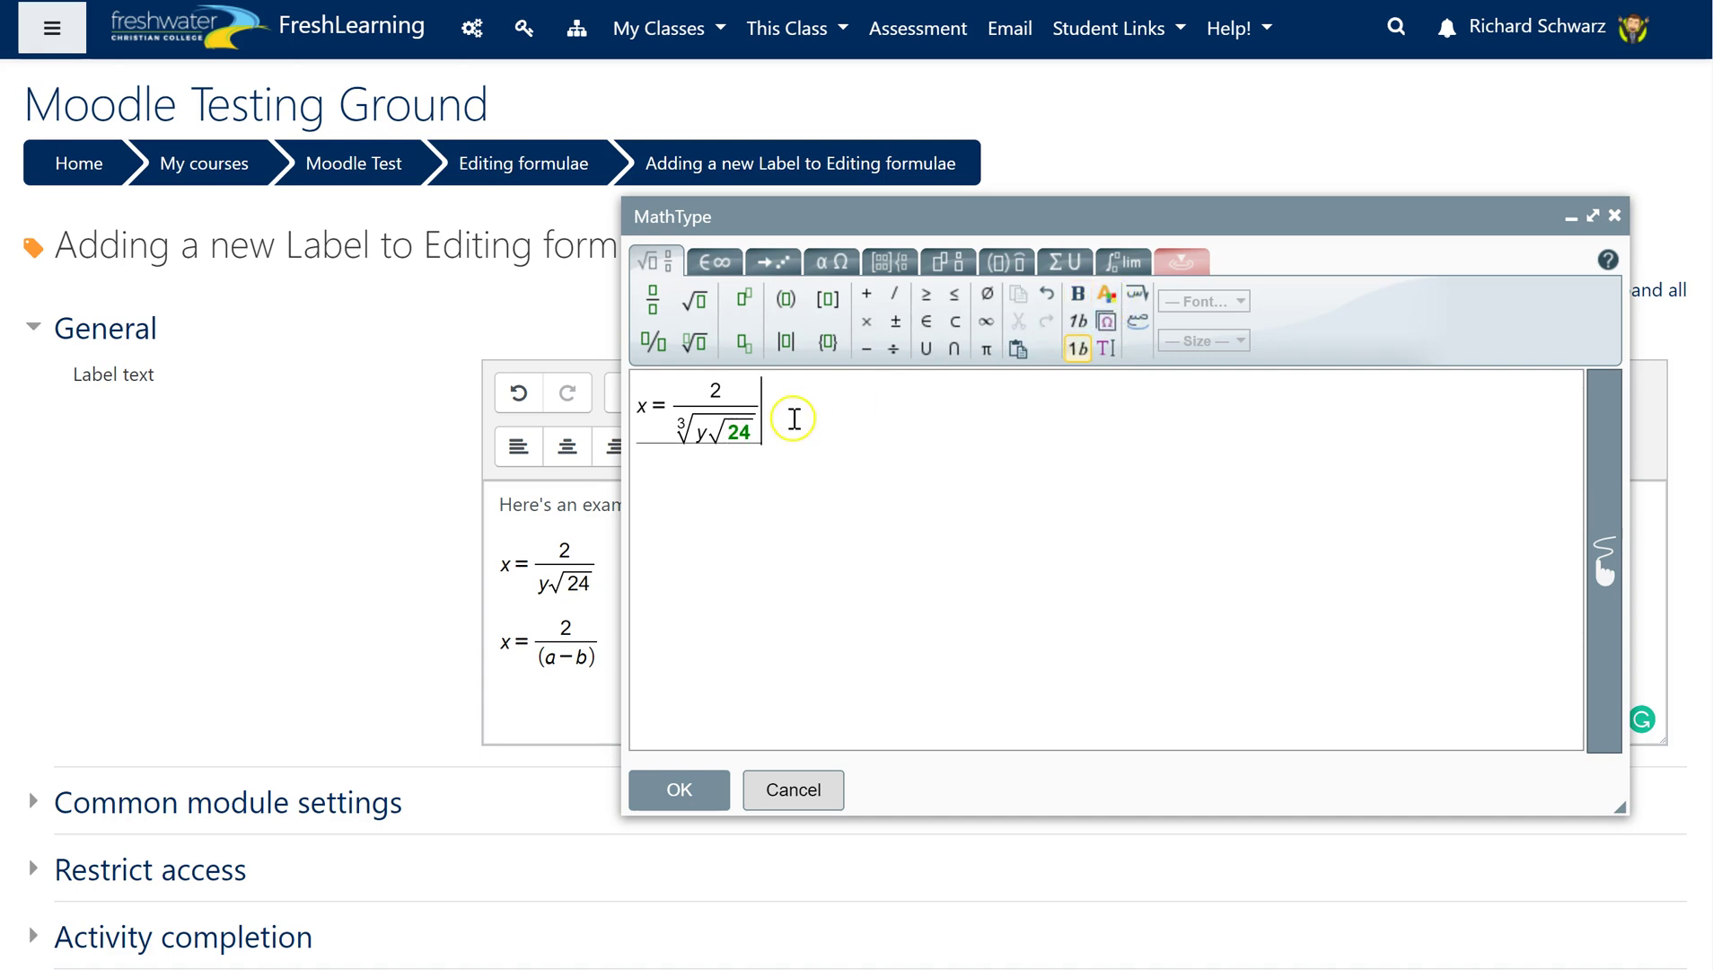
Step: Append 'this is some text' in text mode and update the formula in the label
left_click(1104, 358)
left_click(916, 413)
type("this is some ")
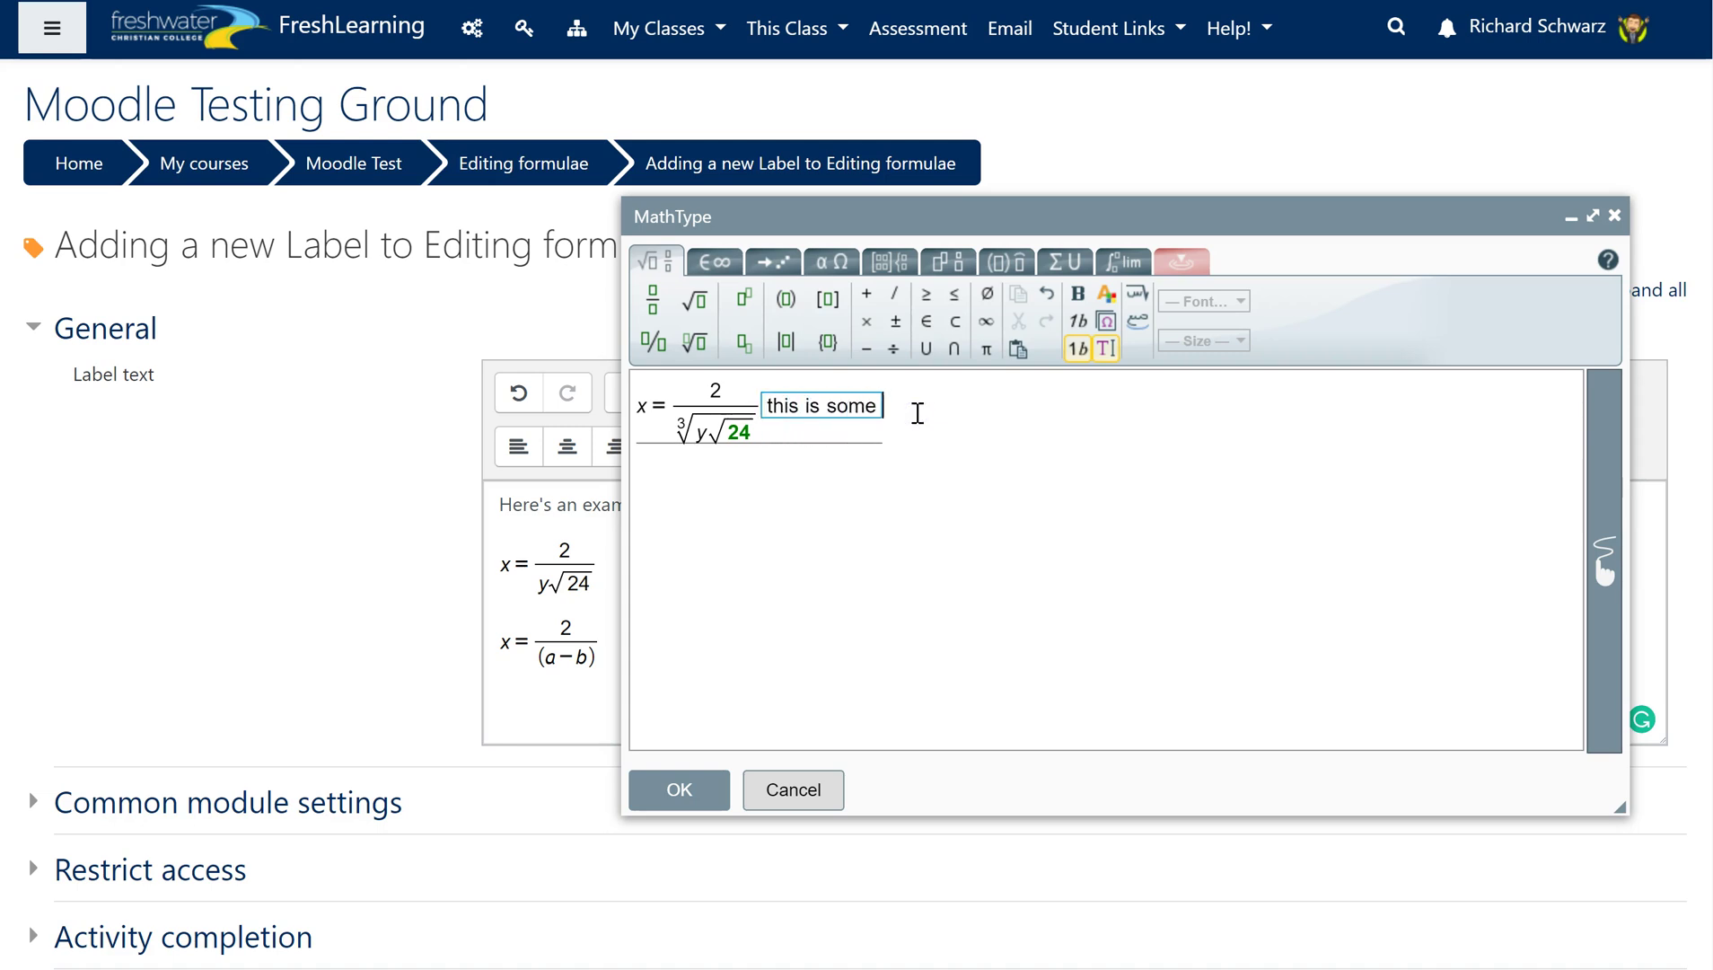
type("text")
left_click(679, 789)
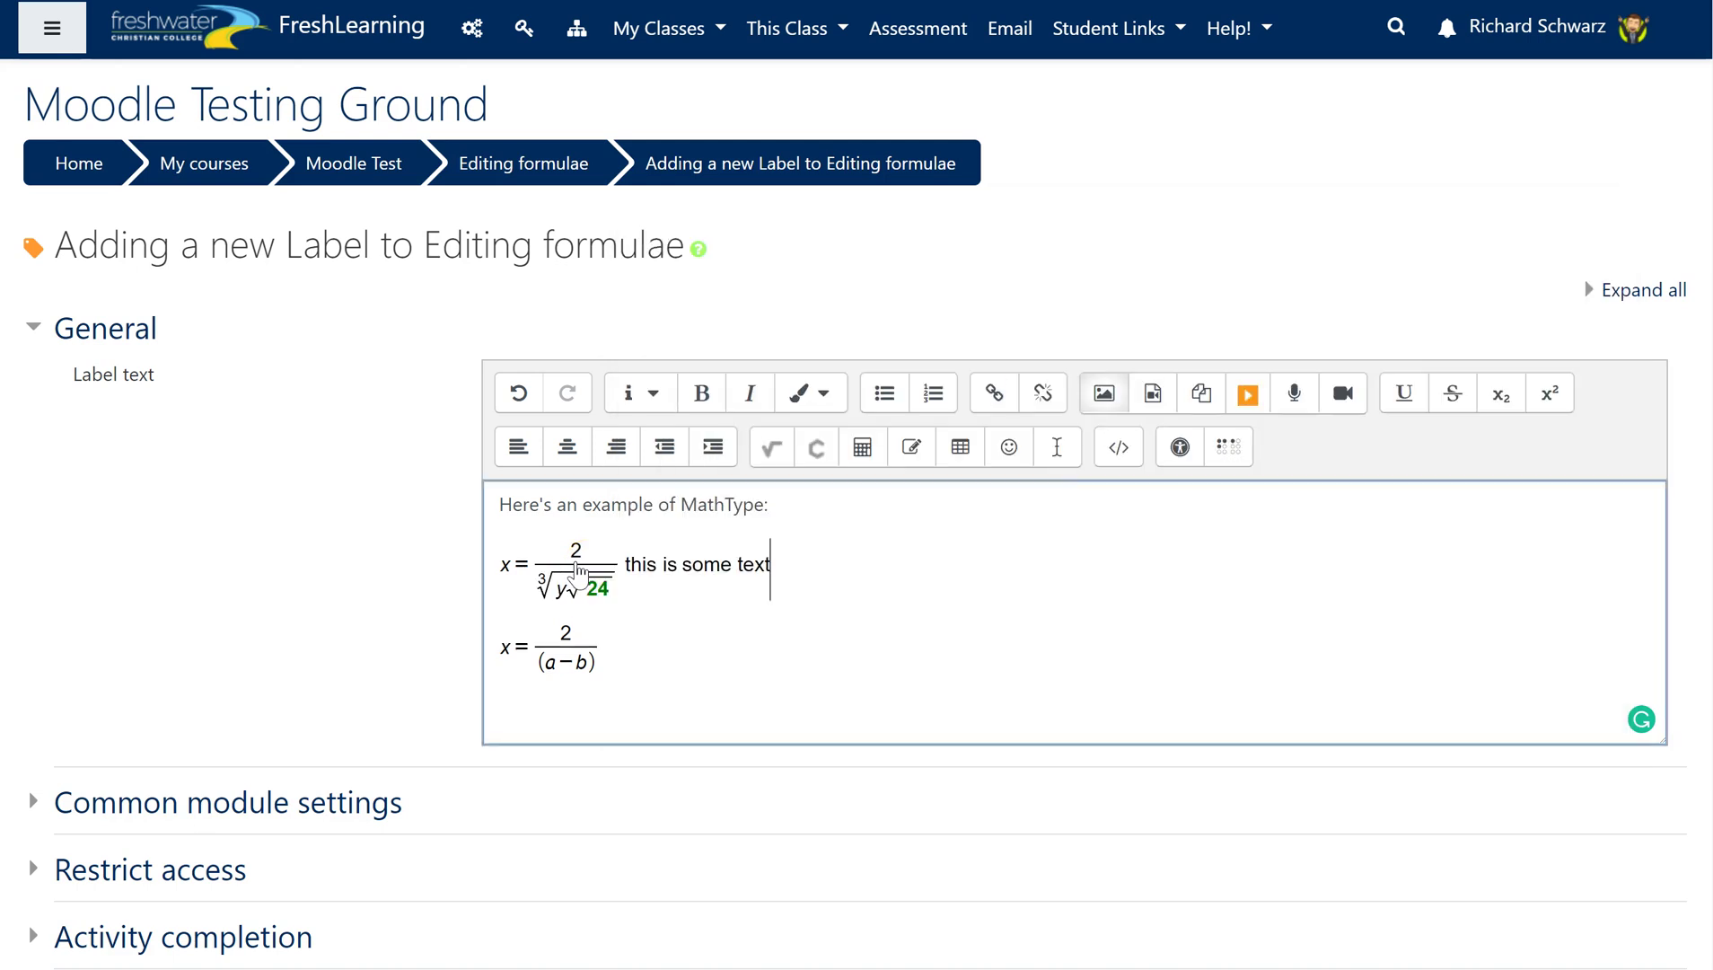
left_click(762, 565)
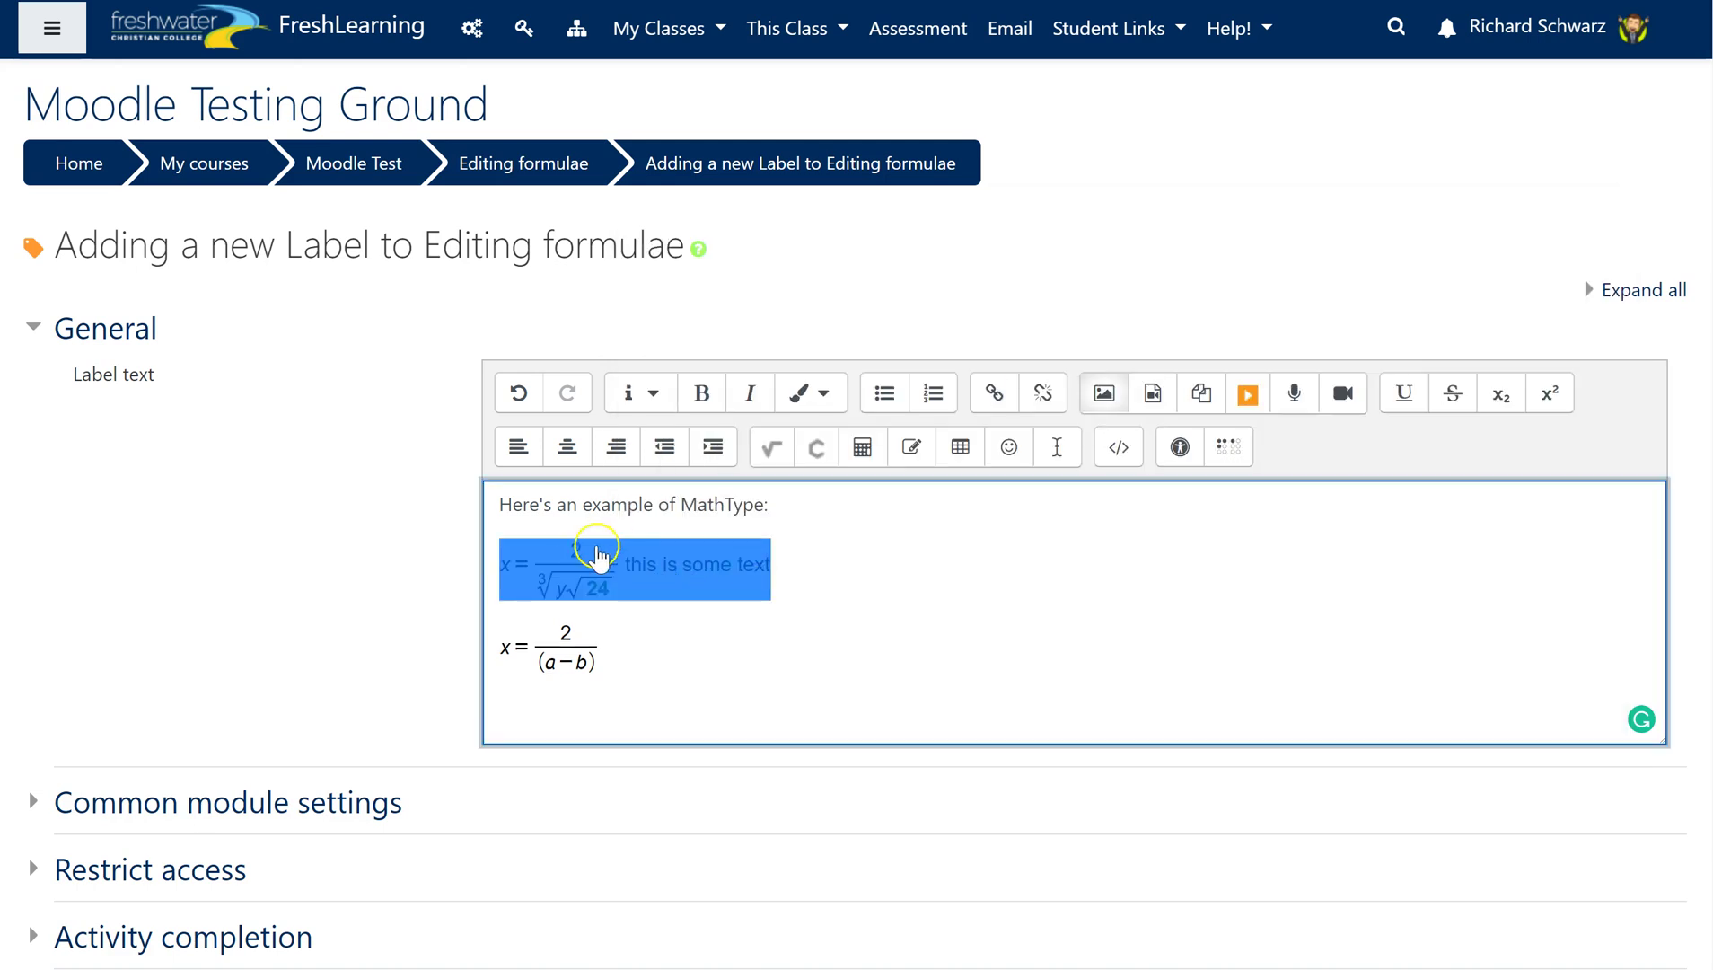
right_click(598, 574)
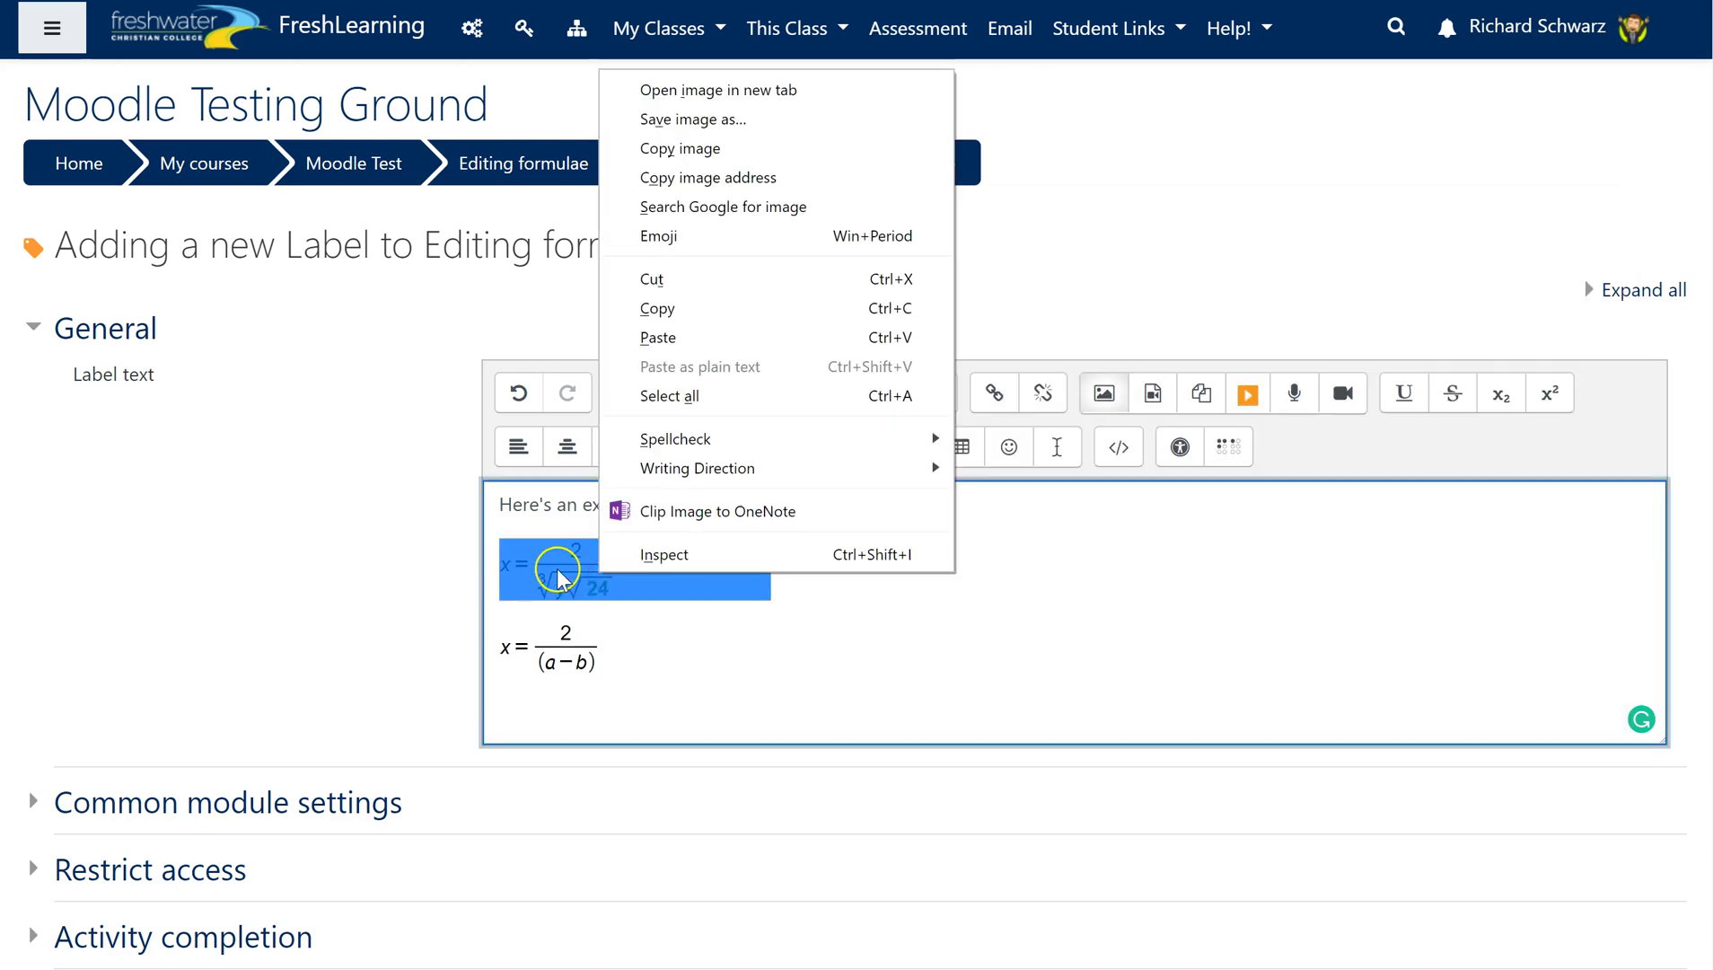
left_click(734, 122)
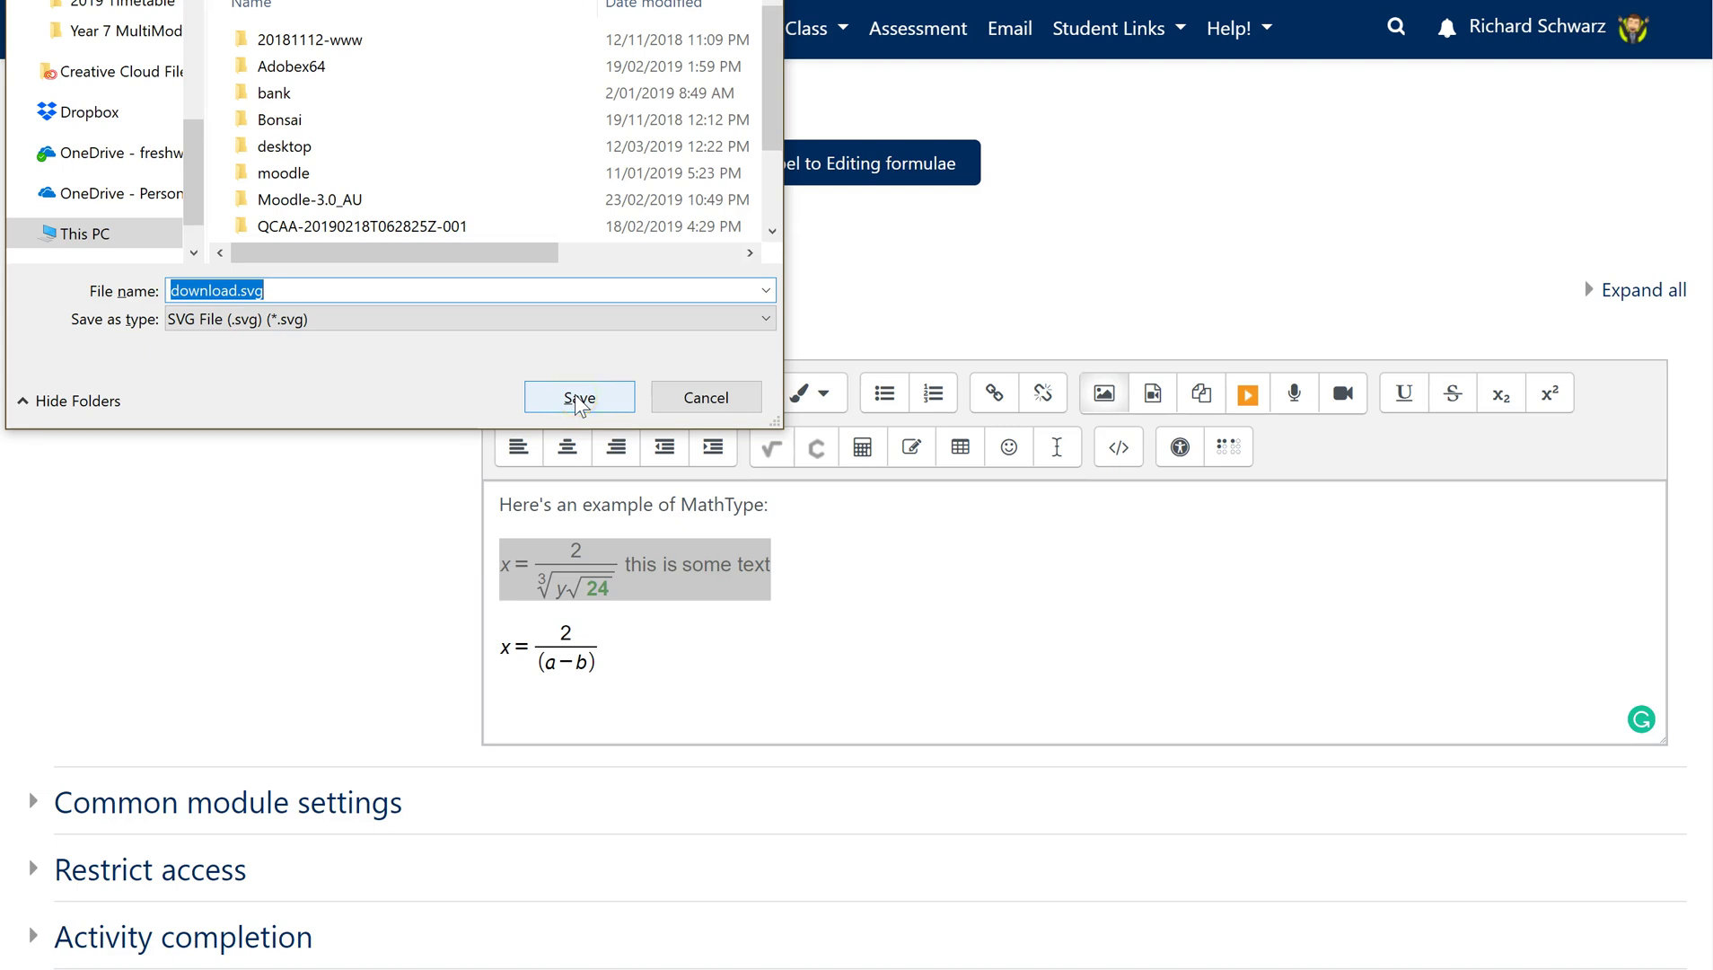
left_click(704, 397)
left_click(752, 574)
left_click(806, 567)
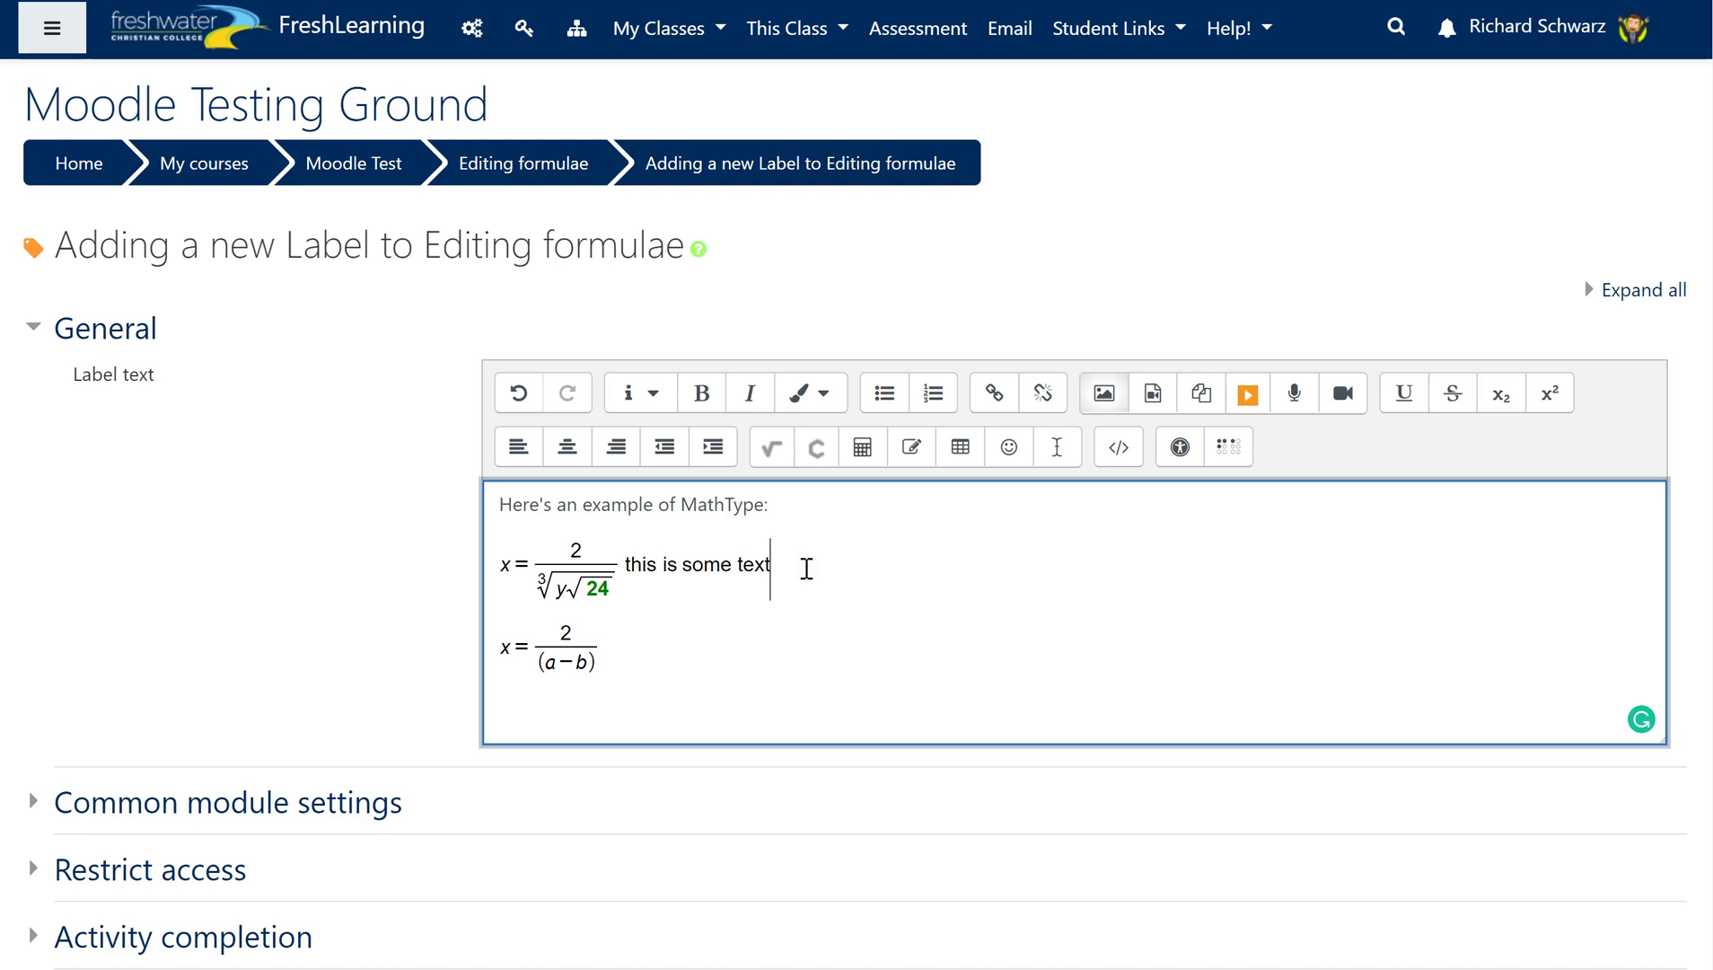
Step: Select the handwritten x = 2/(a−b) formula image and delete it from the label
left_click(738, 551)
double_click(699, 577)
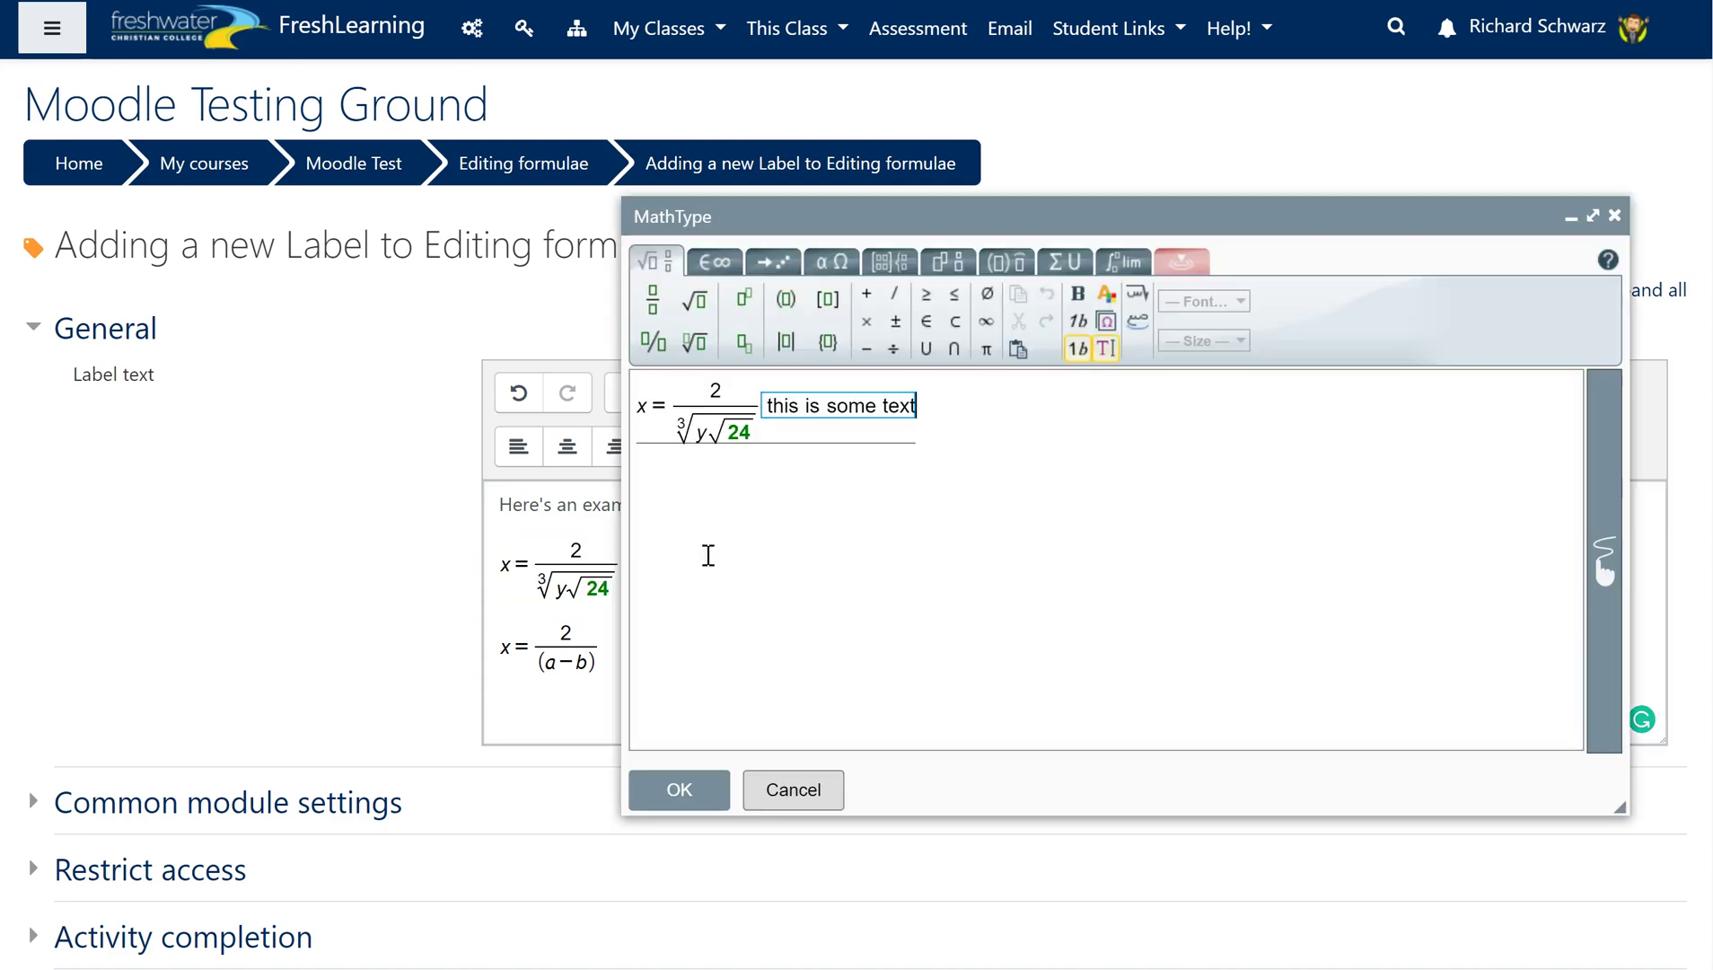
left_click(790, 790)
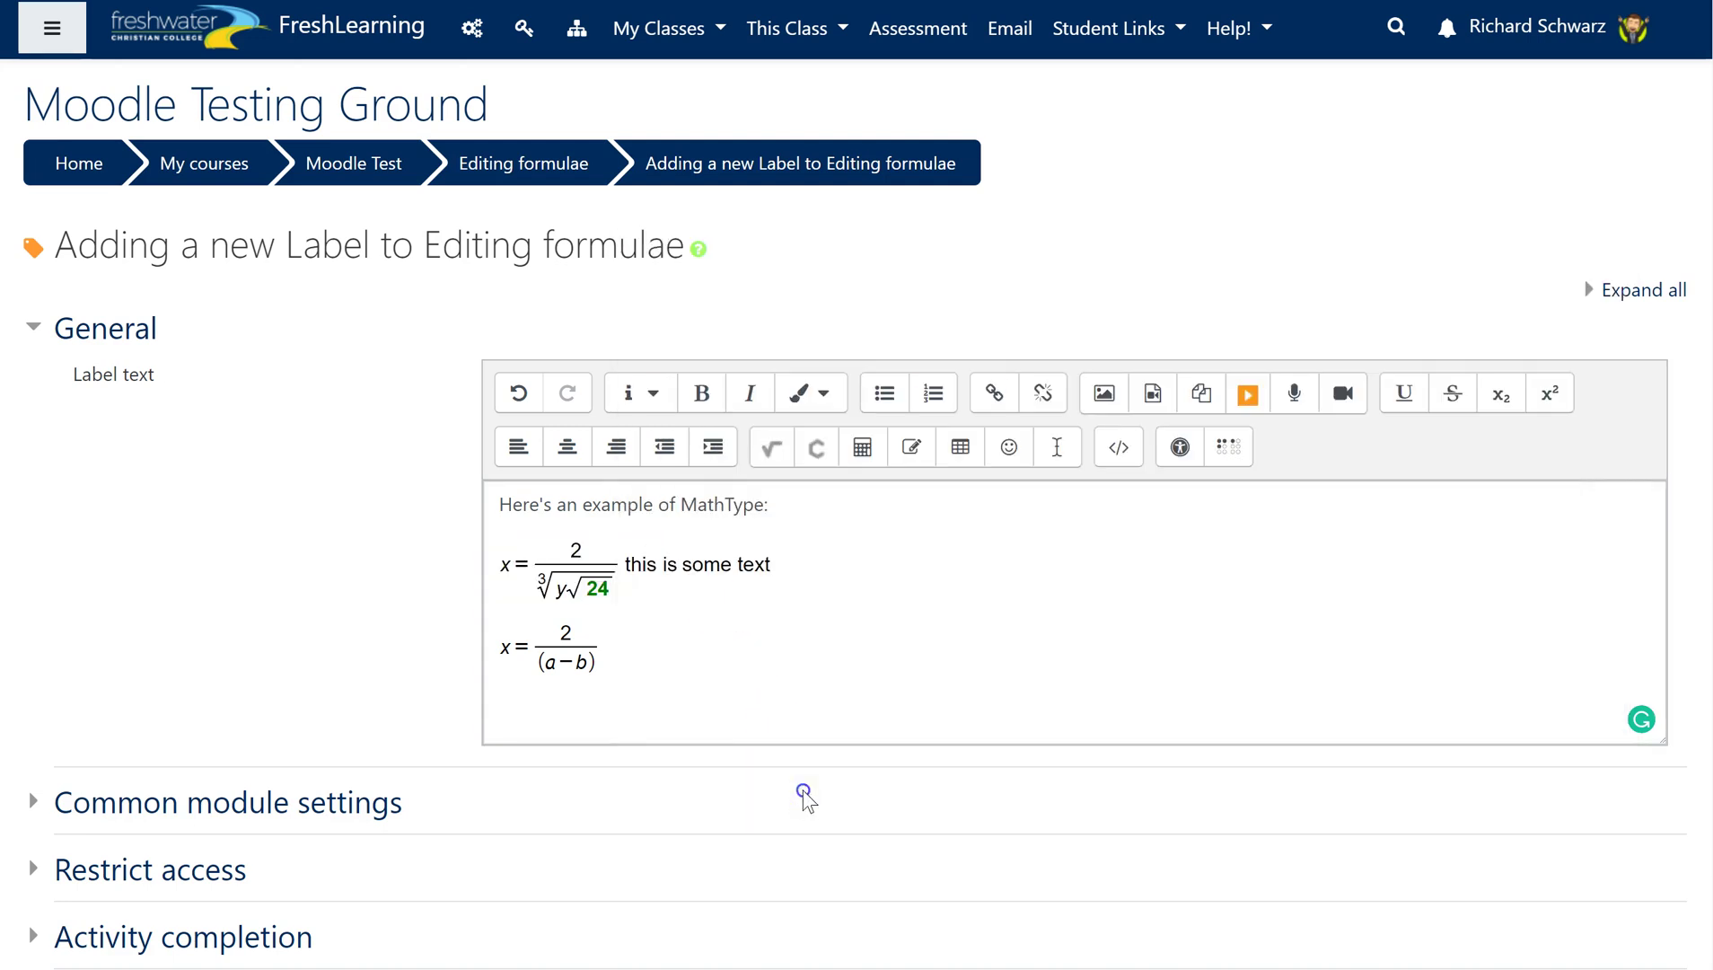
left_click(665, 677)
left_click(670, 659)
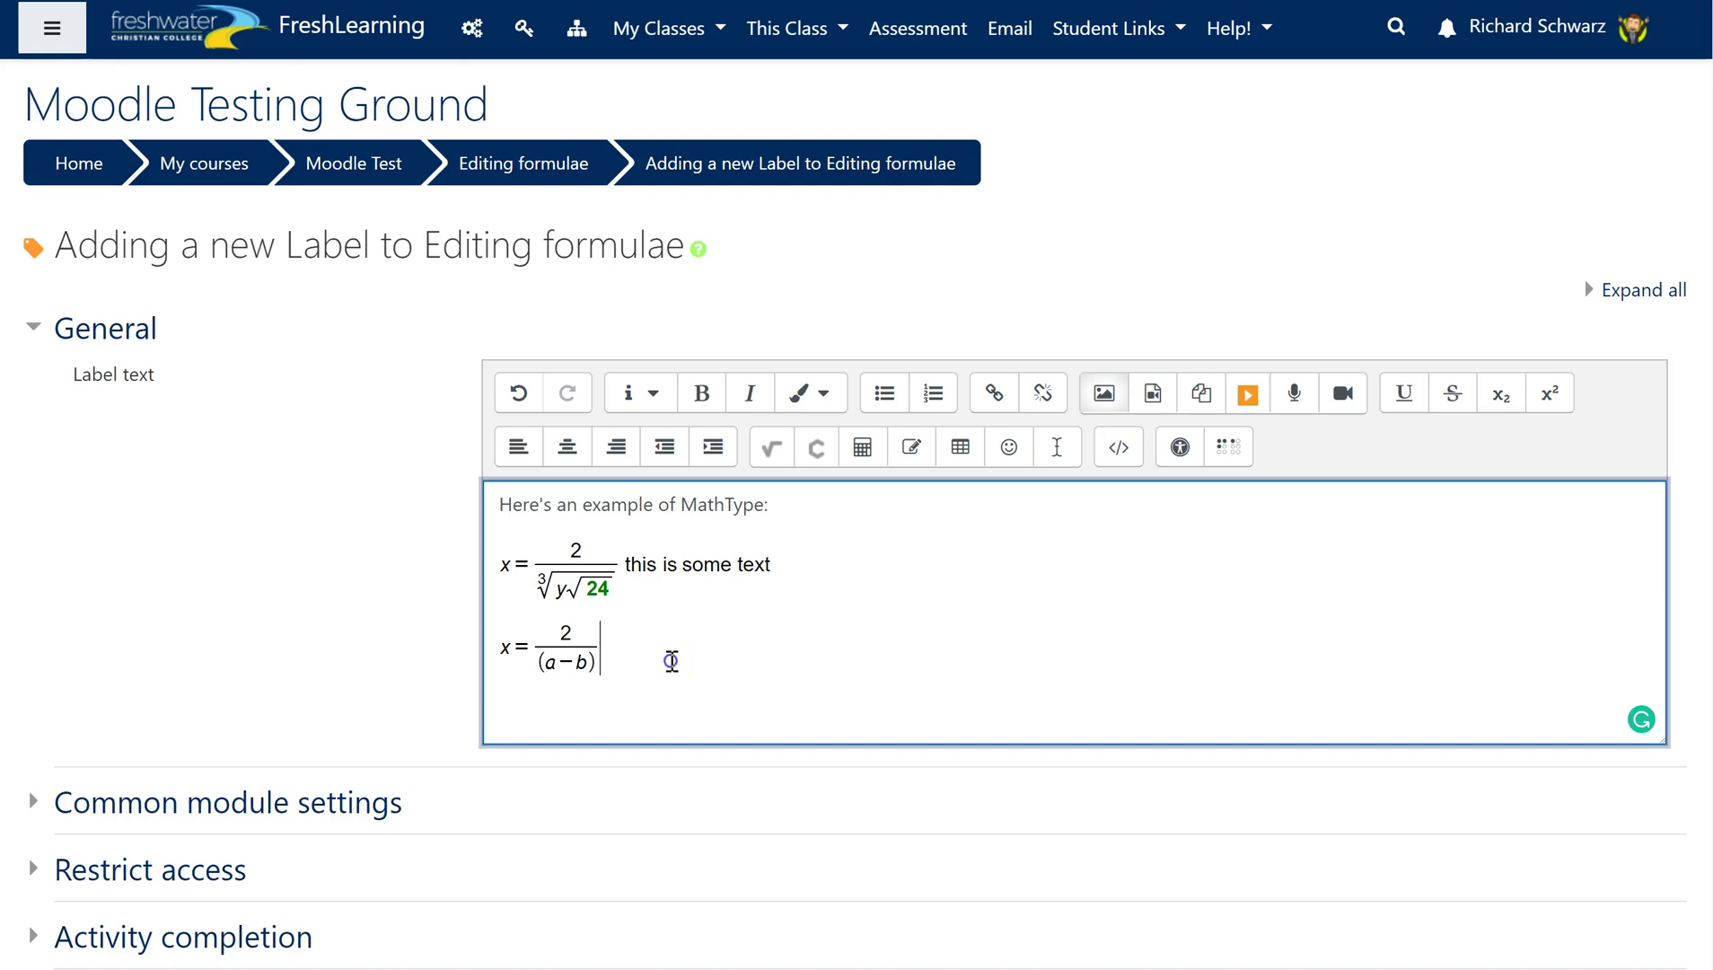
key("ctrl+a")
left_click(601, 665)
left_click_drag(601, 665, 635, 634)
key("Delete")
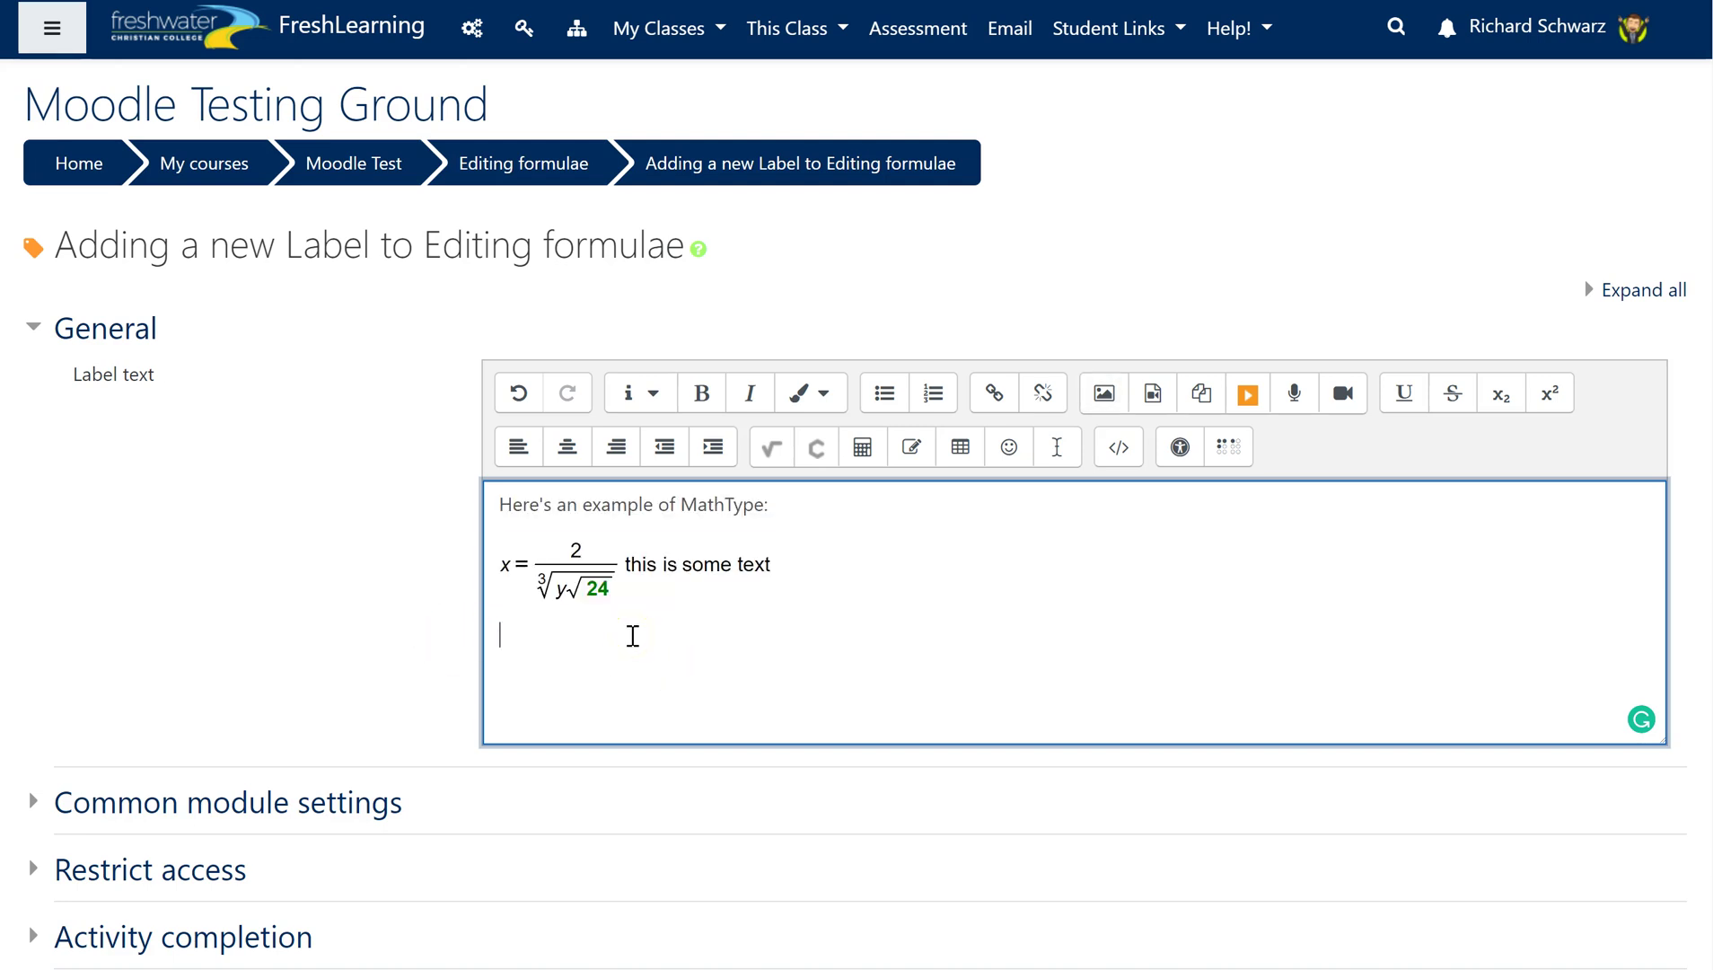
Step: Open ChemType and insert hydrogen from the periodic table
left_click(817, 451)
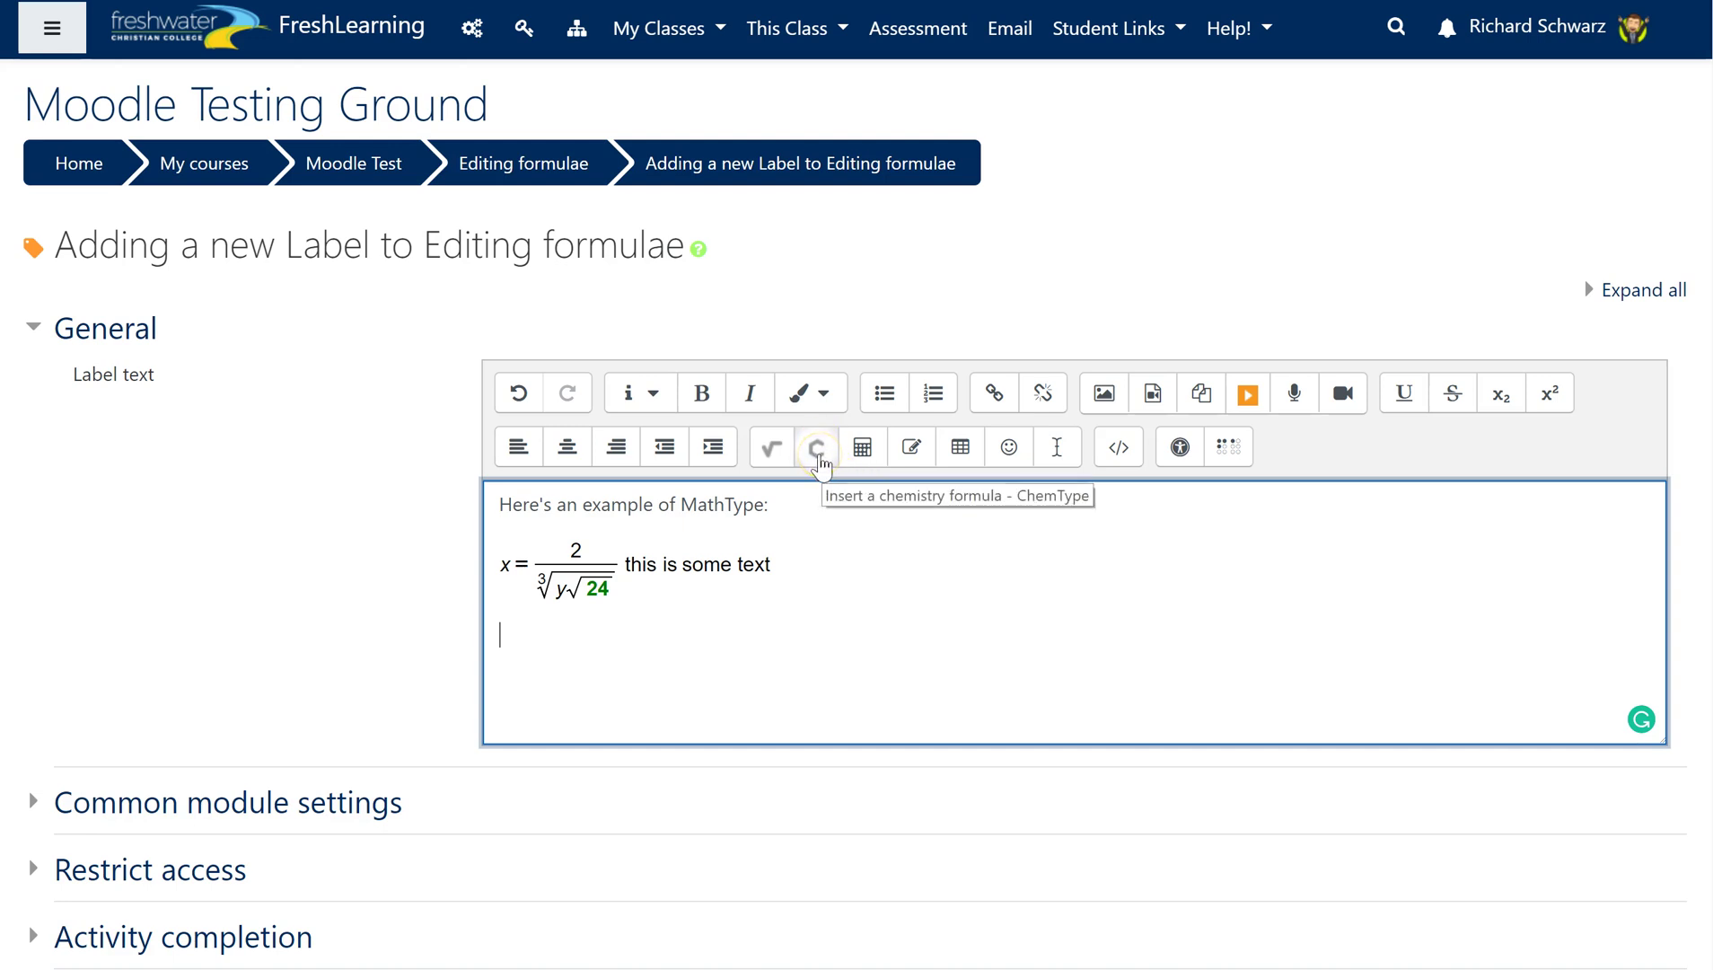
left_click(753, 433)
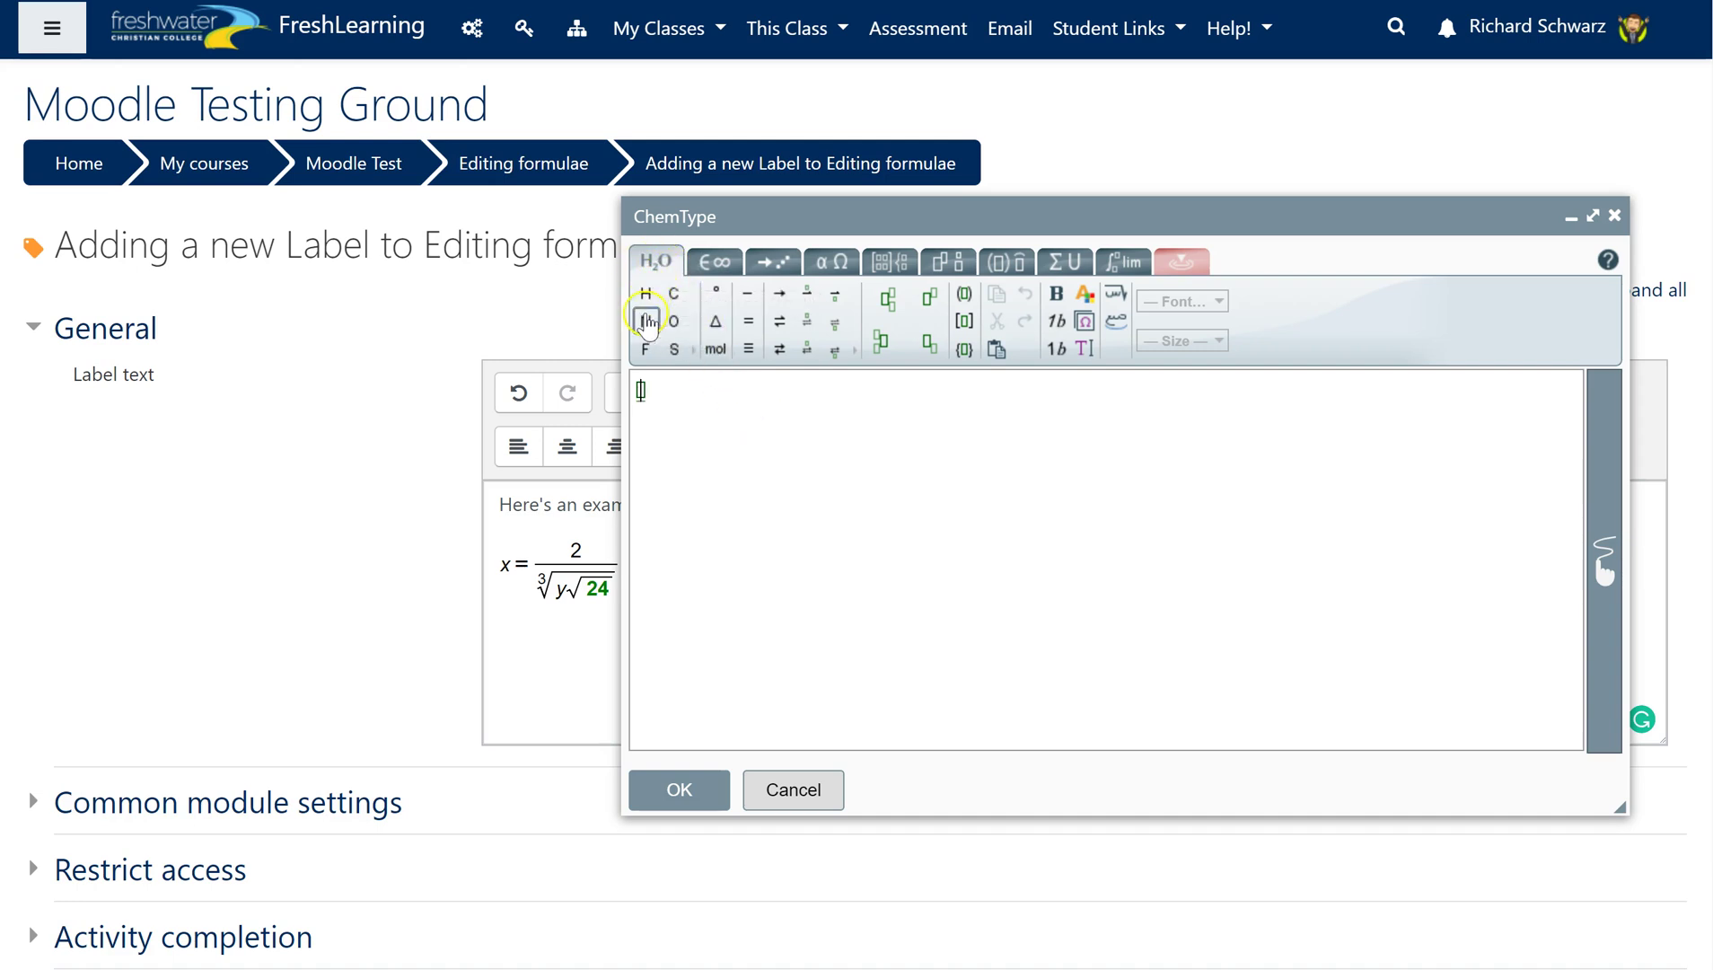
left_click(671, 350)
left_click(695, 352)
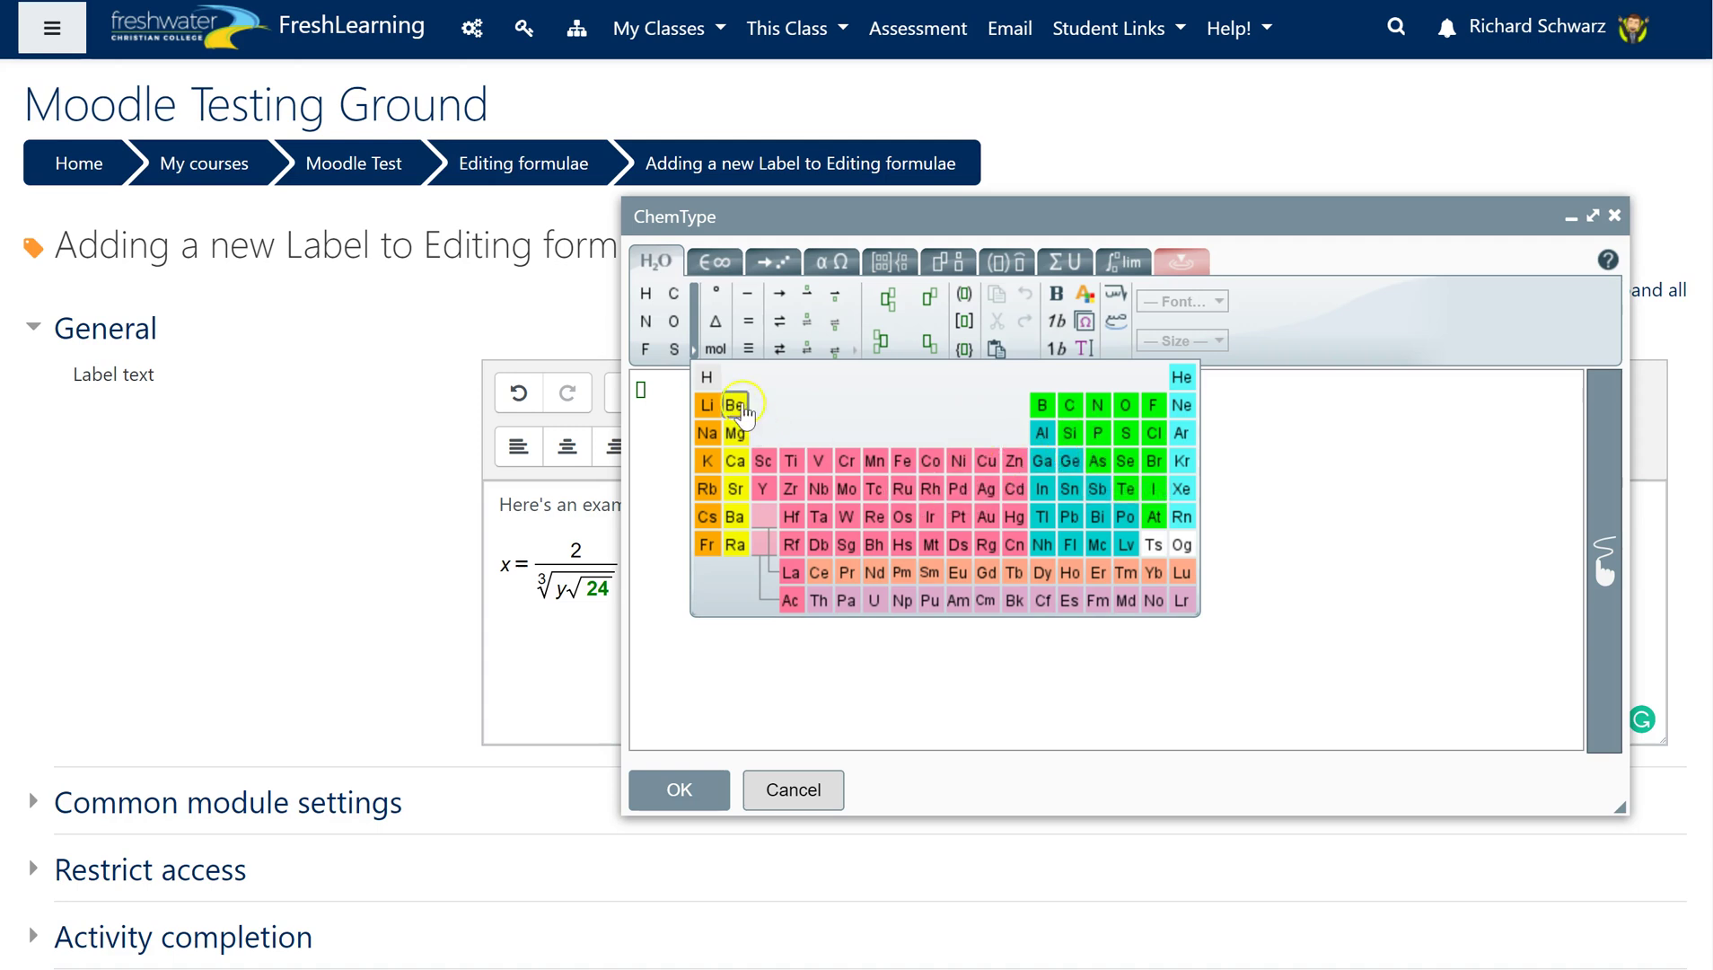
left_click(707, 376)
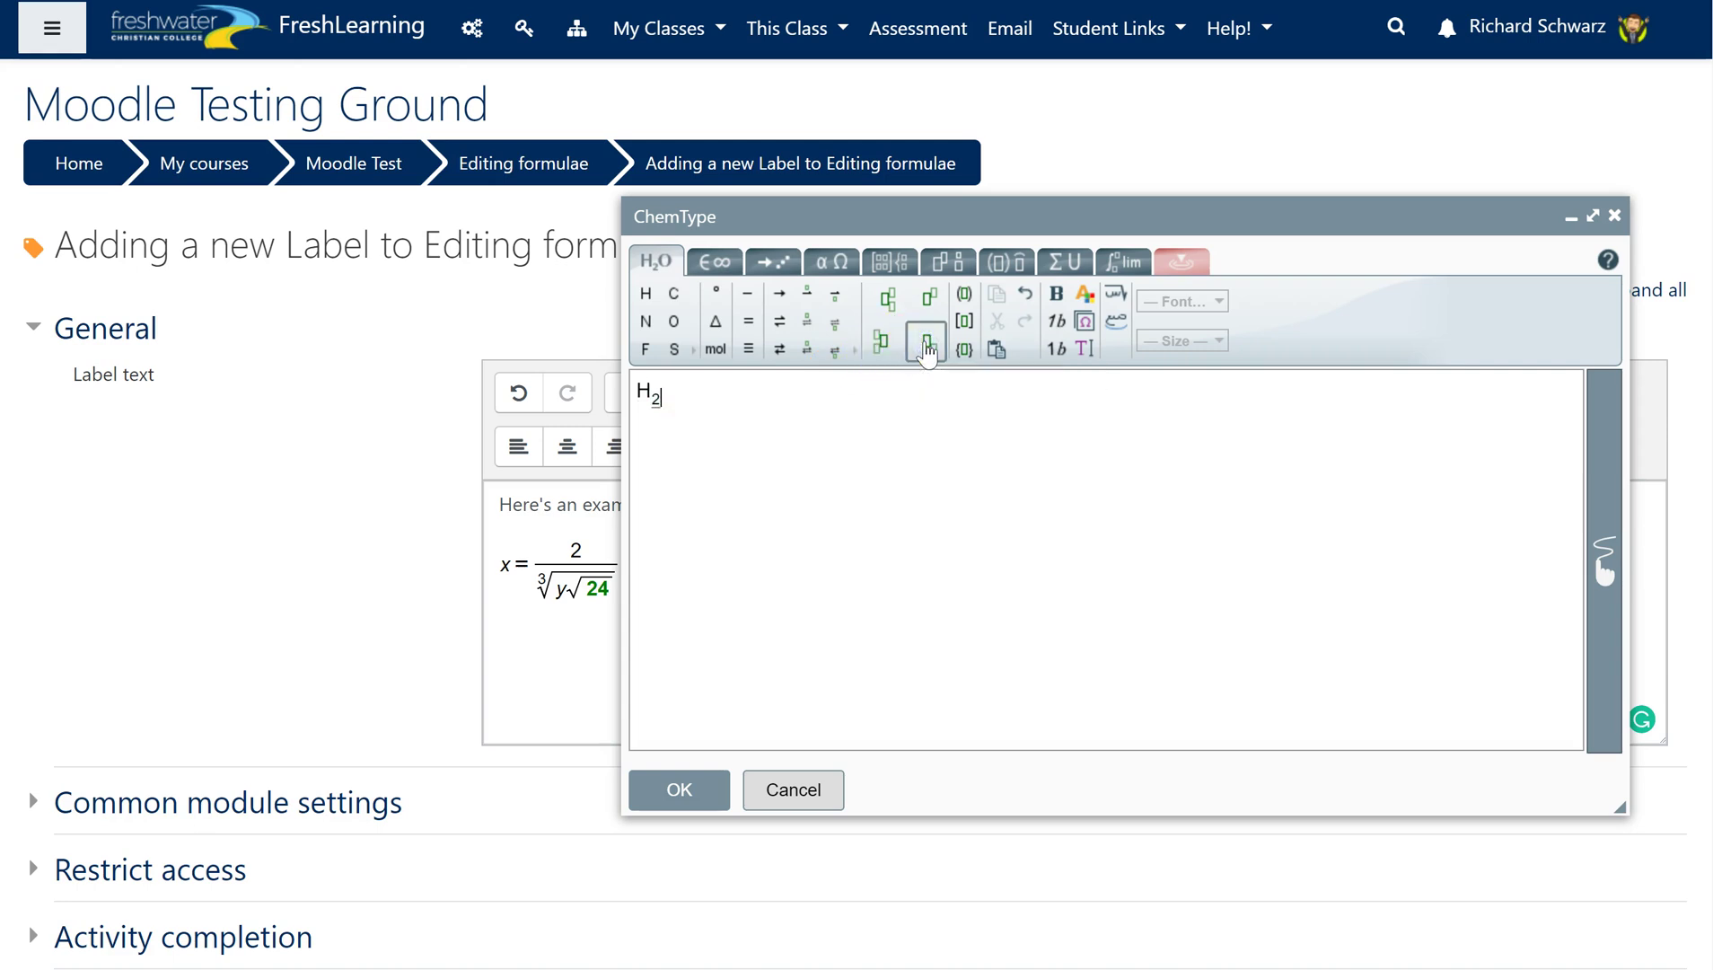
type("2")
left_click(675, 348)
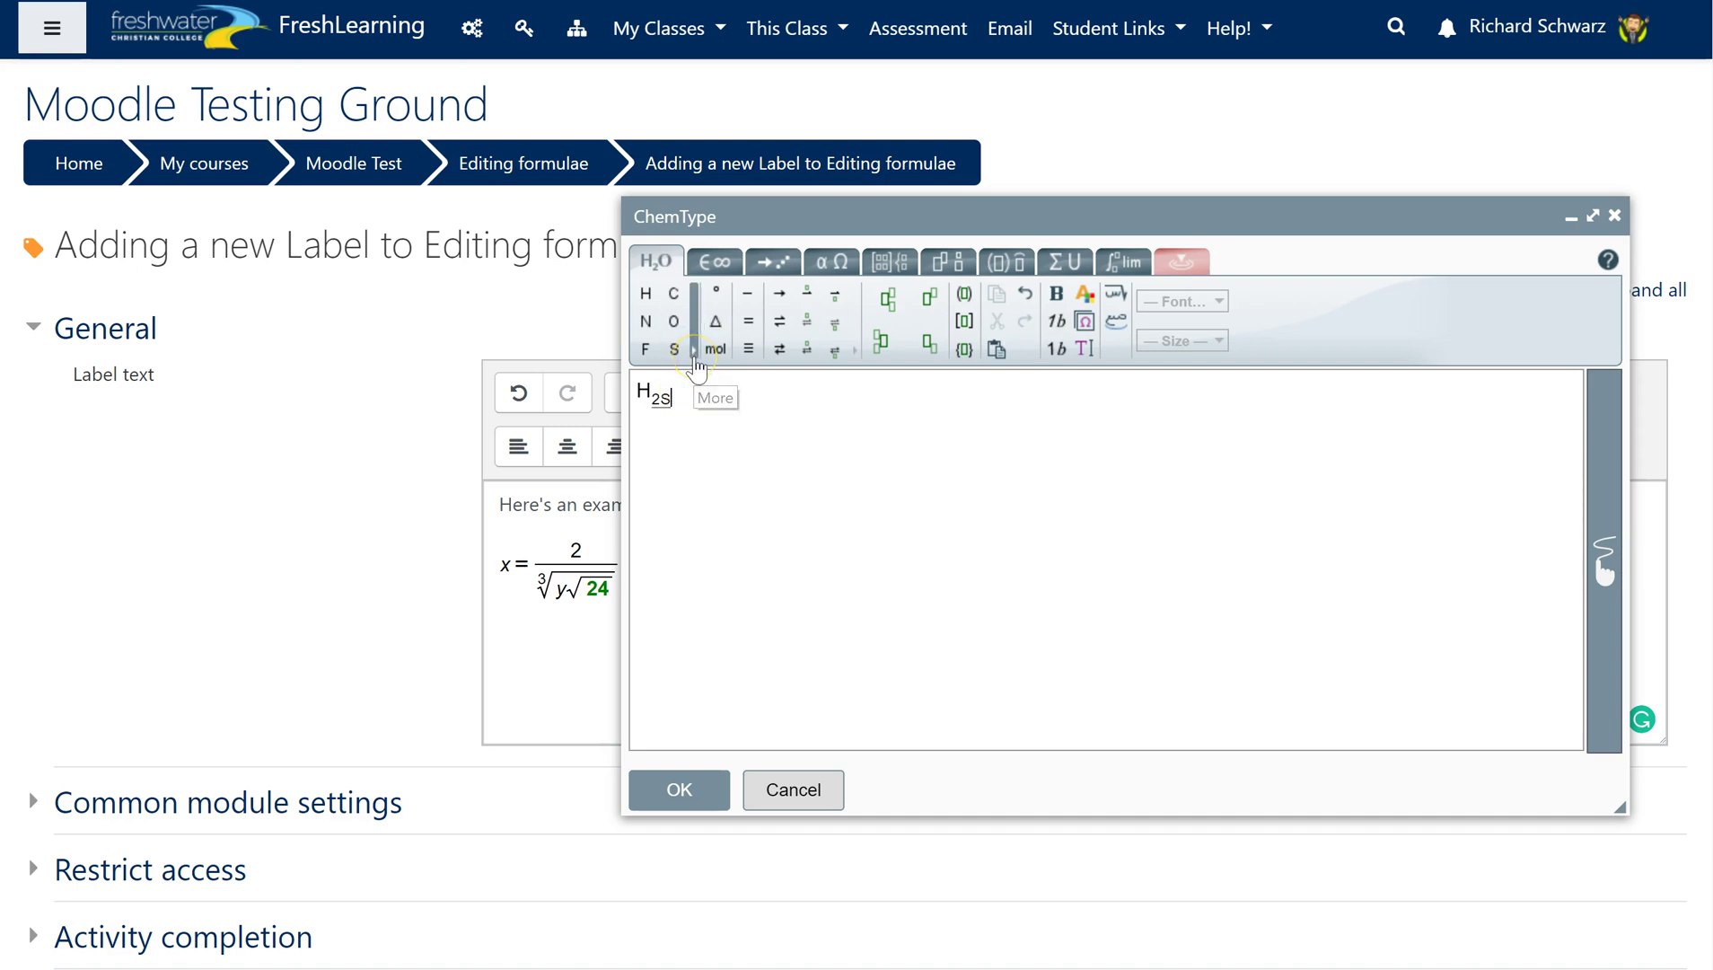
key("BackSpace")
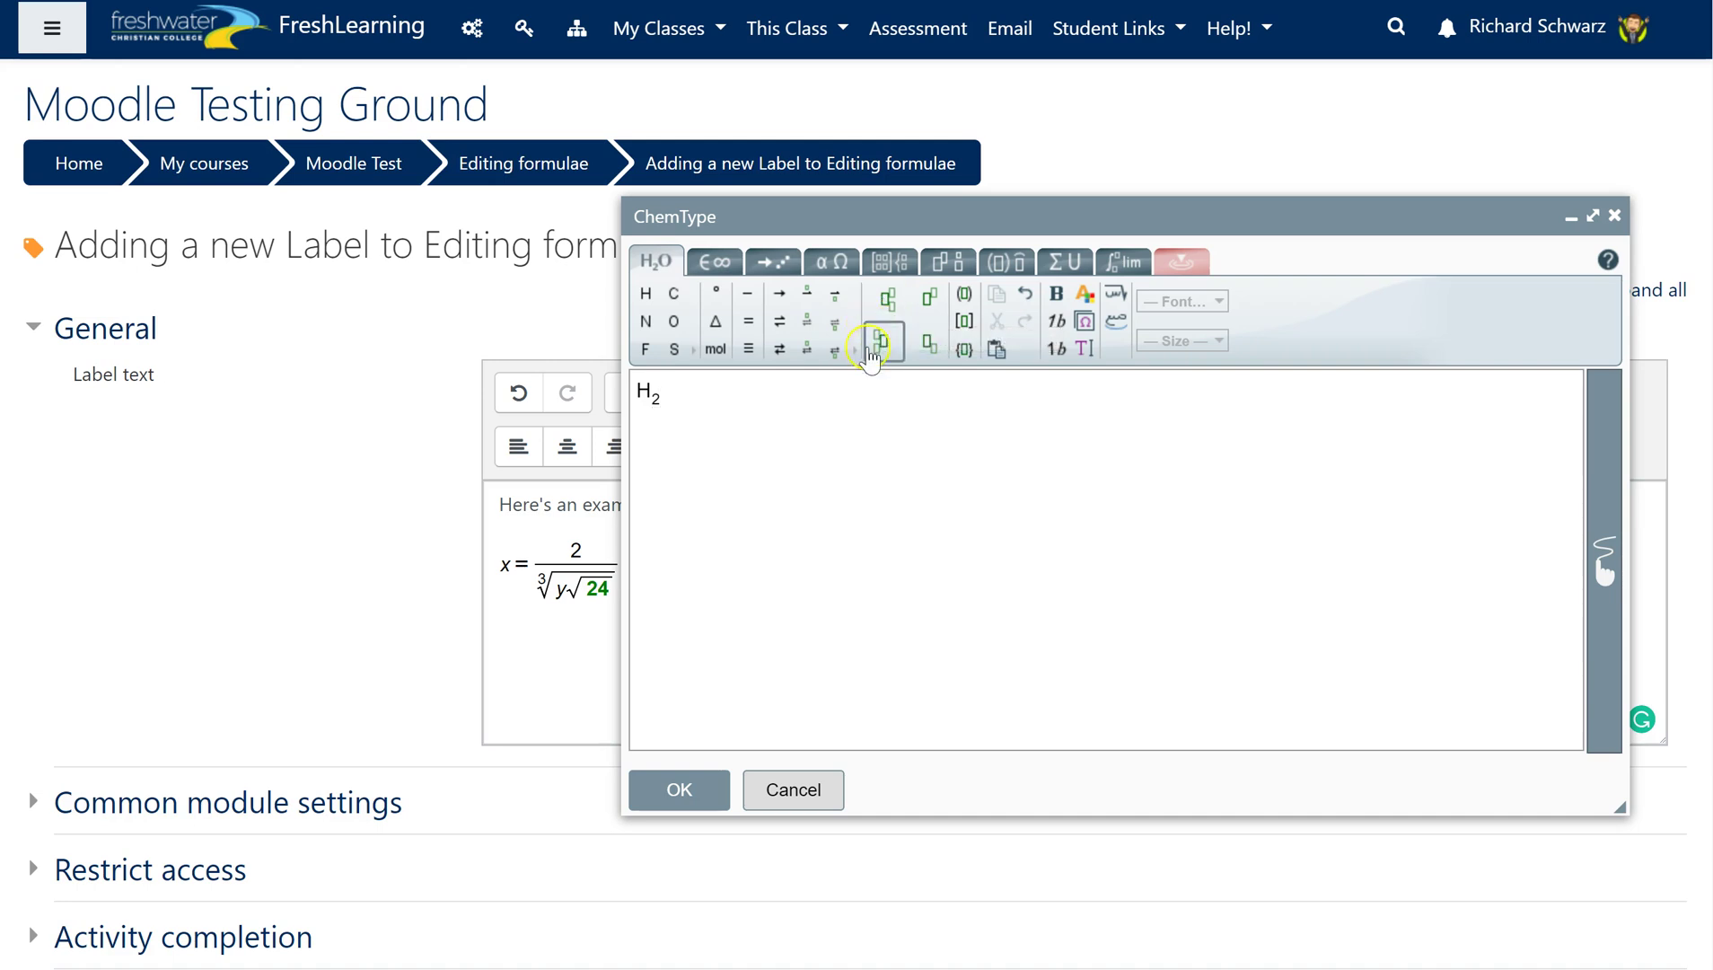
Step: Add sulfur and oxygen after hydrogen in the chemistry formula
left_click(928, 348)
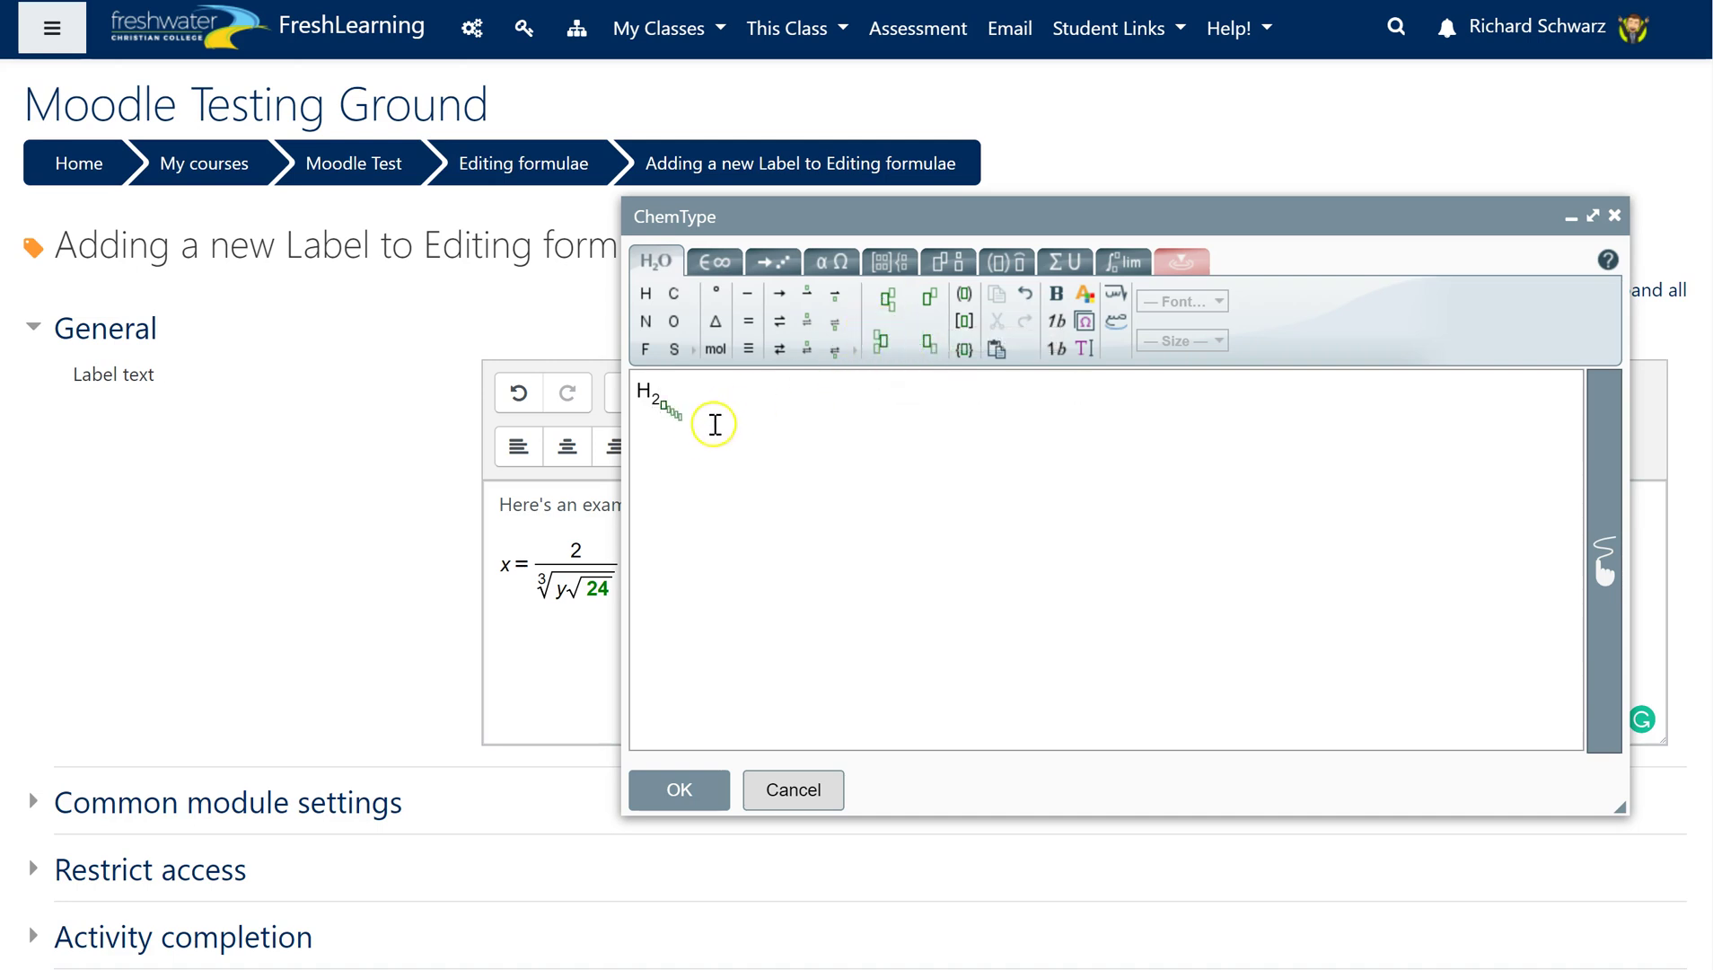
left_click(662, 411)
left_click(806, 325)
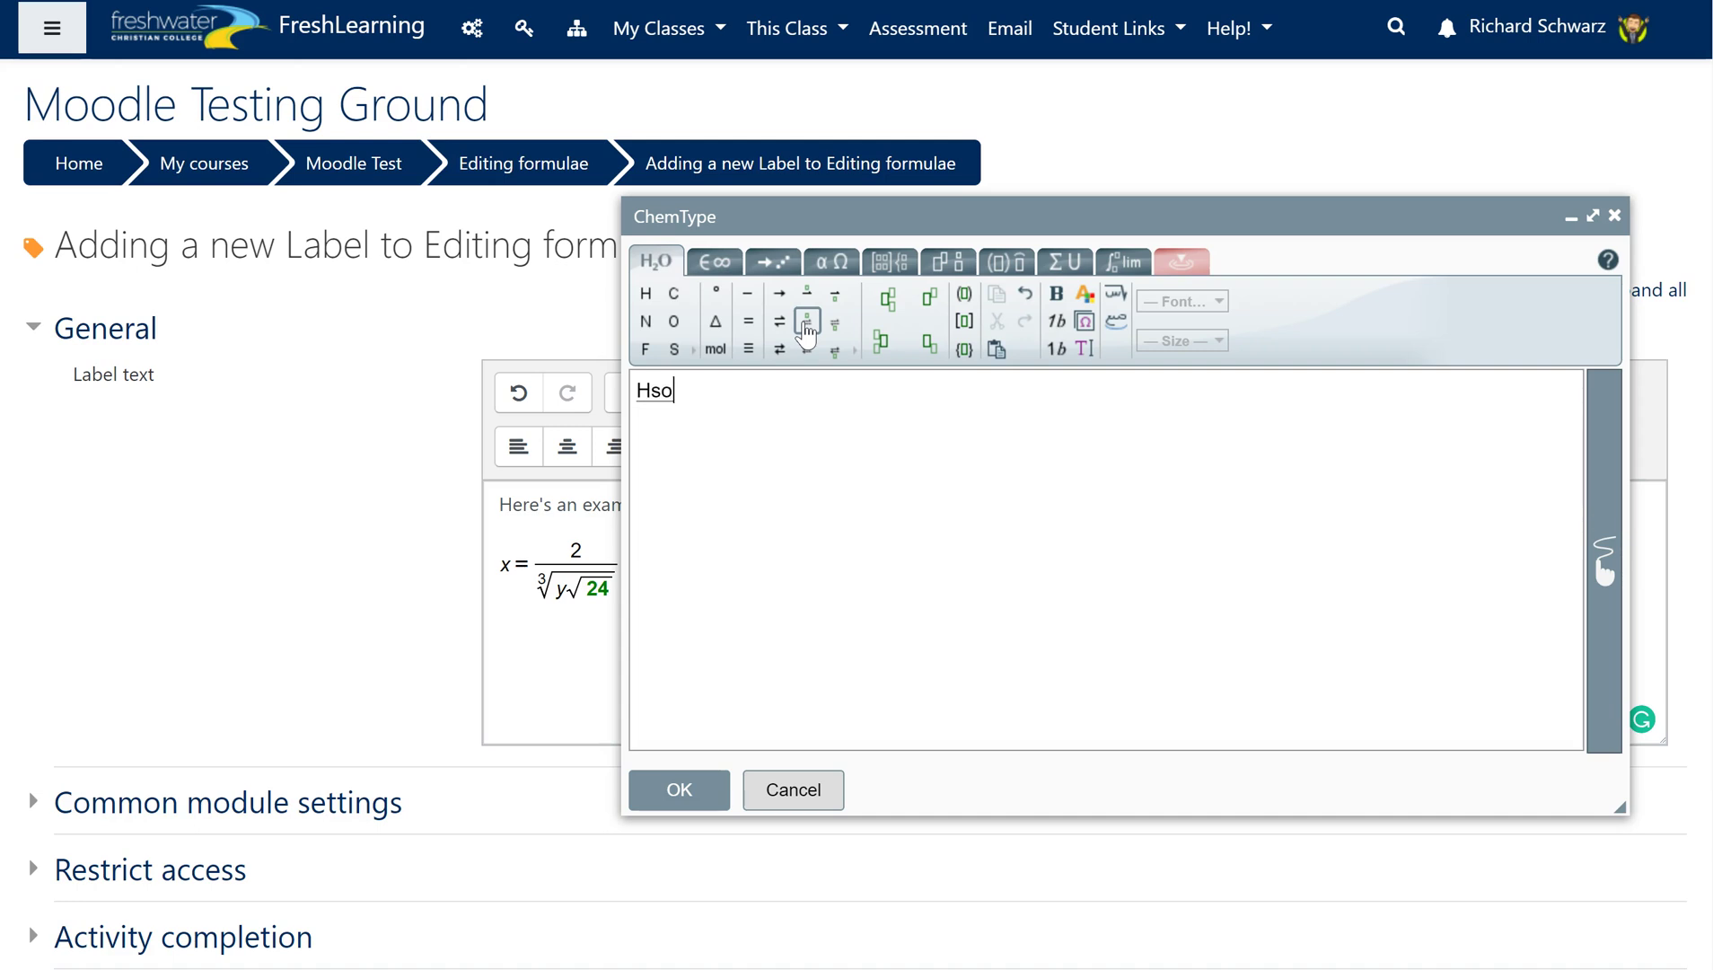
left_click(673, 348)
left_click(674, 320)
left_click(691, 380)
Step: Add subscripts 2 after H and 4 after O to complete H₂SO₄
left_click(652, 393)
left_click(882, 342)
left_click(929, 344)
left_click(656, 395)
type("2SO")
left_click(691, 395)
type("4")
left_click(807, 348)
Step: Switch ChemType to handwriting mode and scratch out the H₂SO₄ formula on the canvas
left_click(1604, 561)
mouse_move(978, 583)
left_mouse_down()
mouse_move(1146, 314)
mouse_move(1257, 377)
left_mouse_up()
left_click_drag(806, 361, 814, 514)
mouse_move(878, 326)
left_mouse_down()
mouse_move(878, 488)
mouse_move(968, 508)
mouse_move(997, 573)
left_mouse_up()
mouse_move(1042, 324)
left_mouse_down()
mouse_move(1102, 440)
mouse_move(986, 484)
left_mouse_up()
mouse_move(1181, 319)
left_mouse_down()
mouse_move(1269, 377)
mouse_move(1145, 343)
left_mouse_up()
mouse_move(1274, 473)
left_mouse_down()
mouse_move(1344, 503)
mouse_move(1302, 600)
left_mouse_up()
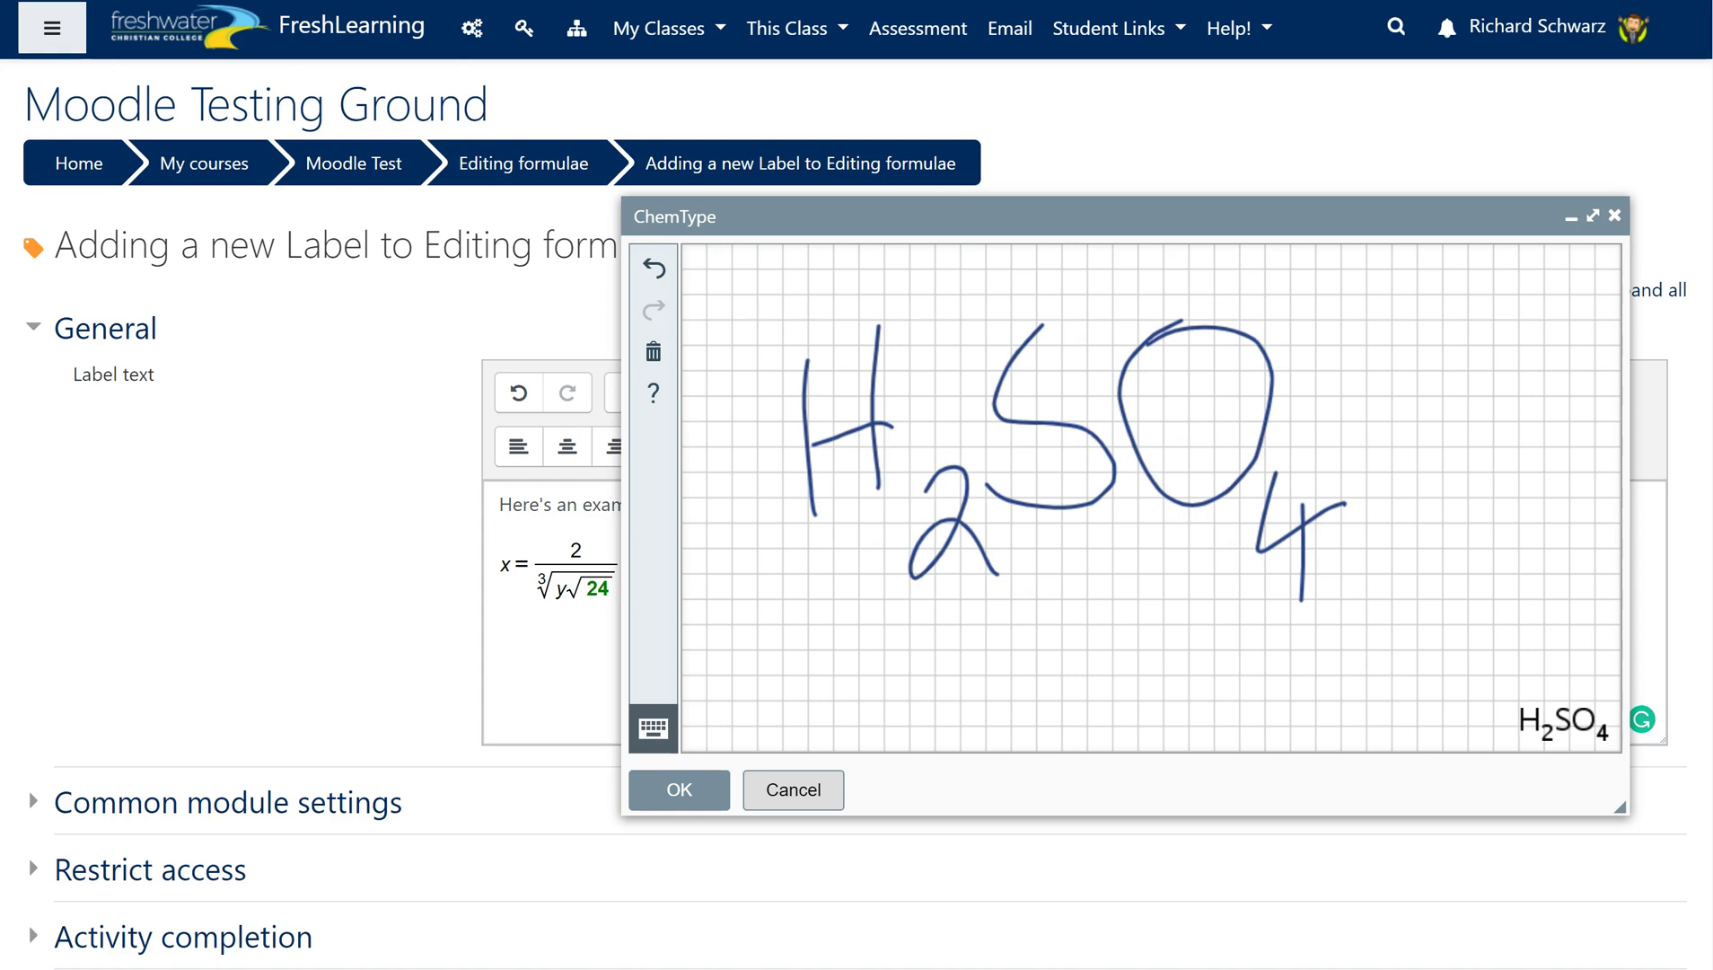
mouse_move(1351, 445)
left_mouse_down()
mouse_move(1284, 539)
mouse_move(997, 359)
mouse_move(893, 404)
left_mouse_up()
left_click_drag(859, 299, 781, 557)
Step: Handwrite NaCl and insert the recognised formula, shown as NaC1, into the label
left_click_drag(849, 372, 923, 311)
left_click_drag(1041, 424, 1050, 518)
mouse_move(1155, 316)
left_mouse_down()
mouse_move(1083, 421)
mouse_move(1203, 451)
left_mouse_up()
left_click_drag(1216, 323, 1237, 519)
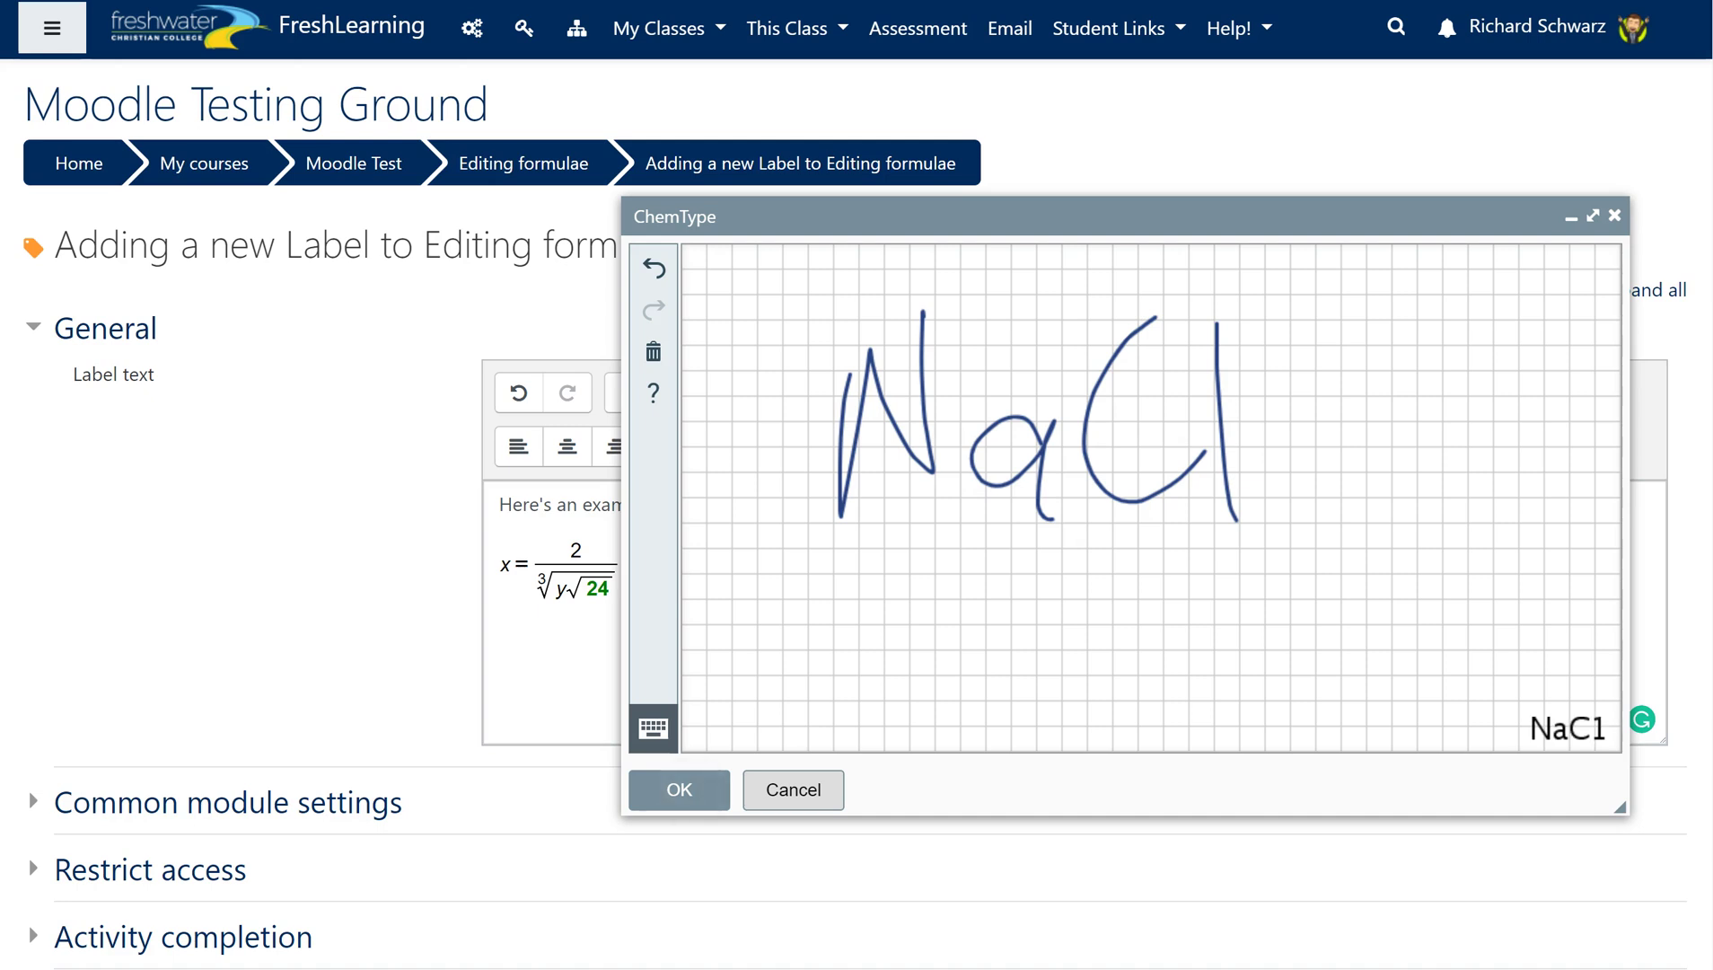
key("Return")
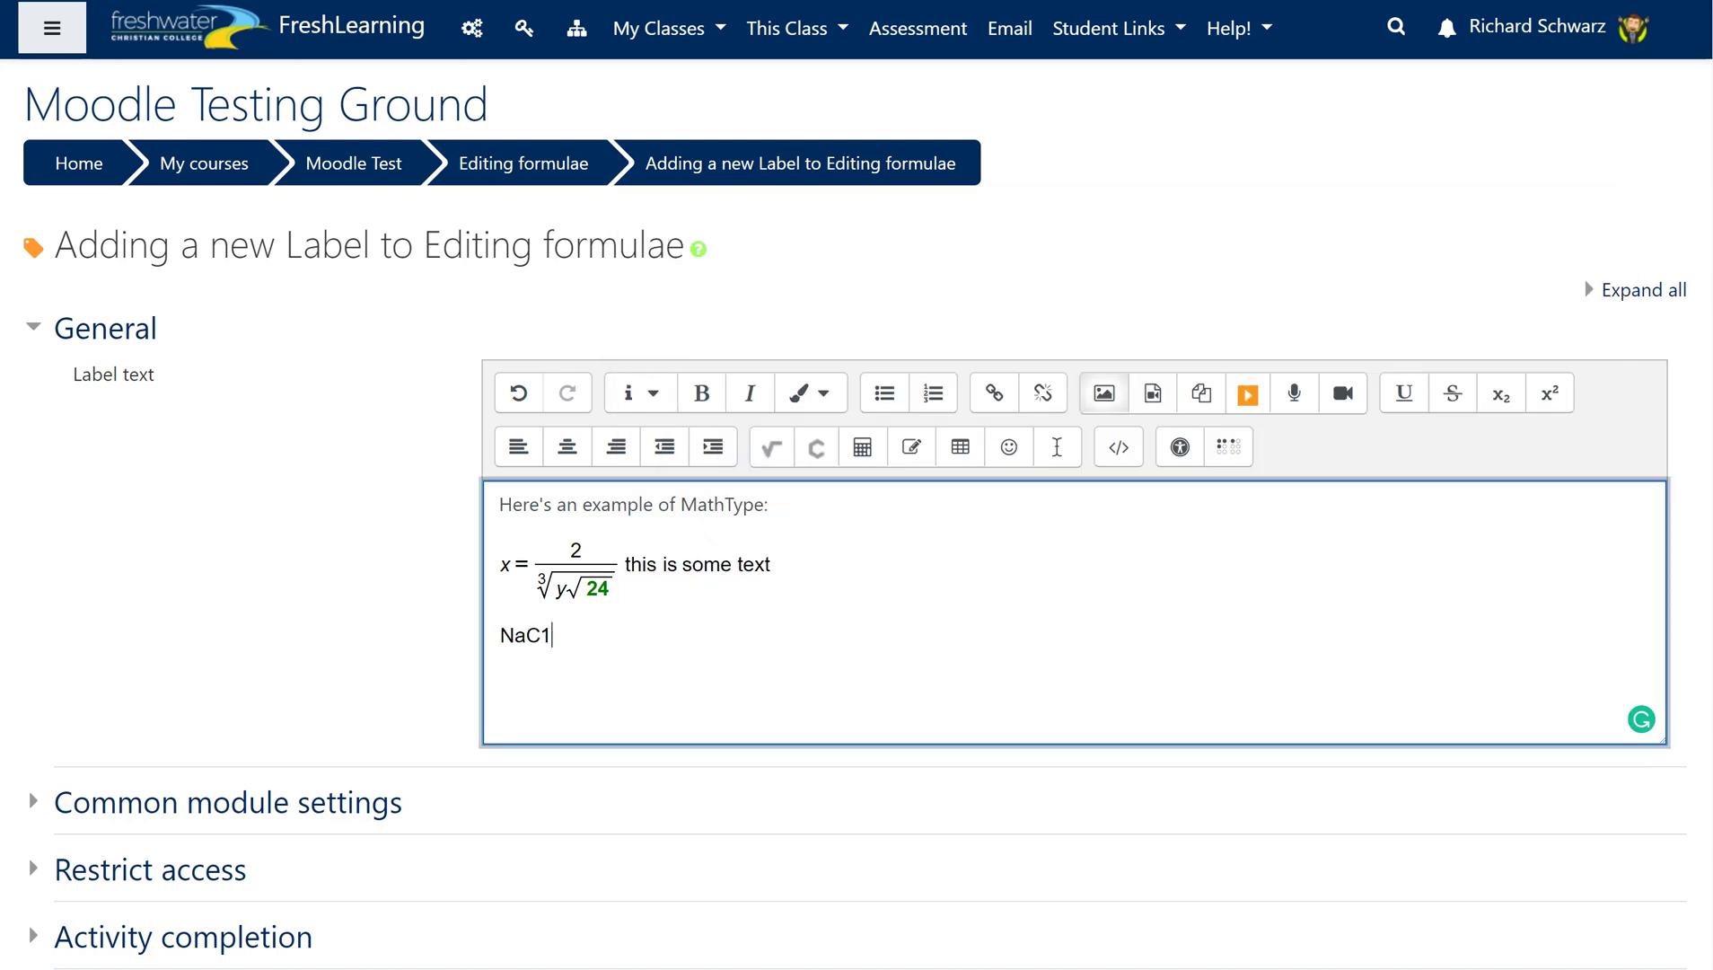
Step: Reopen the NaC1 formula in ChemType, append the ⇌ equilibrium arrow, and update the label
right_click(525, 635)
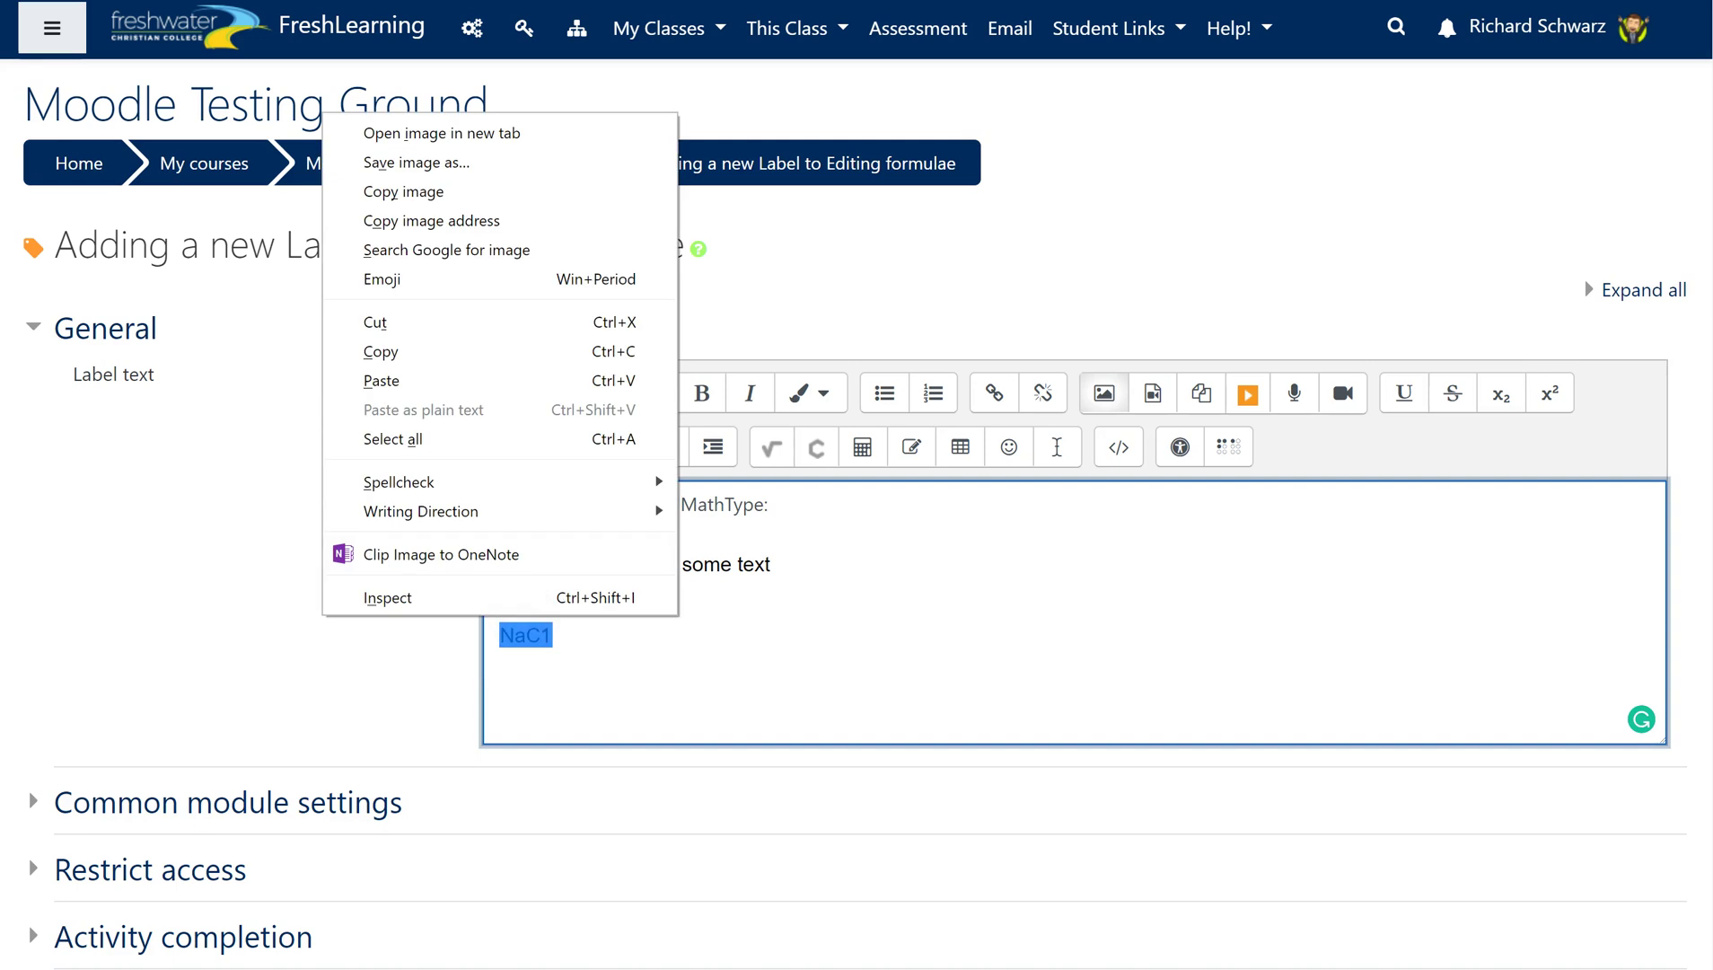
key("Escape")
double_click(525, 635)
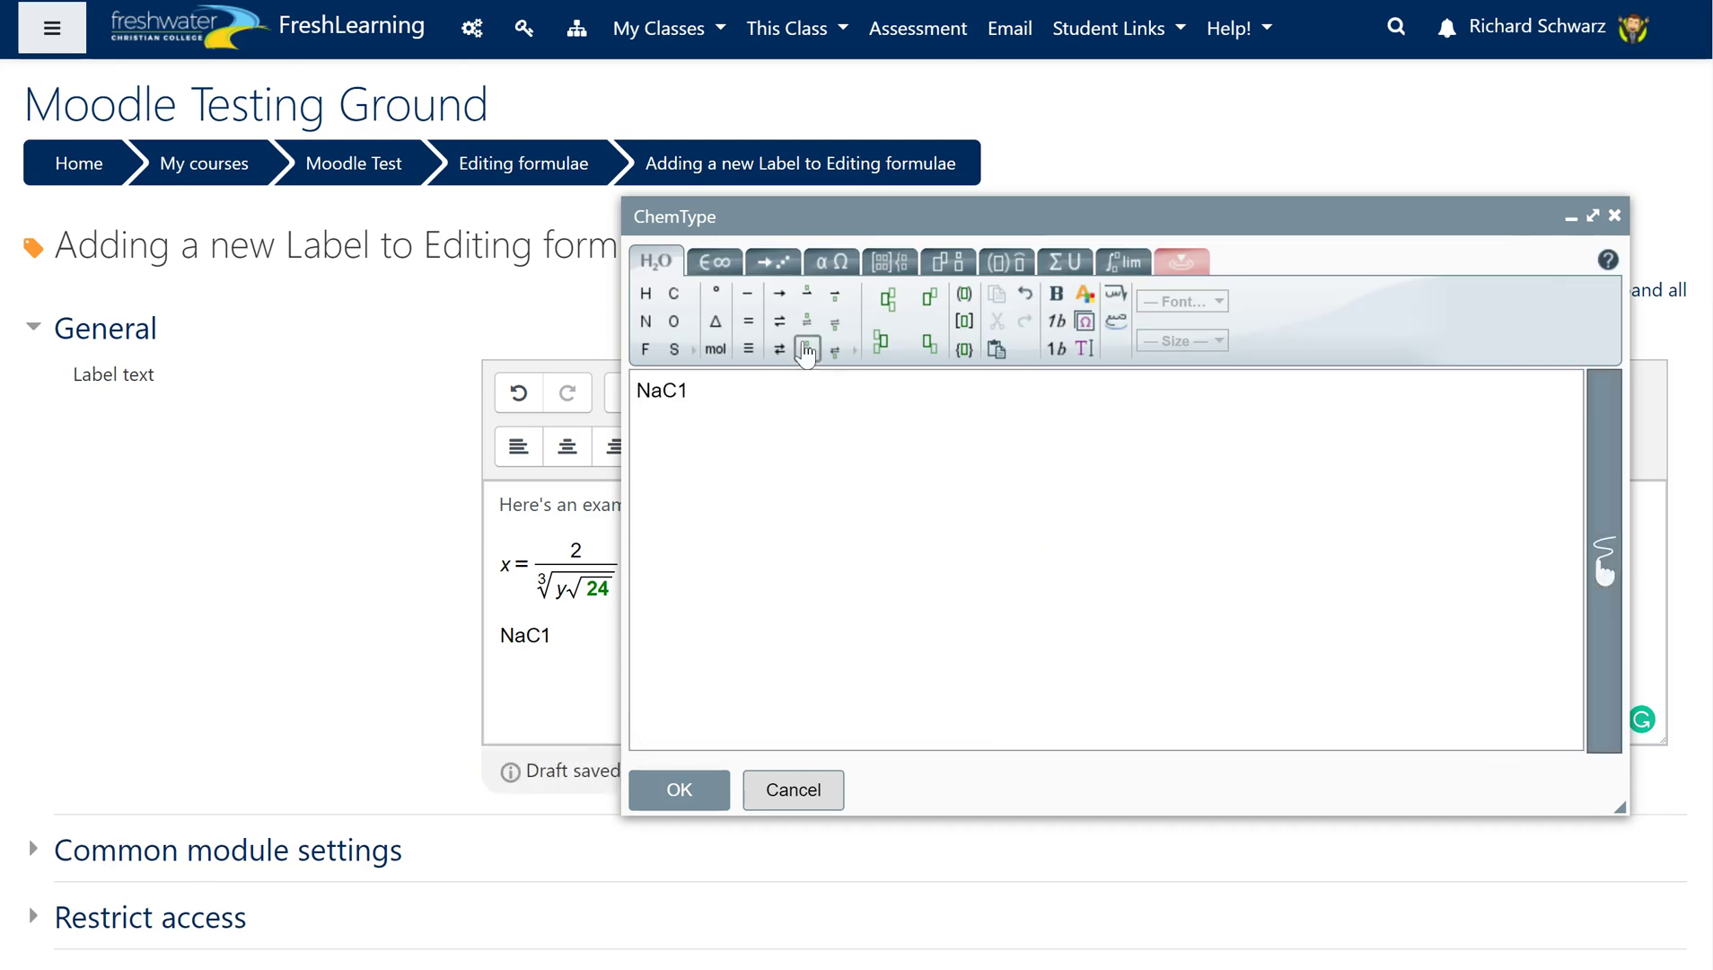
left_click(777, 323)
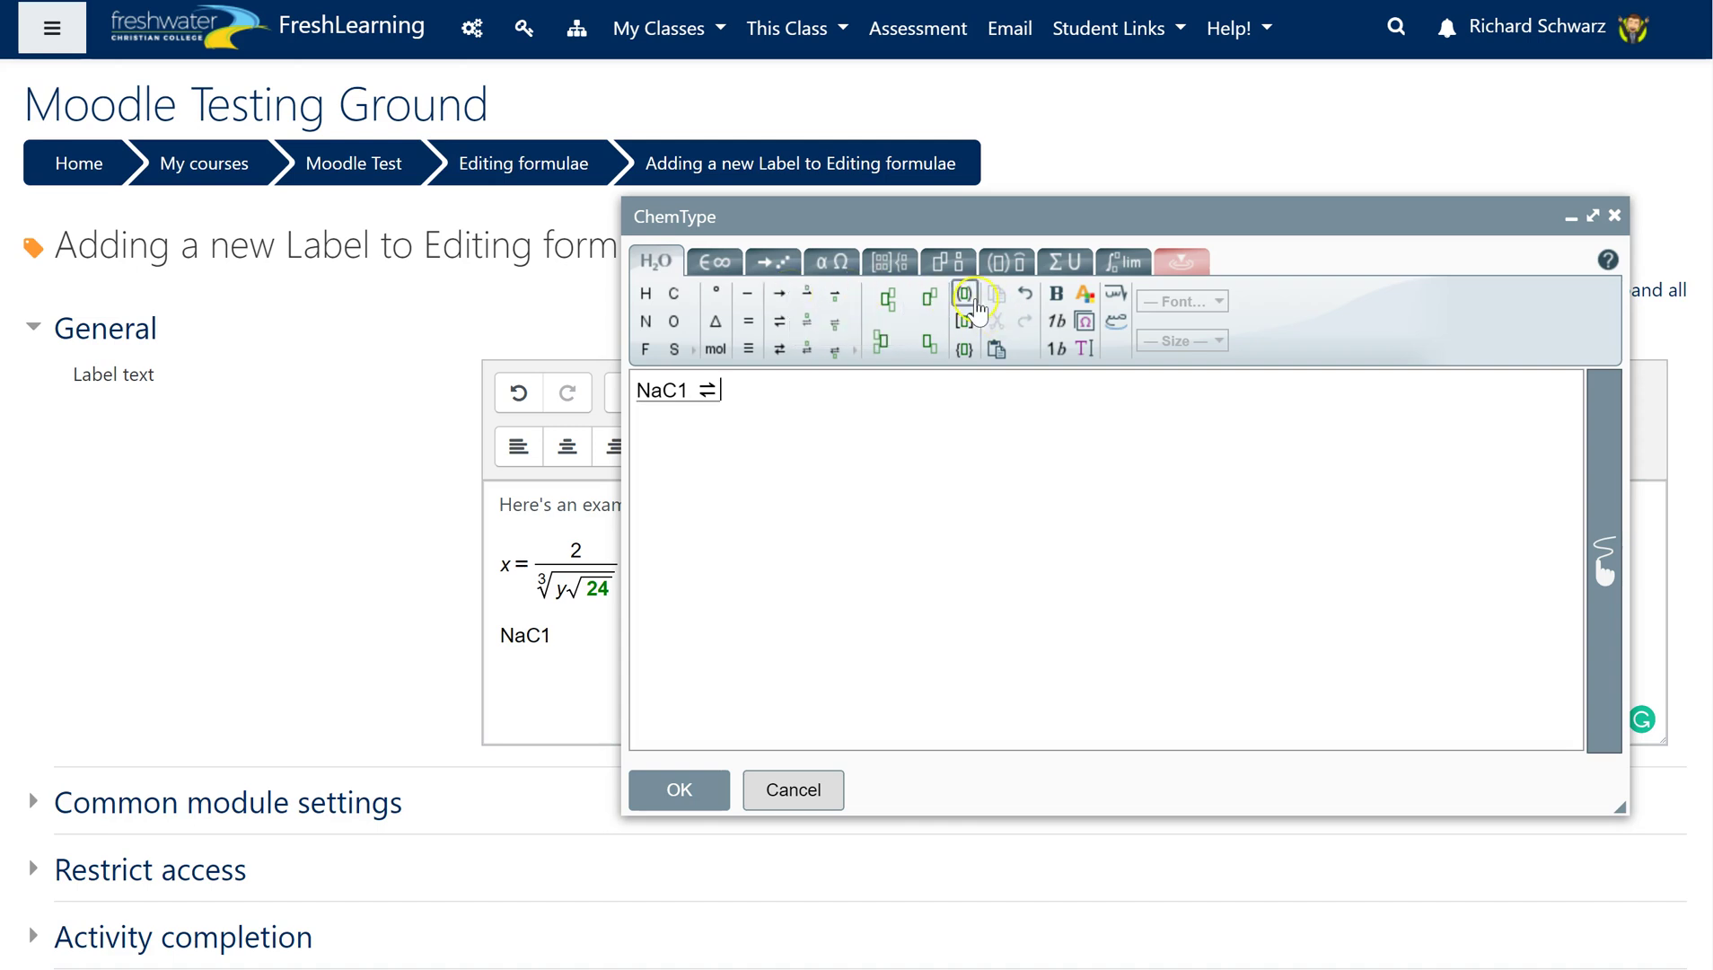
left_click(962, 332)
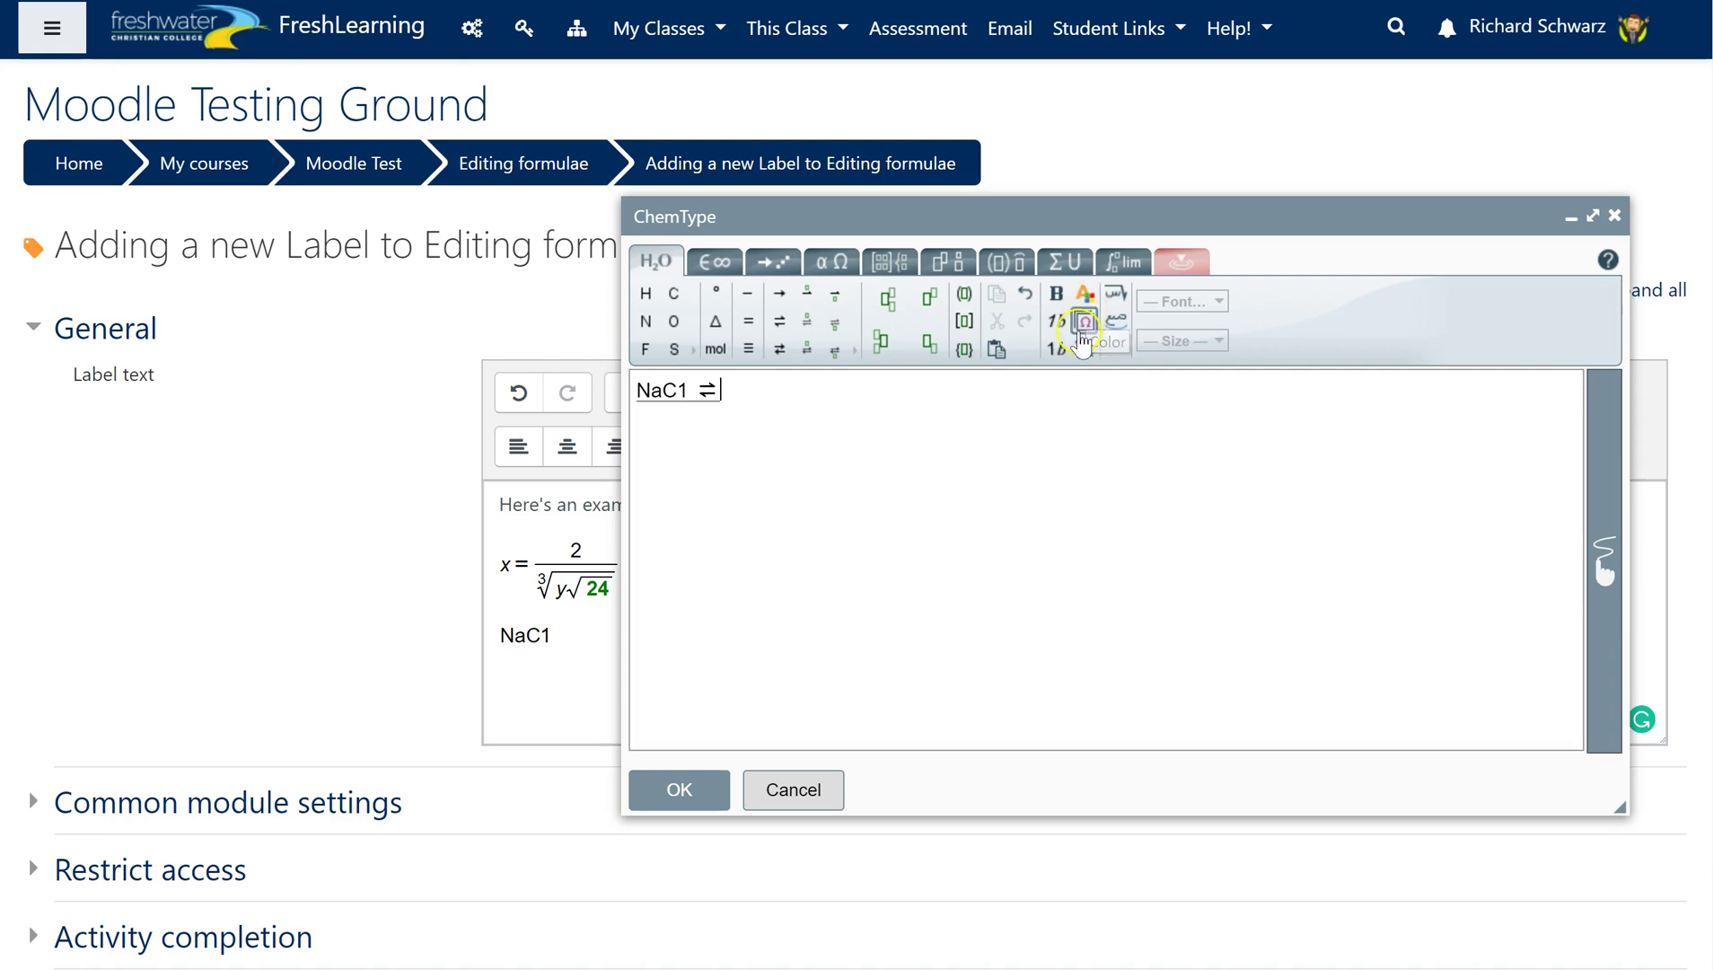
left_click(976, 500)
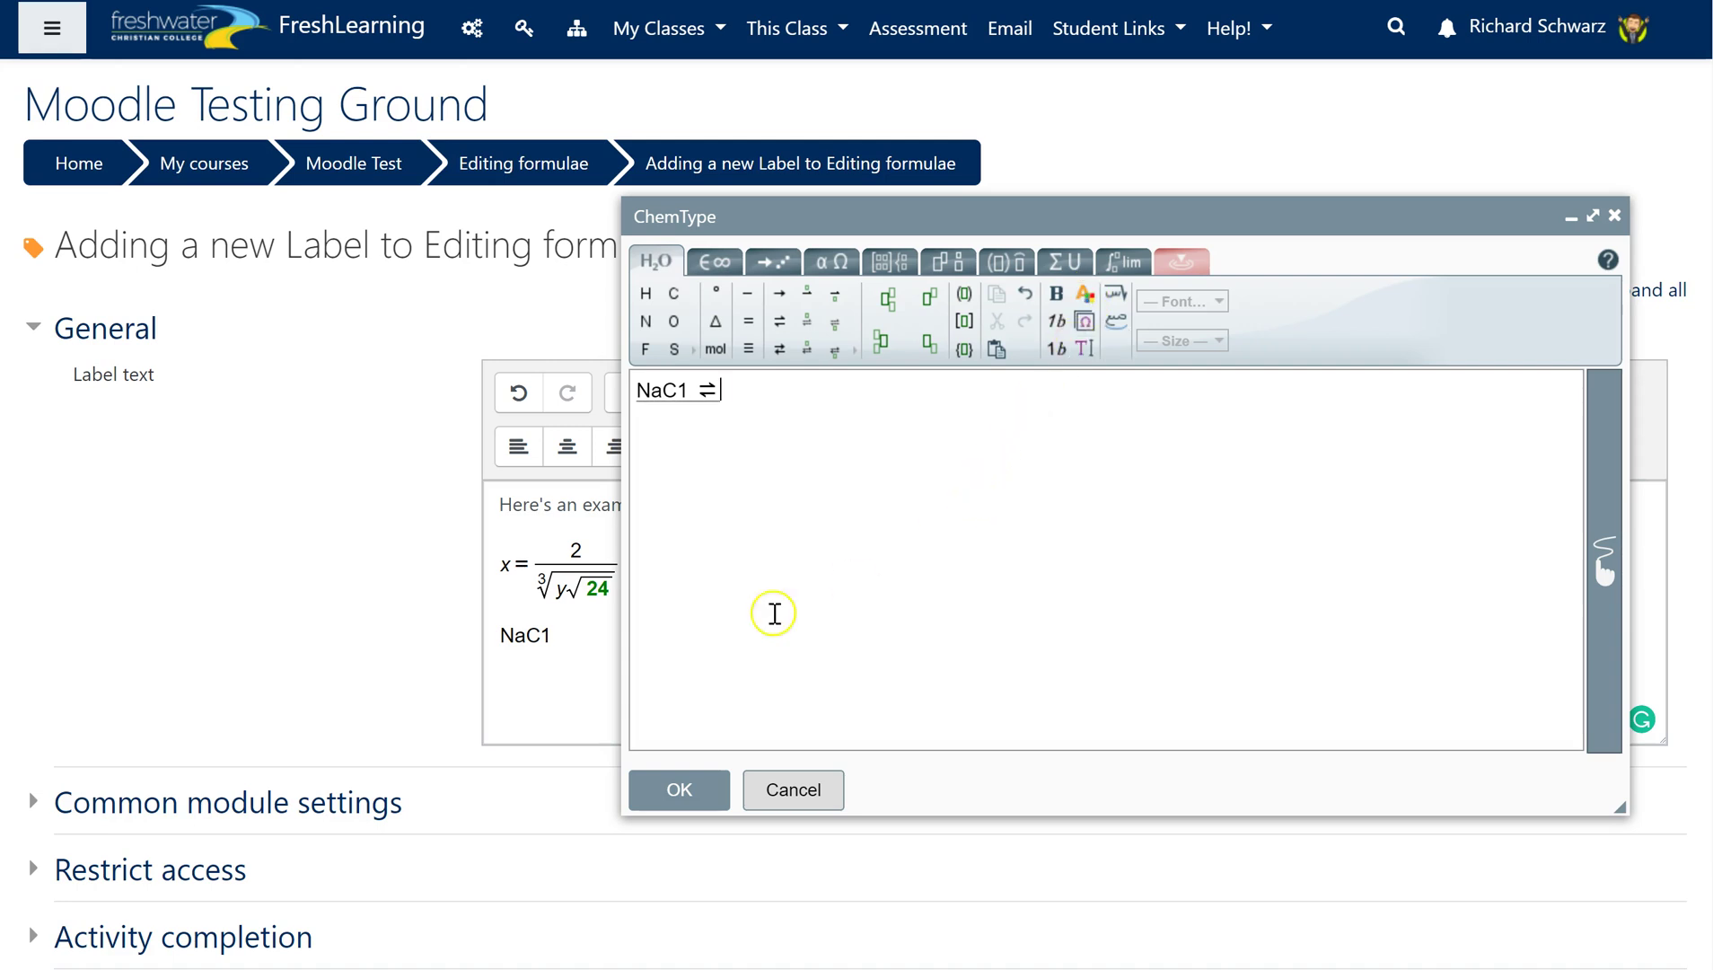
left_click(681, 756)
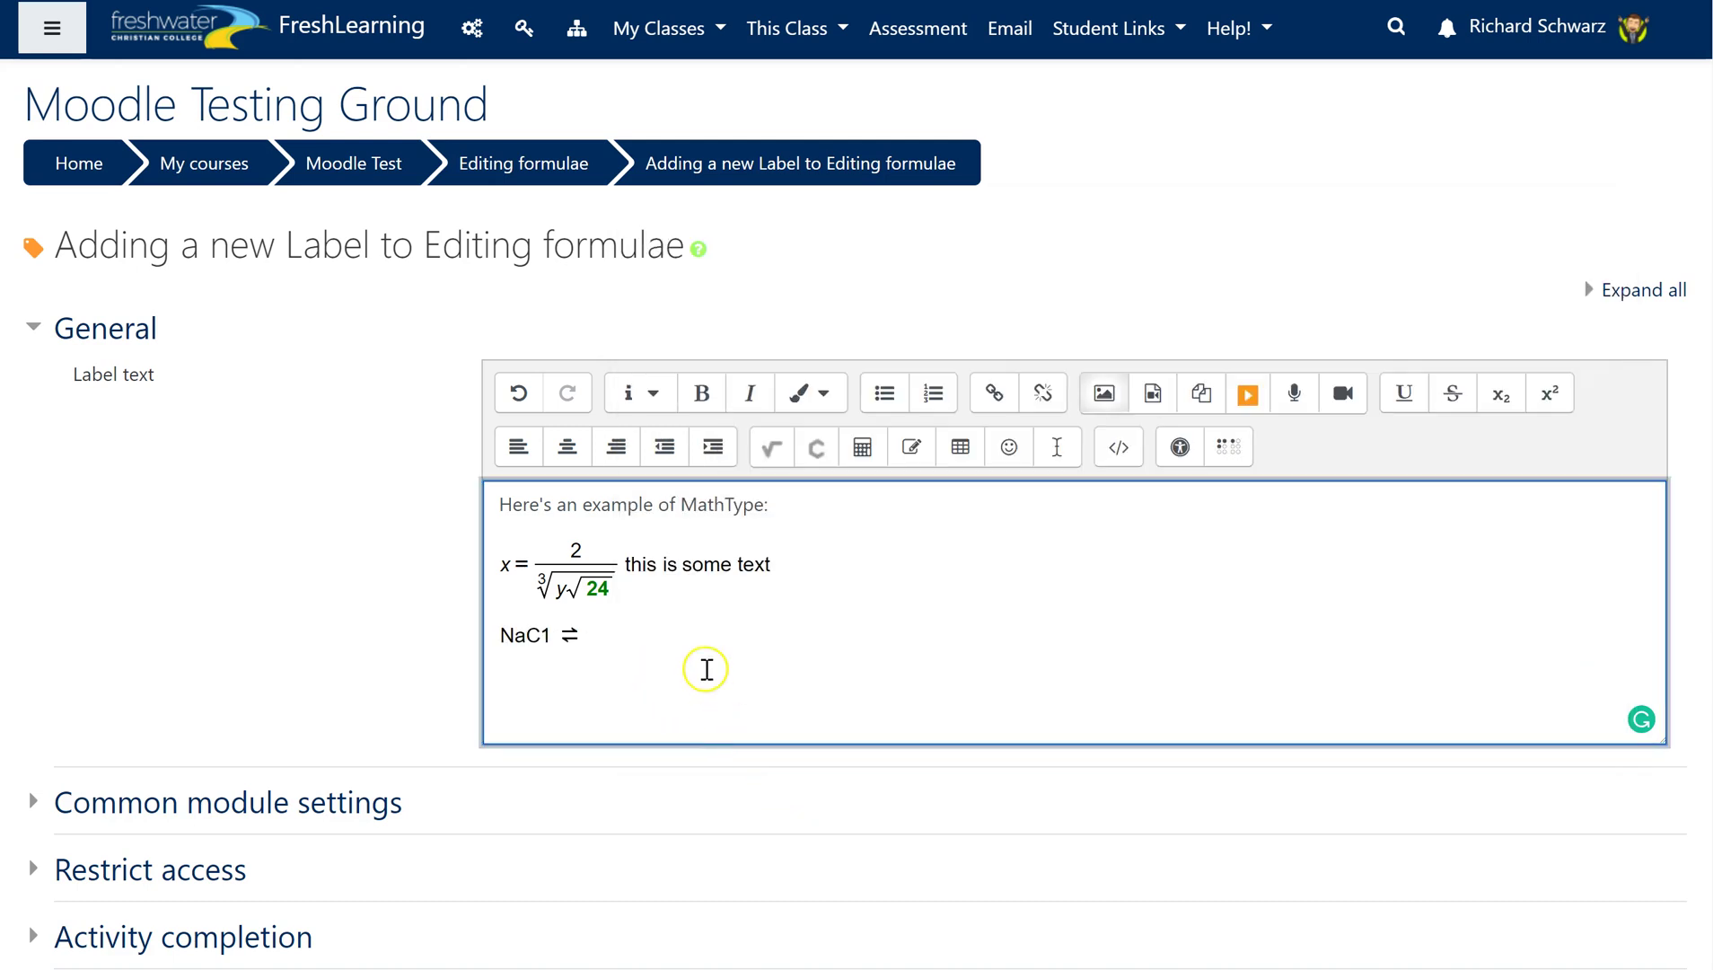